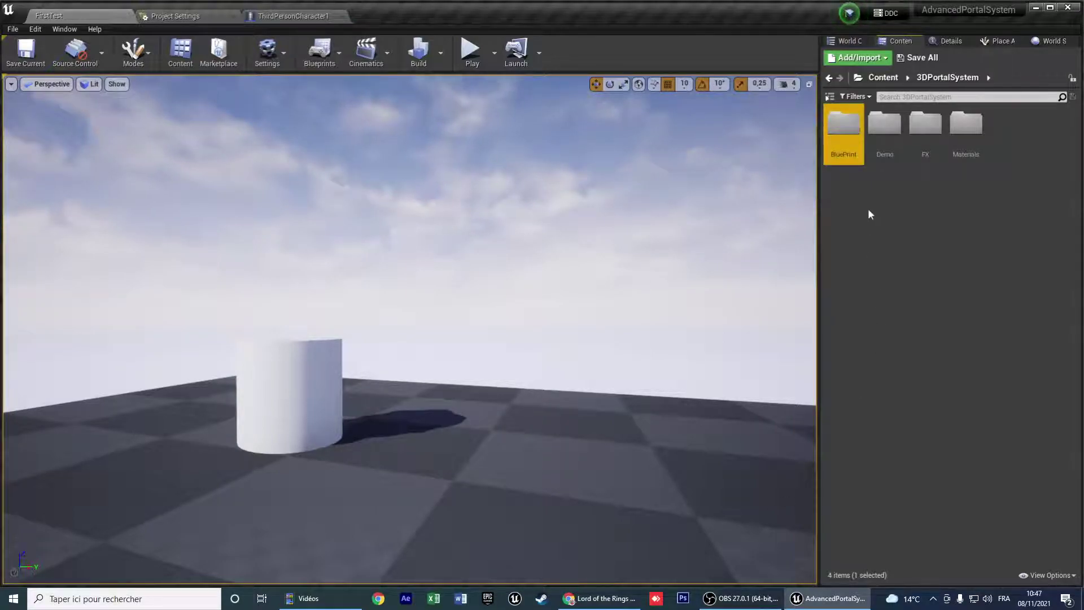
pyautogui.click(734, 604)
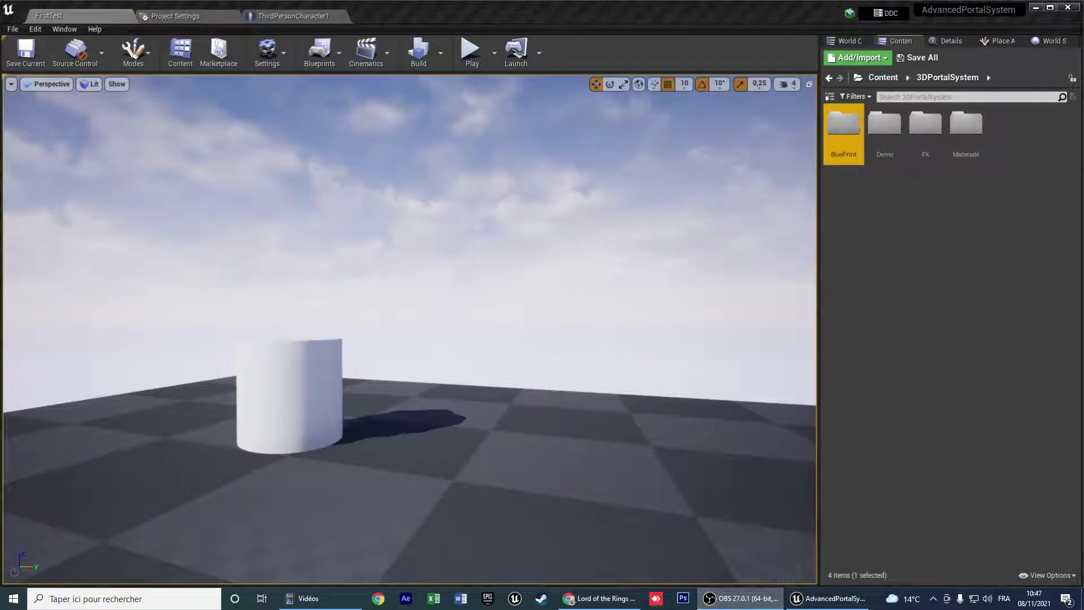
pyautogui.click(804, 600)
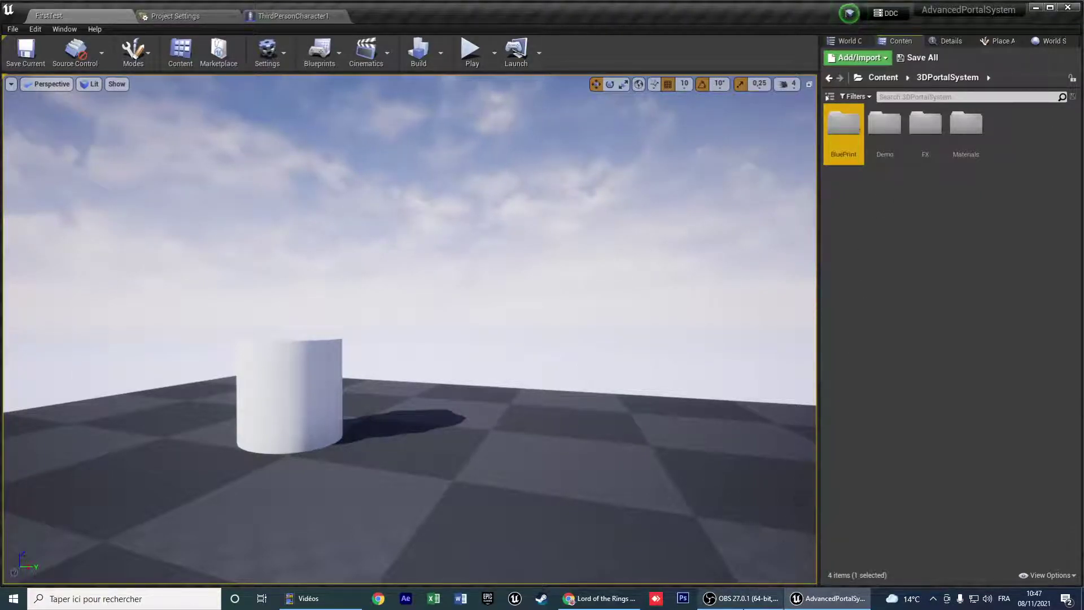
pyautogui.click(739, 599)
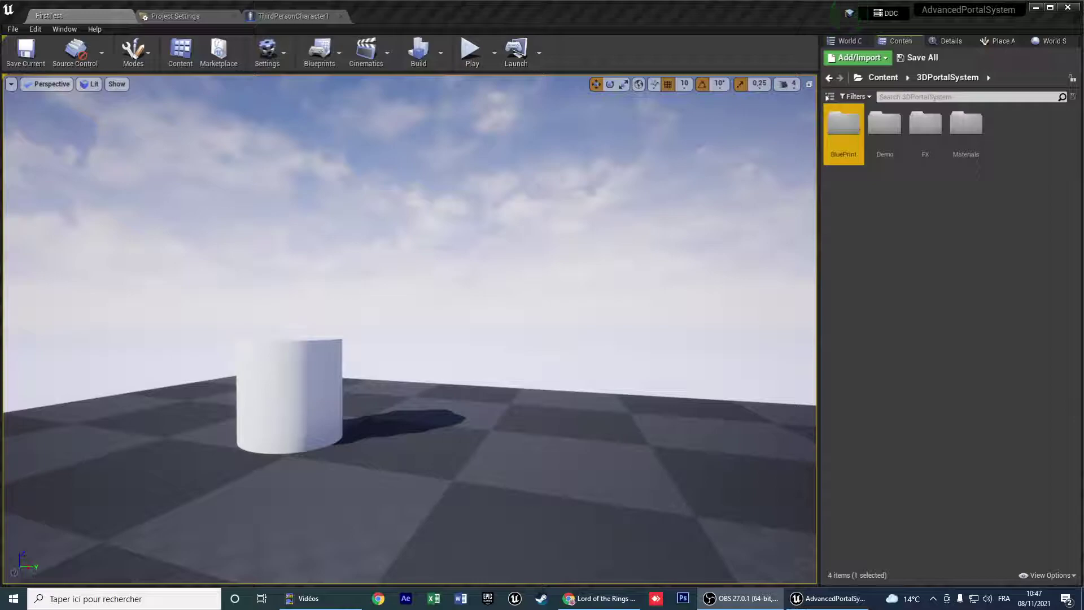
# Open the Demo folder inside 3DPortalSystem and look over its subfolders.
pyautogui.click(889, 273)
pyautogui.click(884, 149)
pyautogui.click(902, 193)
pyautogui.click(885, 154)
pyautogui.doubleClick(884, 154)
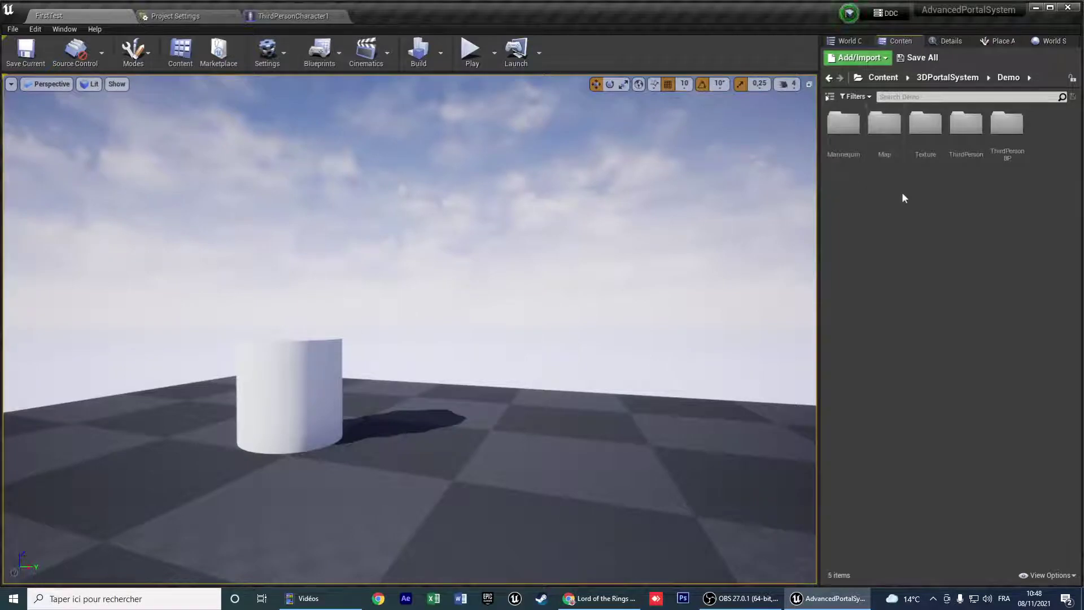
pyautogui.click(927, 84)
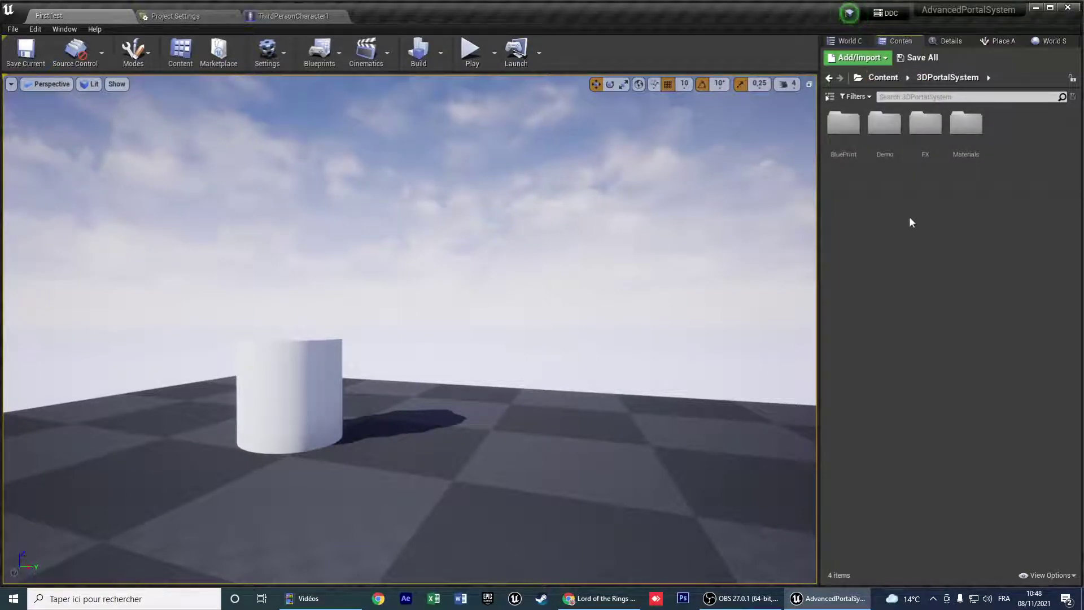
pyautogui.doubleClick(876, 134)
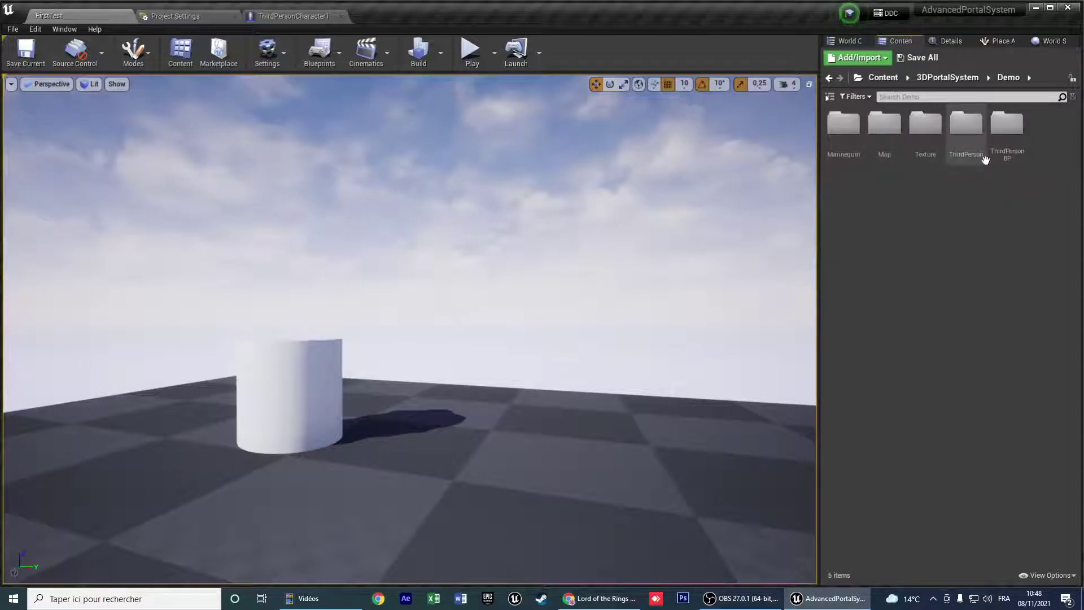
# Look into the ThirdPerson folder's Meshes subfolder and go back to the Demo folder.
pyautogui.doubleClick(967, 156)
pyautogui.click(854, 144)
pyautogui.doubleClick(854, 144)
pyautogui.click(996, 77)
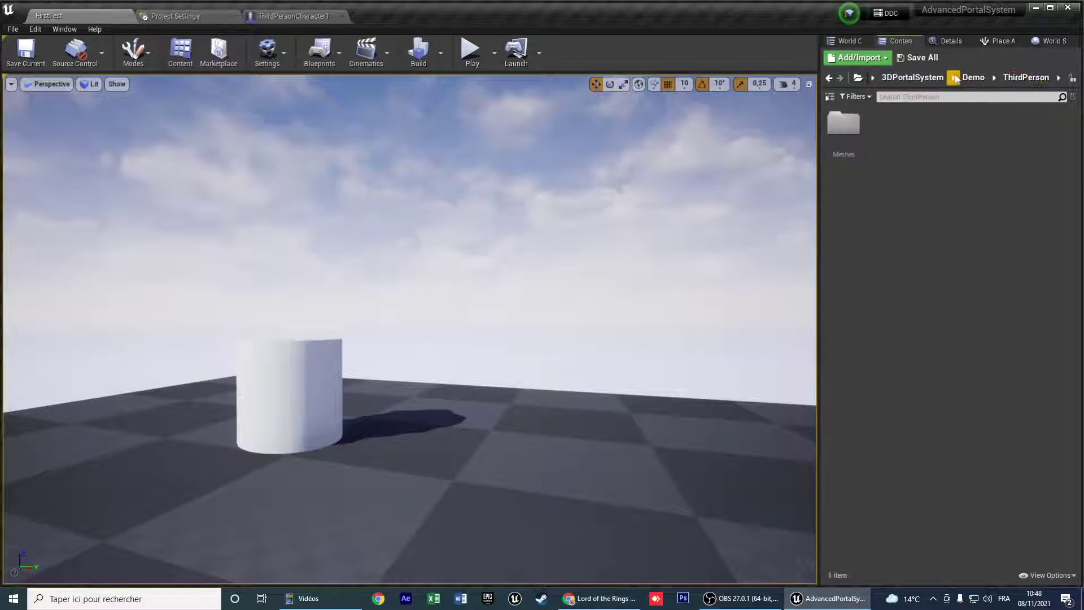
pyautogui.click(973, 78)
# Open the ThirdPersonCharacter1 blueprint from the Blueprints folder of ThirdPersonBP.
pyautogui.doubleClick(1015, 122)
pyautogui.doubleClick(843, 123)
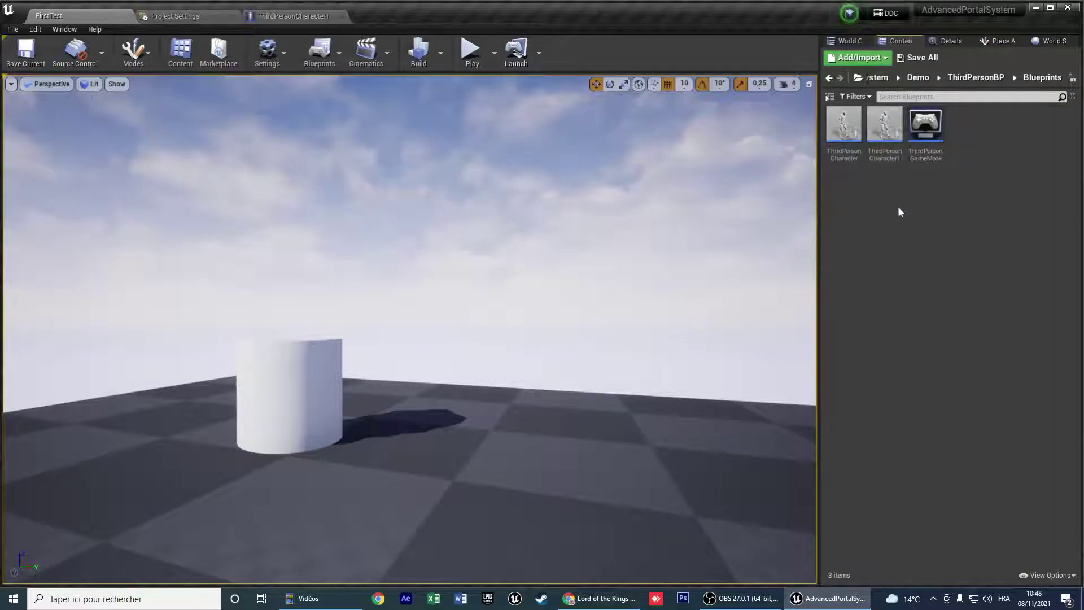
pyautogui.doubleClick(883, 162)
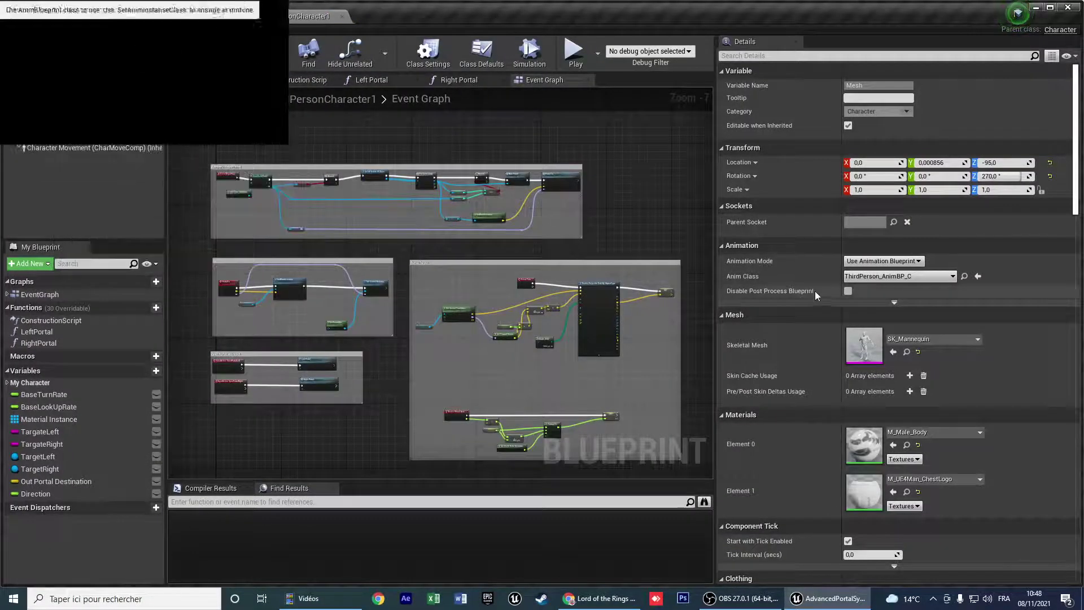
# Locate the character's SK_Mannequin skeletal mesh in the project content and open the UE4_Mannequin_Skeleton asset beside it.
pyautogui.click(906, 352)
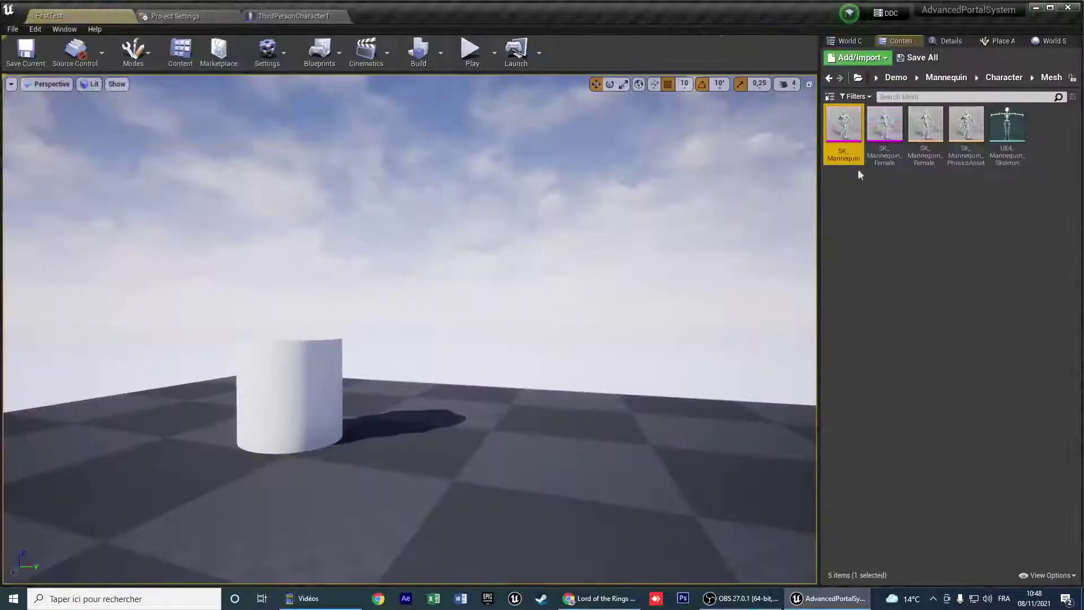
pyautogui.doubleClick(1002, 141)
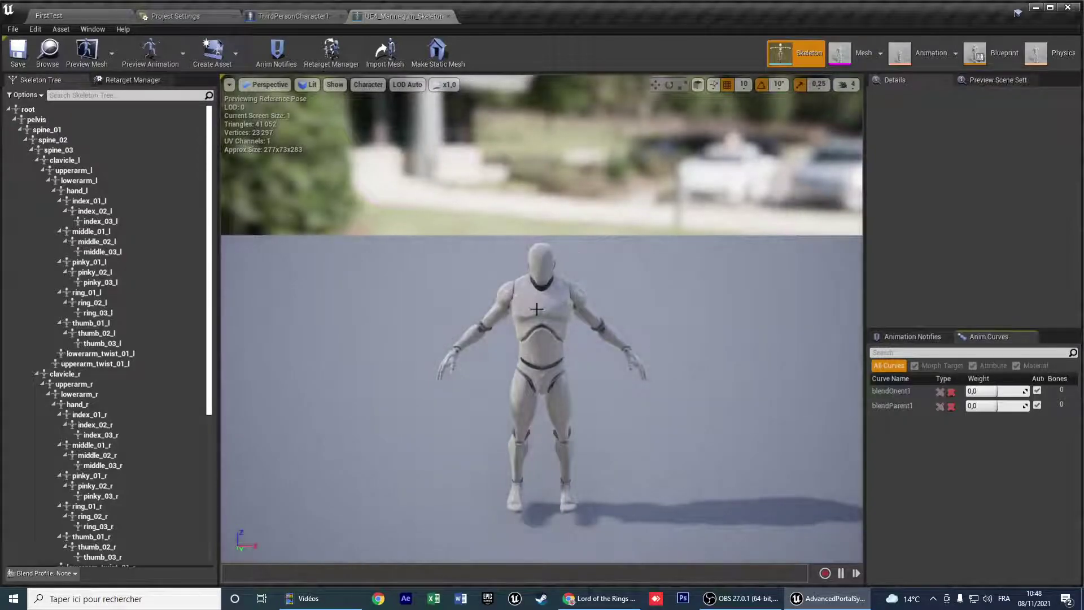
pyautogui.click(536, 308)
# Select the Portal socket in the mannequin's skeleton and examine its position relative to the chest from the side.
pyautogui.moveTo(209, 261); pyautogui.dragTo(195, 408)
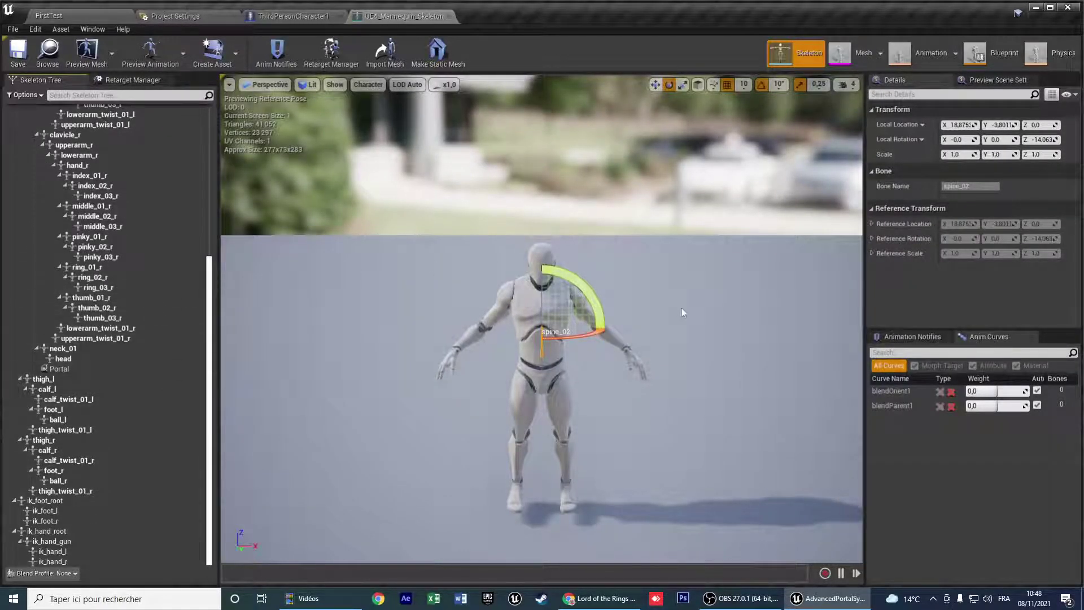
pyautogui.click(59, 368)
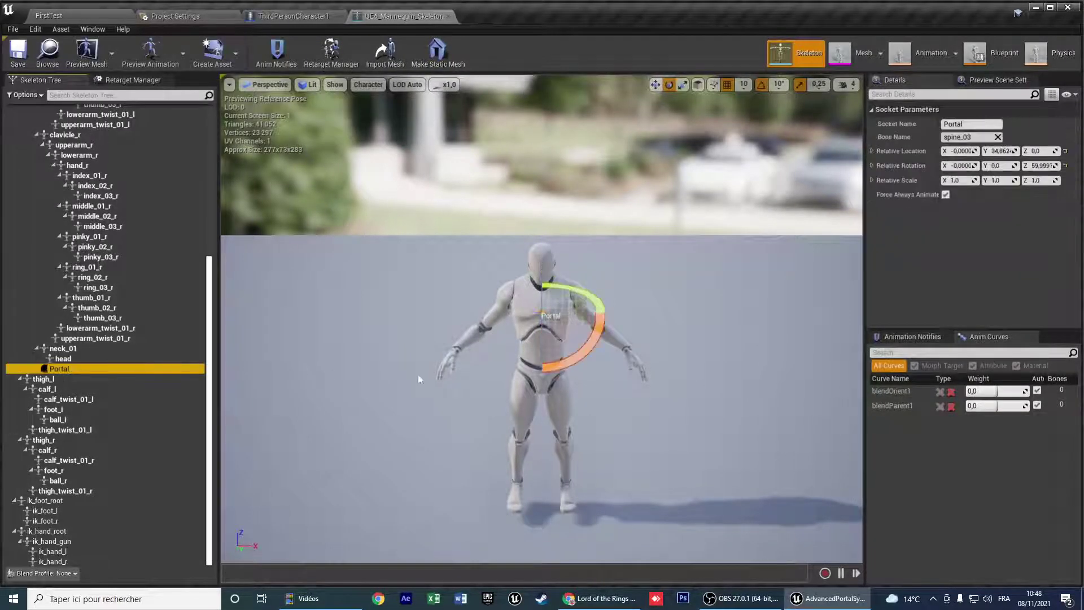
pyautogui.press('f')
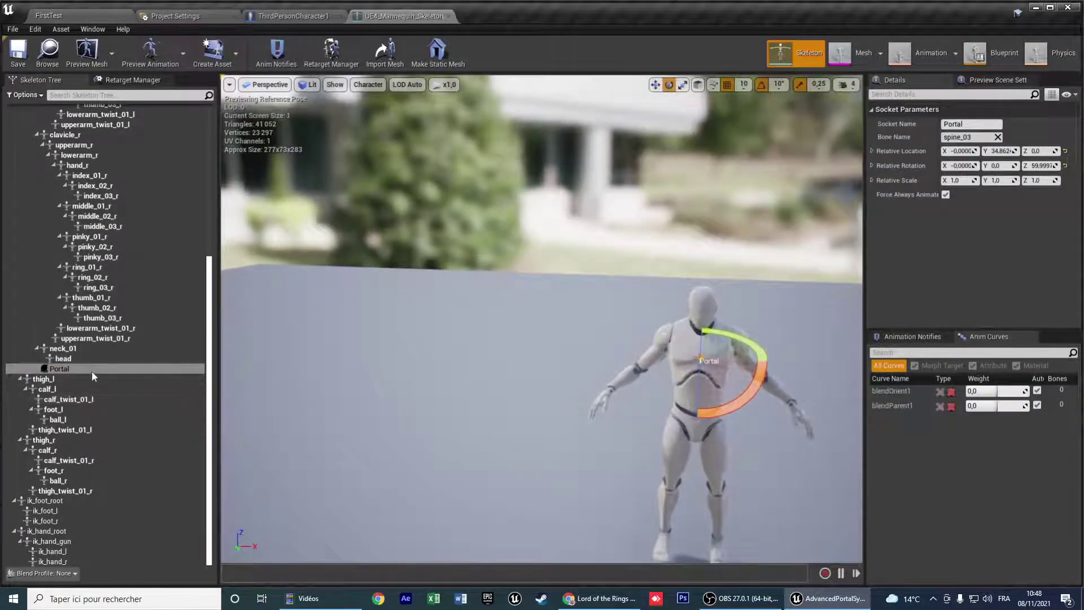
pyautogui.moveTo(542, 333); pyautogui.dragTo(619, 365, button='right')
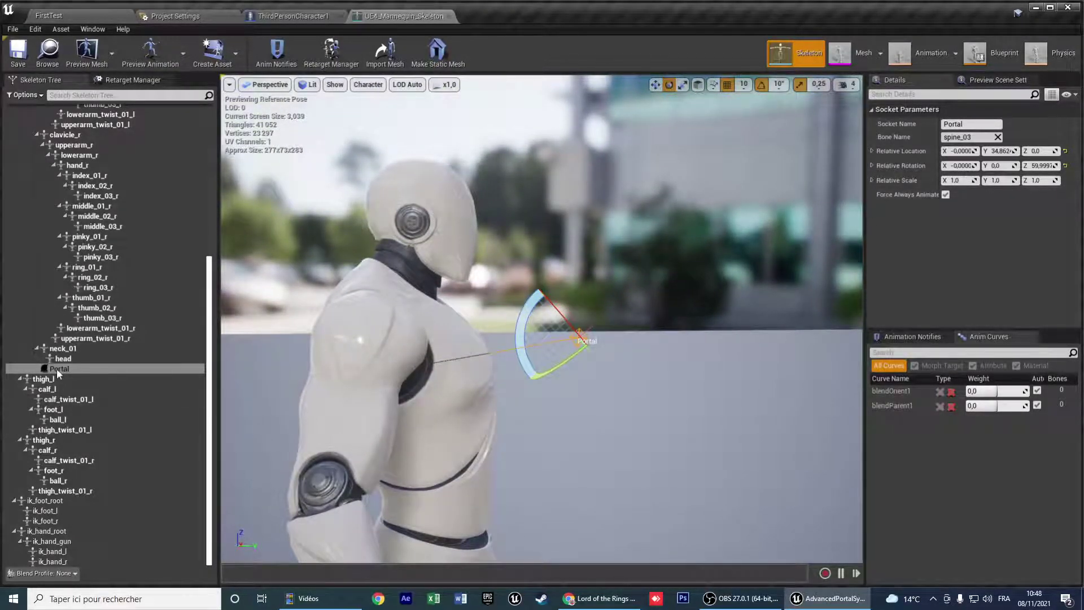
pyautogui.click(57, 368)
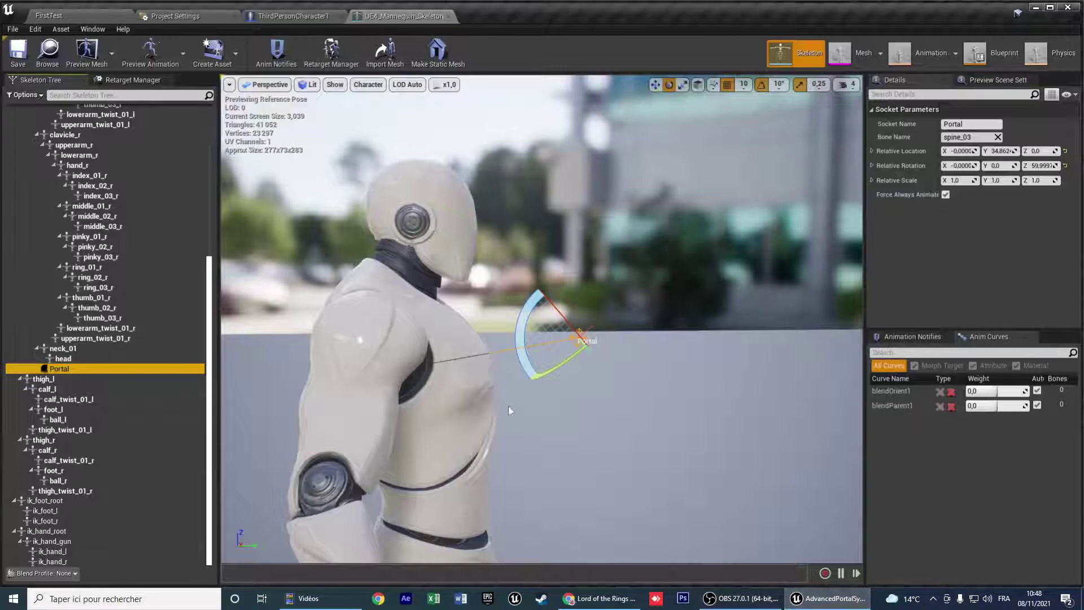
# Return to the FirstTest level and browse from the Content root to the Demo folder of 3DPortalSystem.
pyautogui.click(86, 17)
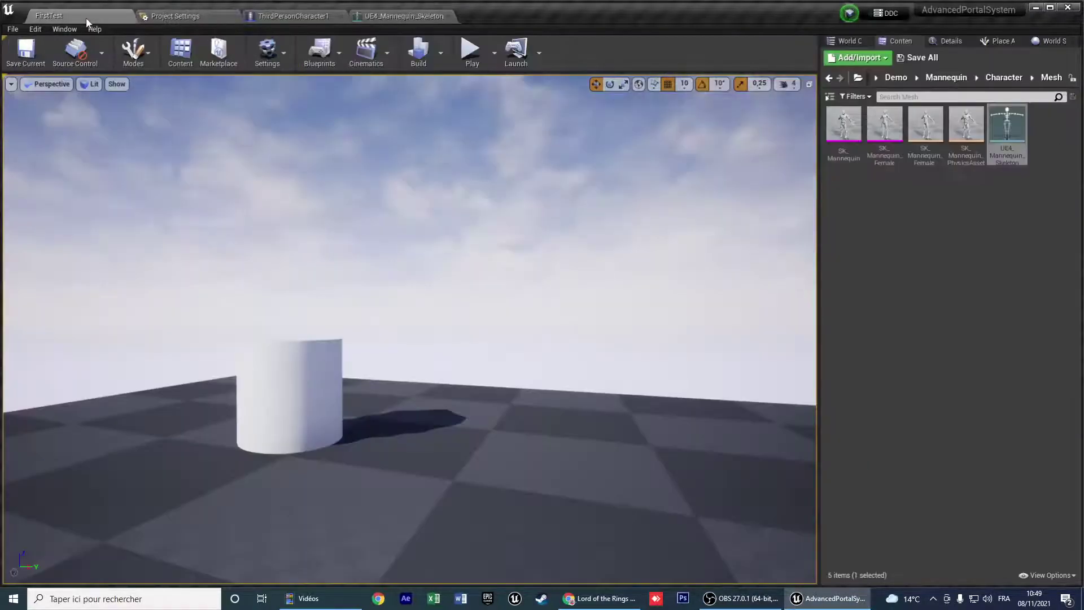
pyautogui.click(995, 83)
pyautogui.click(979, 83)
pyautogui.click(929, 82)
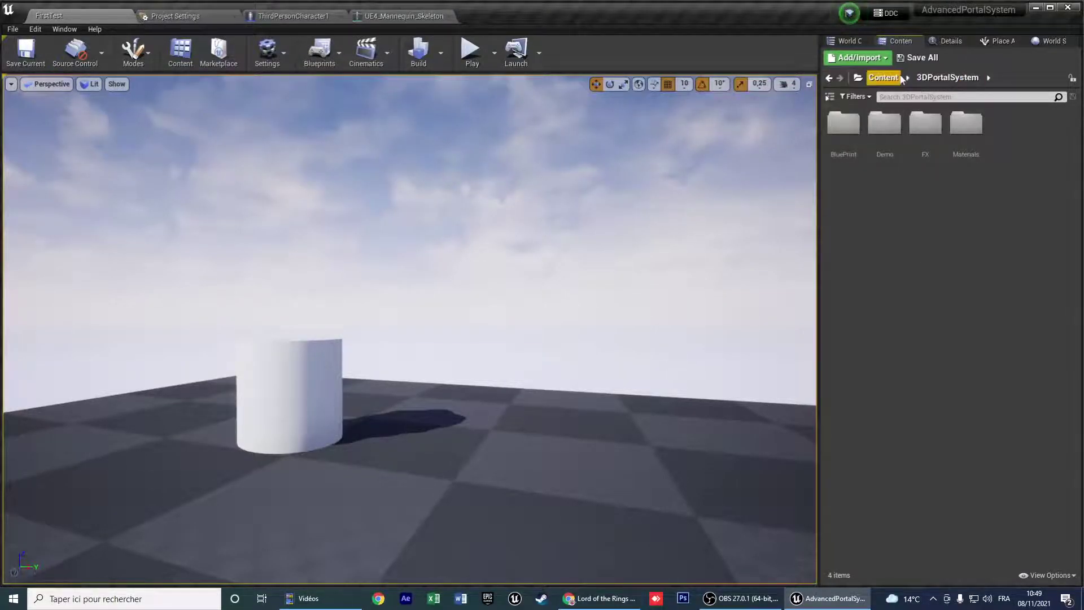
pyautogui.click(883, 77)
pyautogui.doubleClick(843, 124)
pyautogui.doubleClick(884, 143)
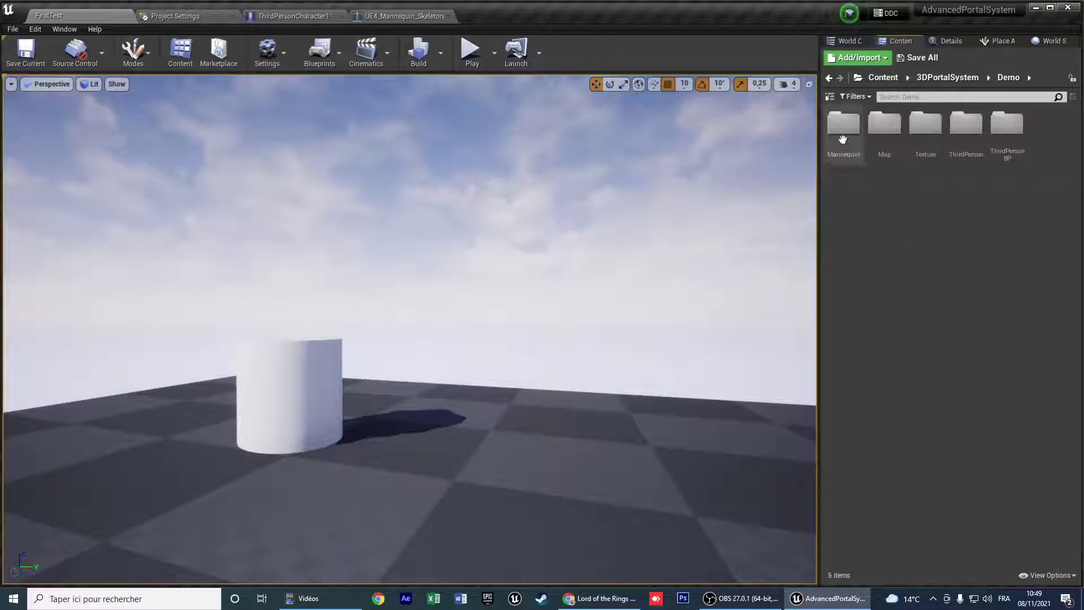
# Bring up the ThirdPersonCharacter1 blueprint again through 3DPortalSystem, Demo, ThirdPersonBP and Blueprints.
pyautogui.click(883, 77)
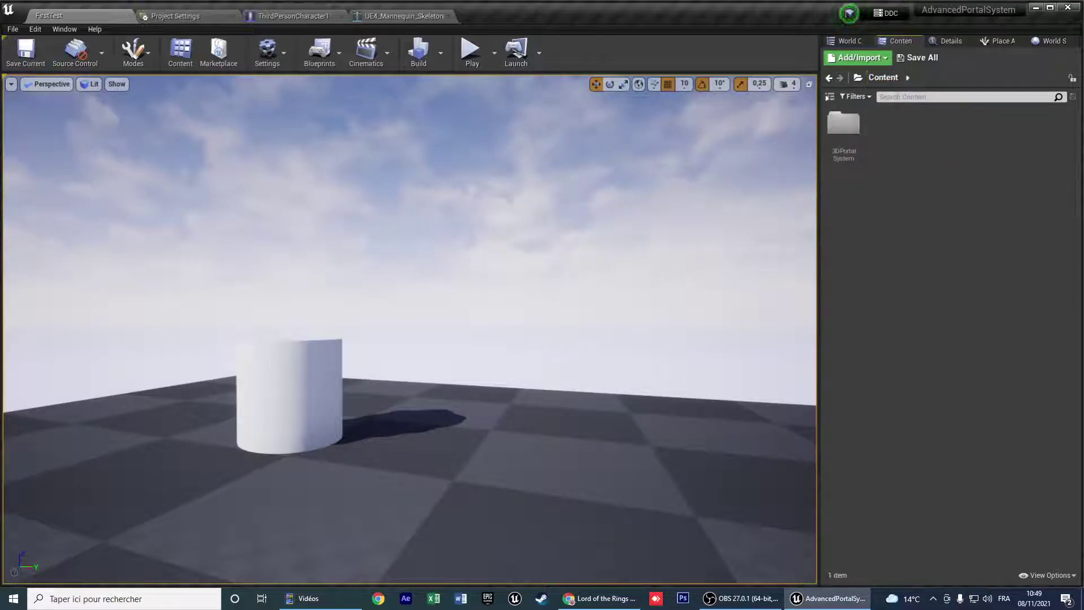
pyautogui.doubleClick(844, 135)
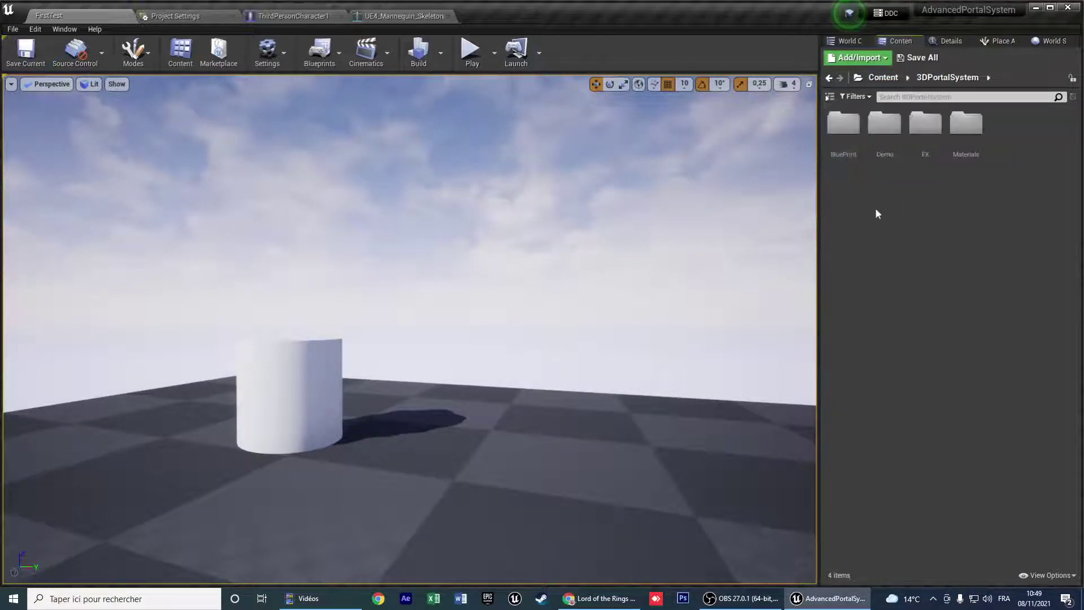
pyautogui.doubleClick(877, 148)
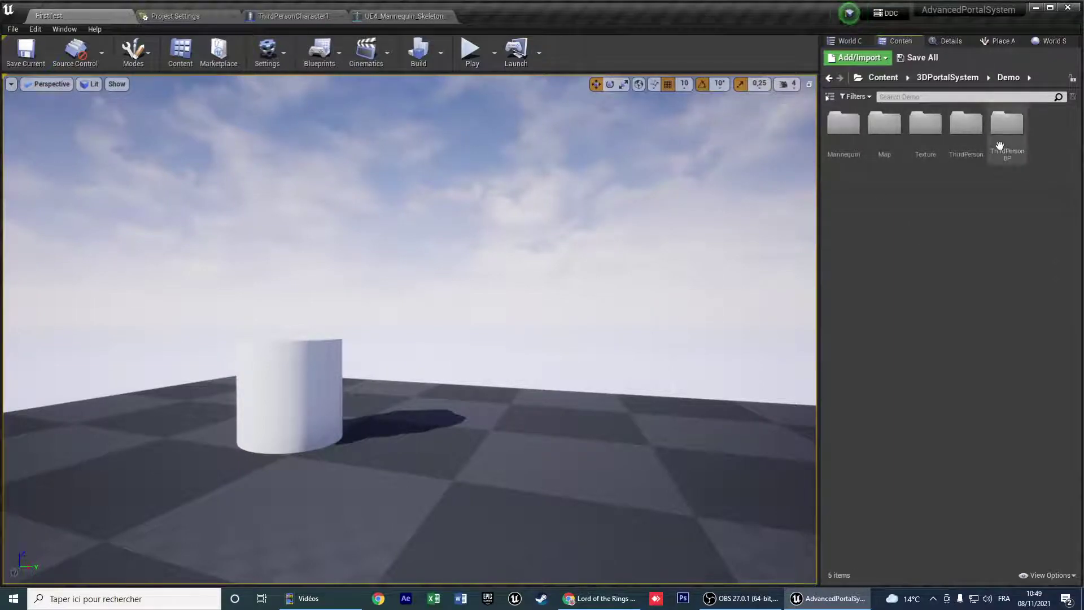
pyautogui.doubleClick(1000, 145)
pyautogui.doubleClick(848, 149)
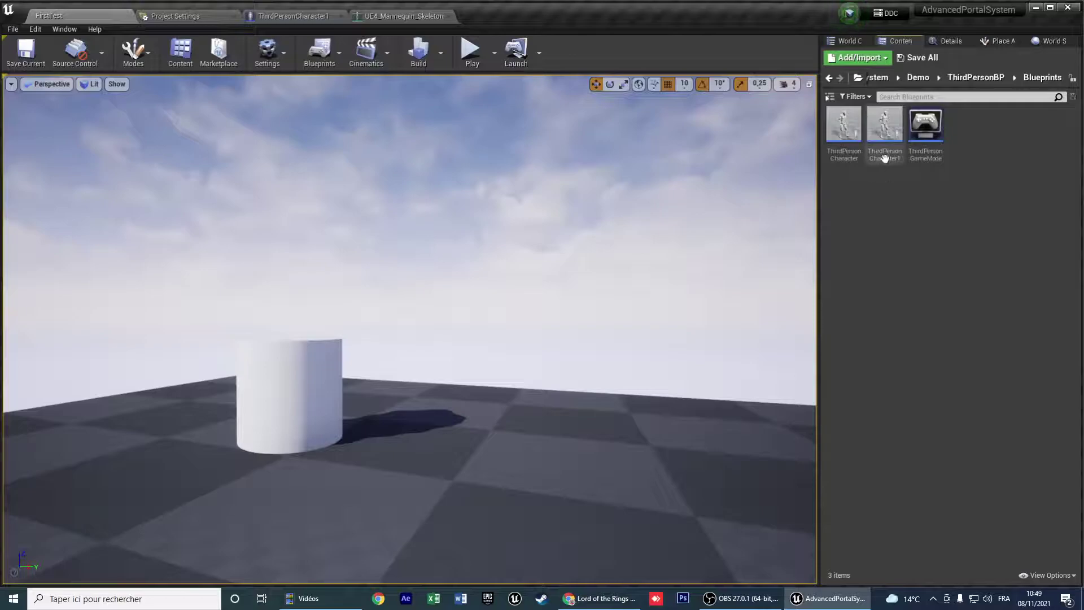
pyautogui.doubleClick(885, 127)
# Review the character blueprint's variables from BaseTurnRate to Direction and its LeftPortal and RightPortal functions.
pyautogui.scroll(-2, 251, 421)
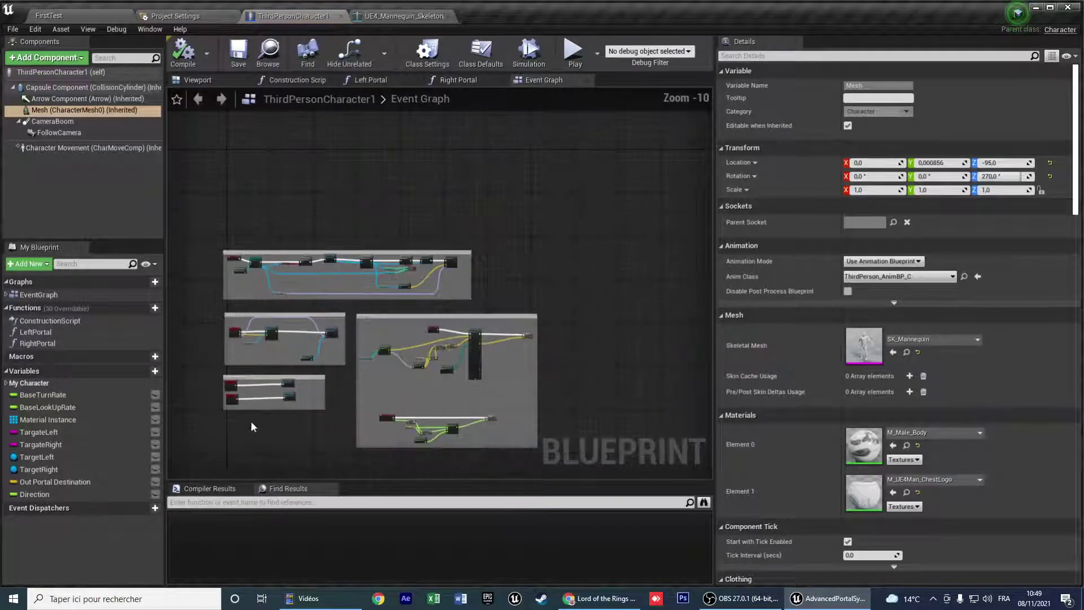
pyautogui.click(48, 407)
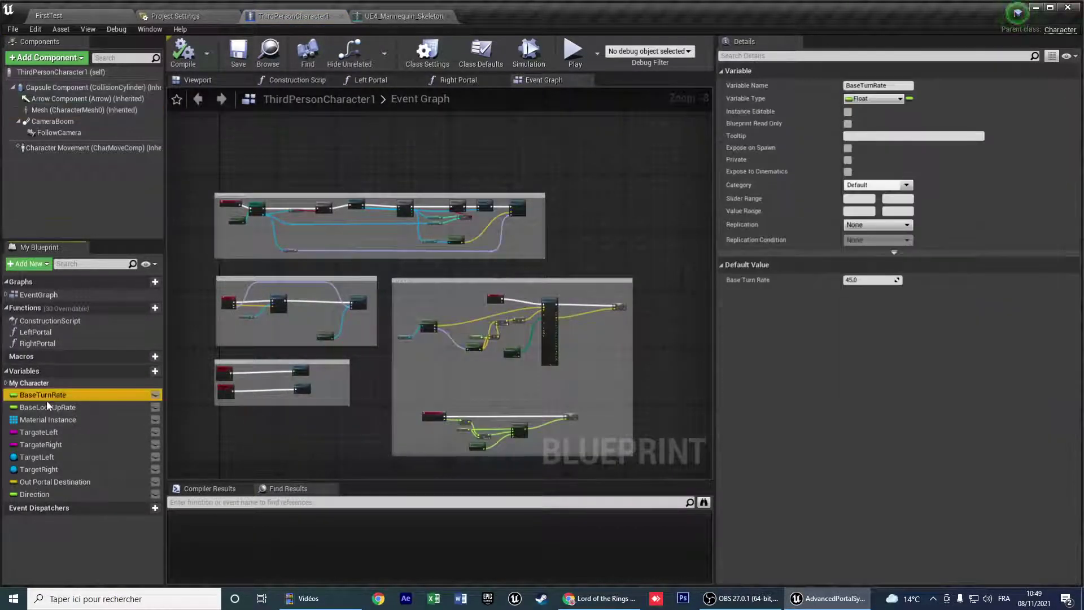
pyautogui.click(48, 419)
pyautogui.click(44, 434)
pyautogui.click(44, 457)
pyautogui.click(43, 493)
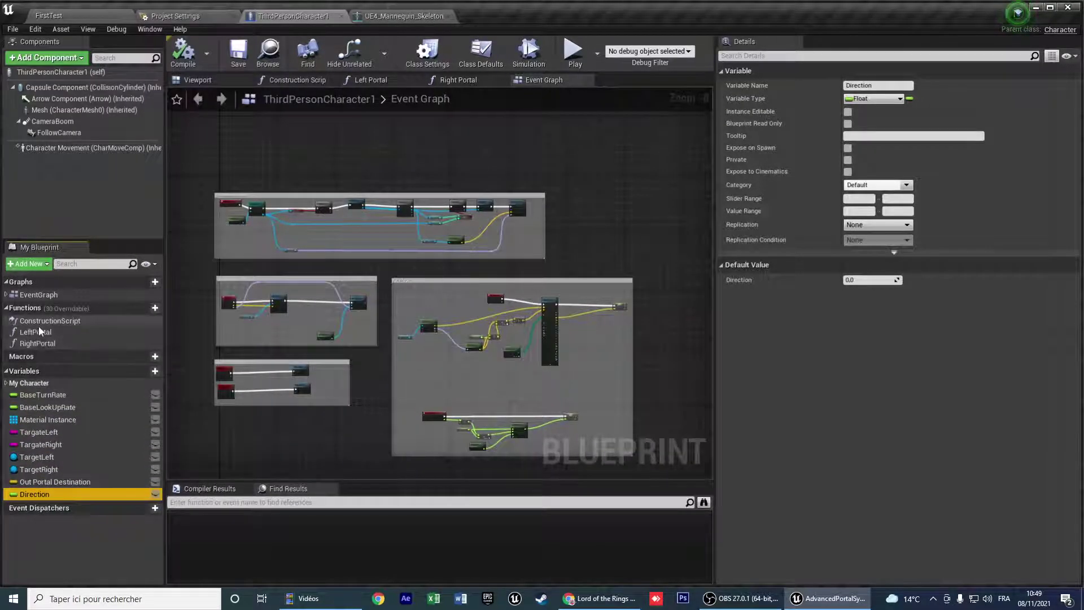
pyautogui.click(44, 343)
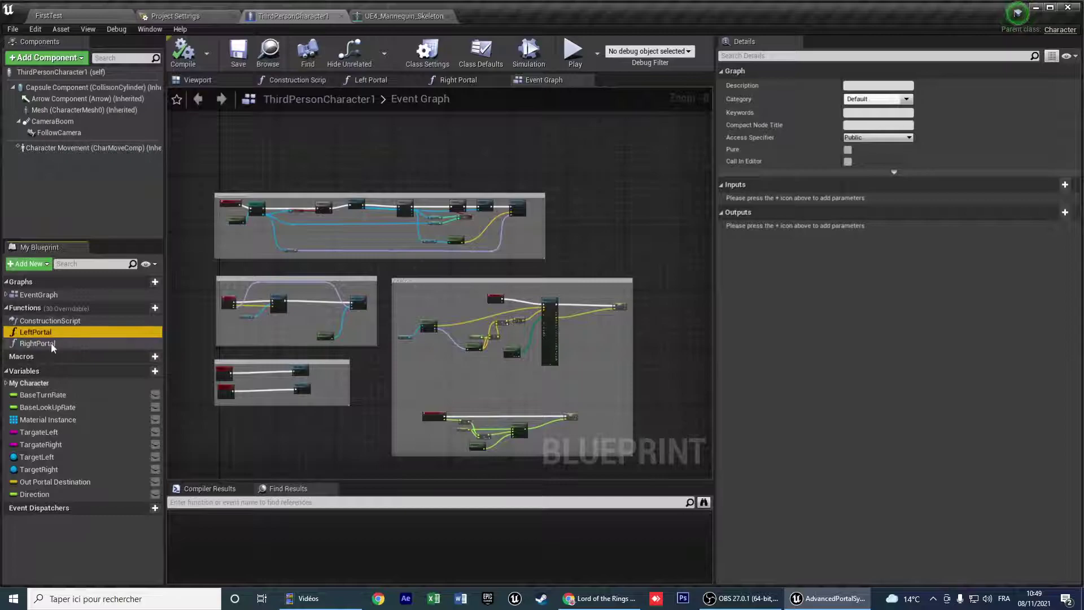
pyautogui.moveTo(398, 414); pyautogui.dragTo(412, 378, button='right')
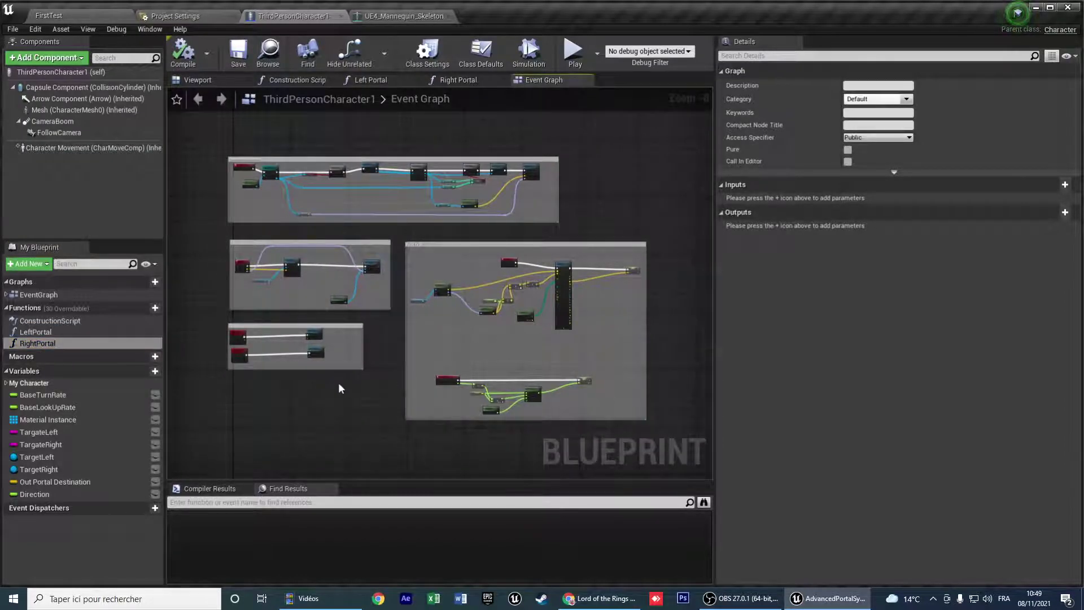
# Select all the node groups in the character's Event Graph and examine them.
pyautogui.moveTo(210, 135); pyautogui.dragTo(667, 342)
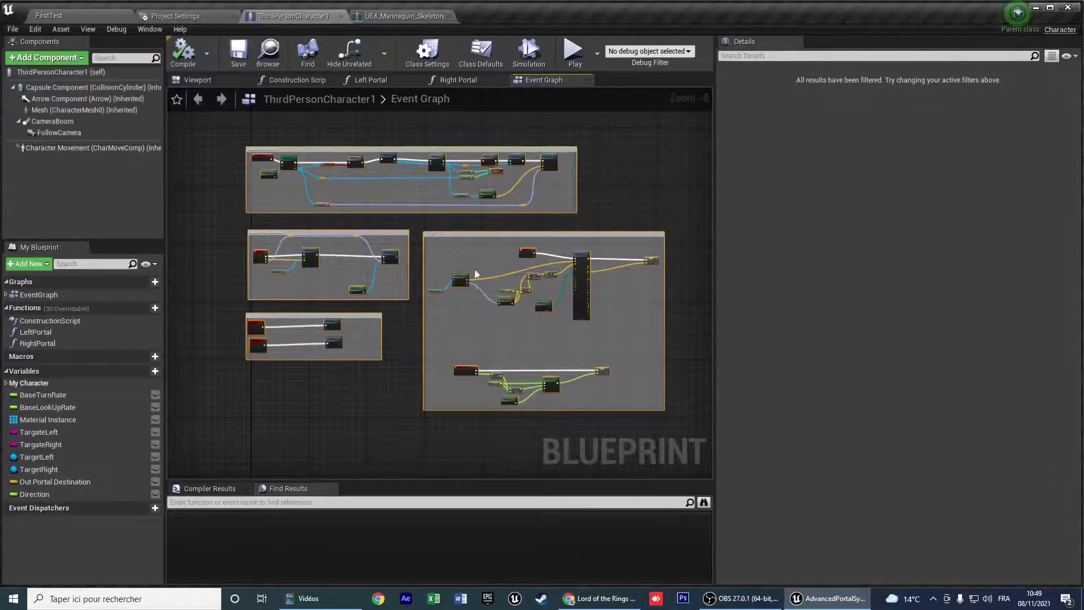
pyautogui.scroll(2, 478, 294)
pyautogui.scroll(2, 492, 313)
pyautogui.scroll(-3, 492, 313)
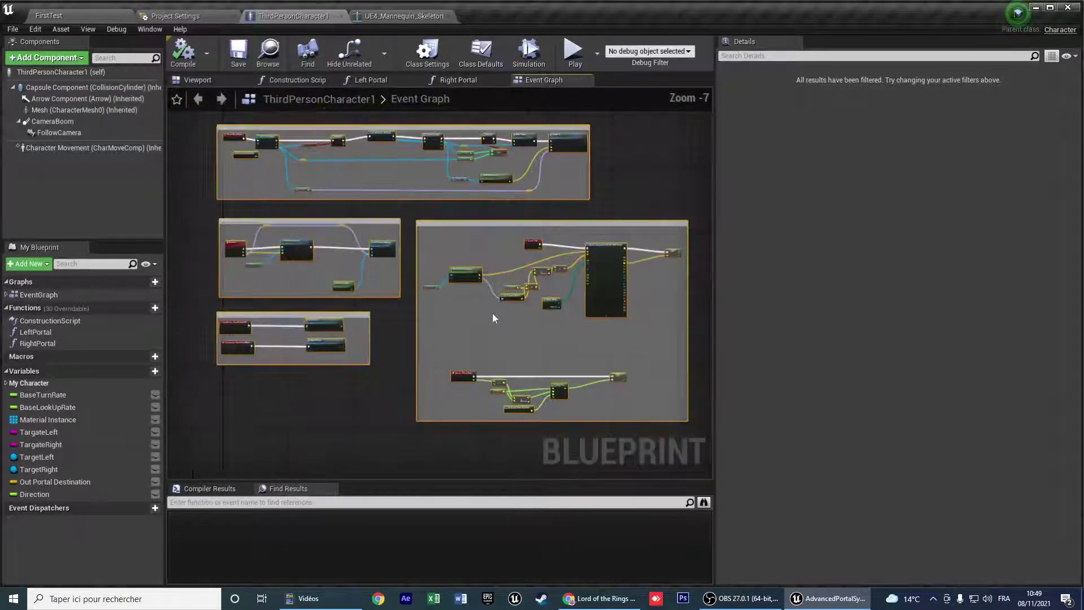
pyautogui.moveTo(492, 313); pyautogui.dragTo(487, 316, button='right')
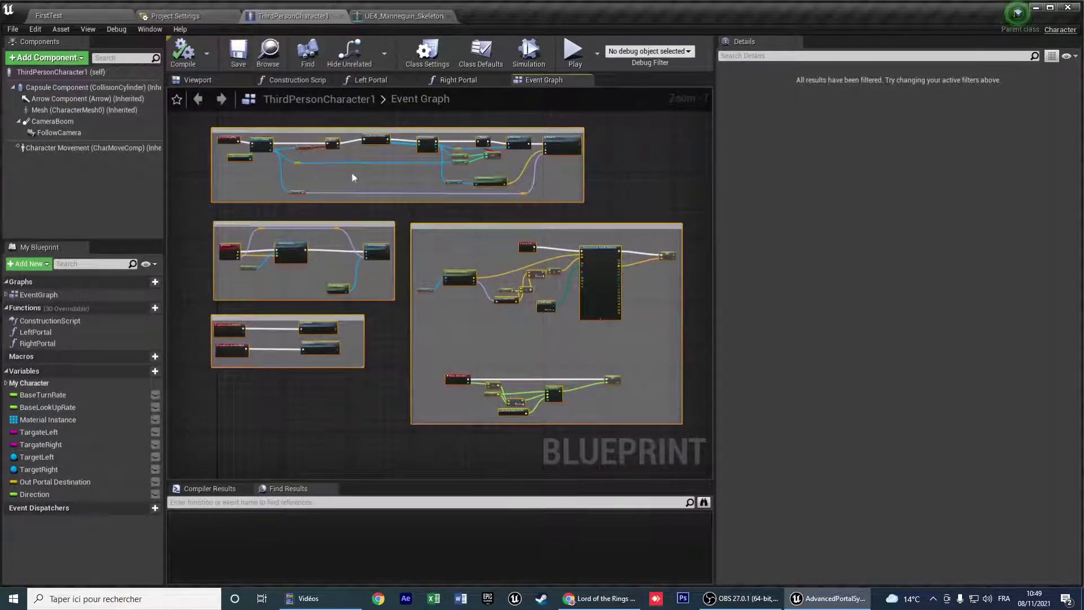
# Return to the FirstTest level and open the 3DPortalSystem folder from the Content root.
pyautogui.click(70, 17)
pyautogui.click(290, 19)
pyautogui.click(86, 9)
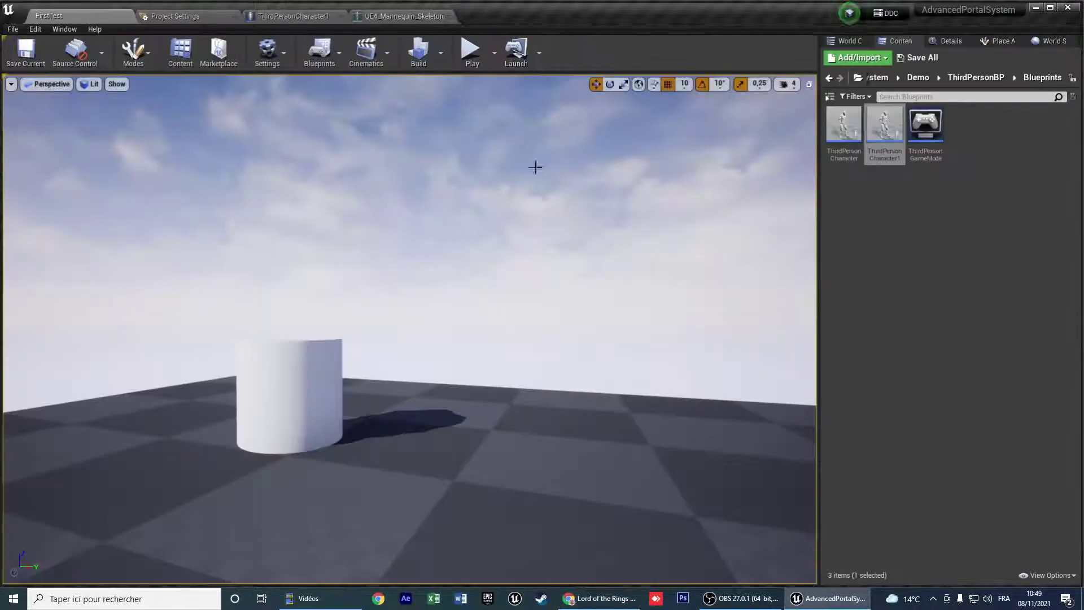
pyautogui.click(976, 77)
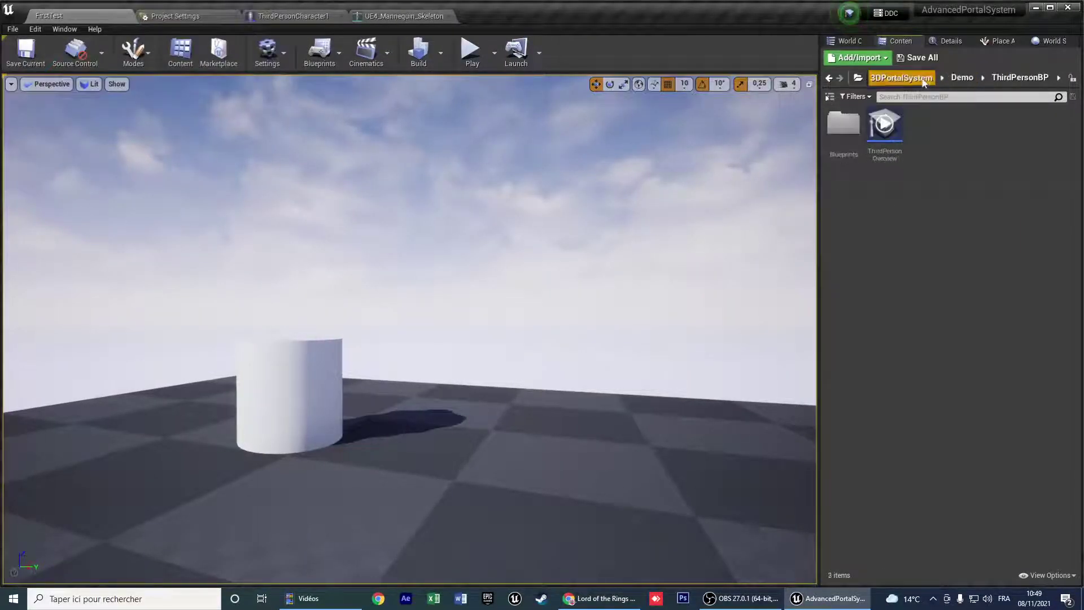
pyautogui.click(903, 77)
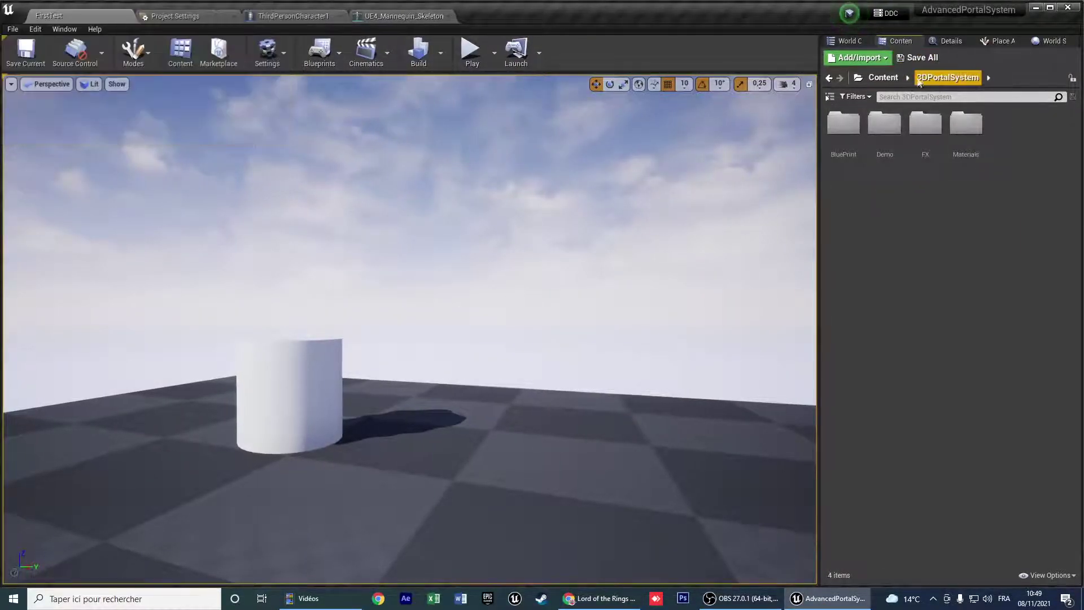
pyautogui.click(883, 77)
pyautogui.click(852, 151)
pyautogui.doubleClick(853, 152)
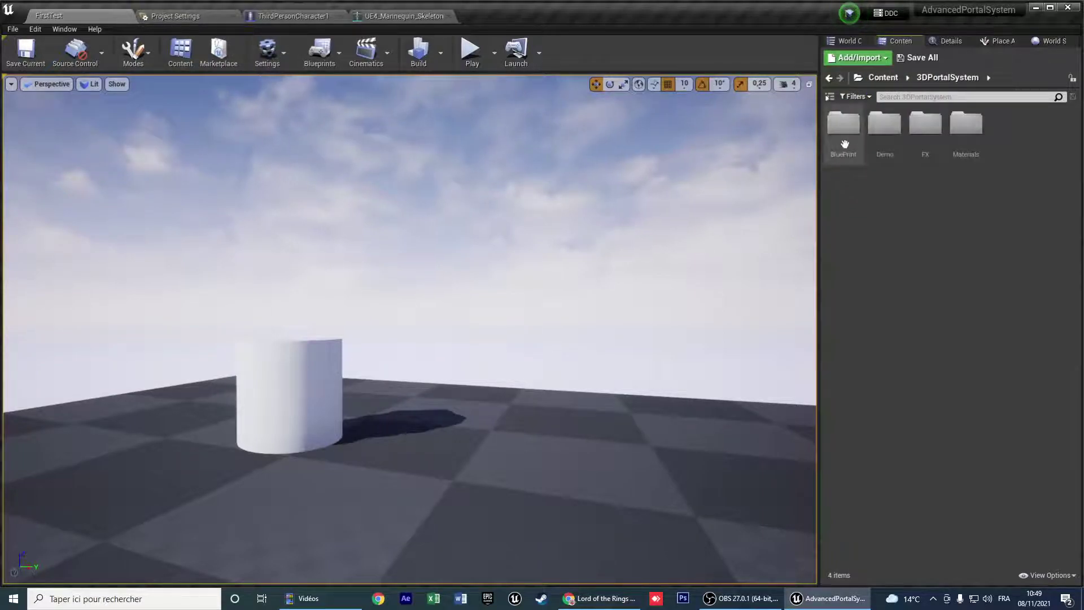
# Open the Bp_Portal blueprint from the BluePrint folder and examine the node chains in its Event Graph.
pyautogui.doubleClick(848, 158)
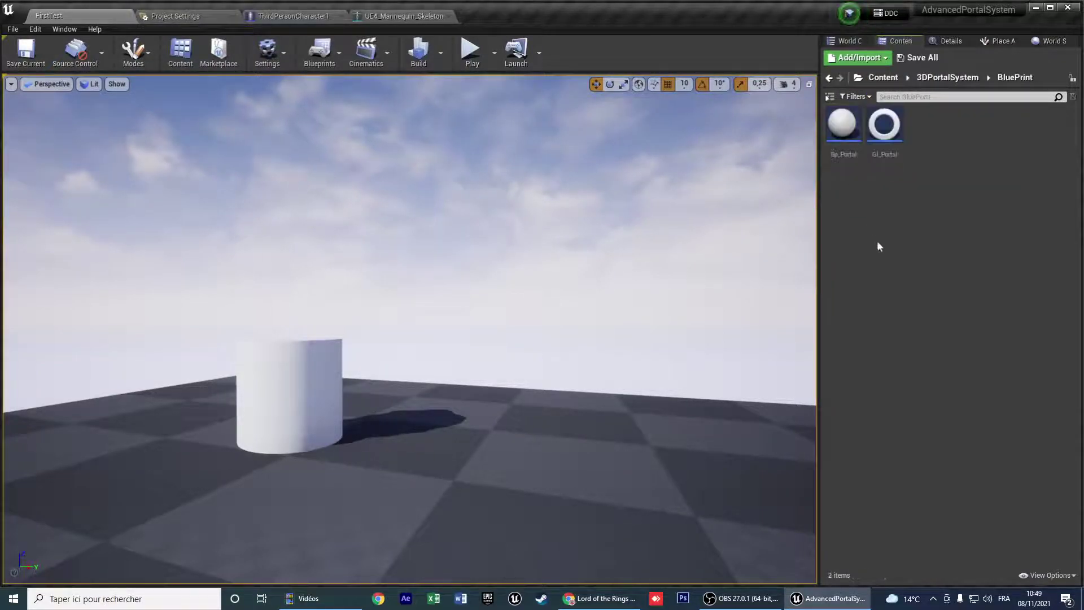
pyautogui.doubleClick(847, 158)
pyautogui.scroll(-5, 510, 211)
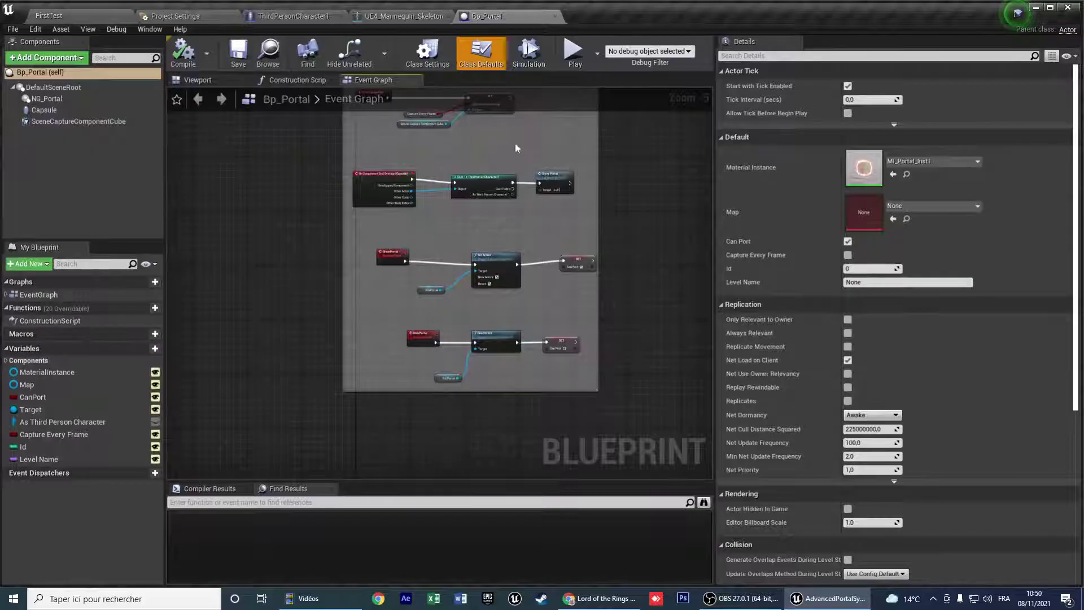
pyautogui.scroll(3, 504, 215)
pyautogui.moveTo(500, 209); pyautogui.dragTo(424, 369, button='right')
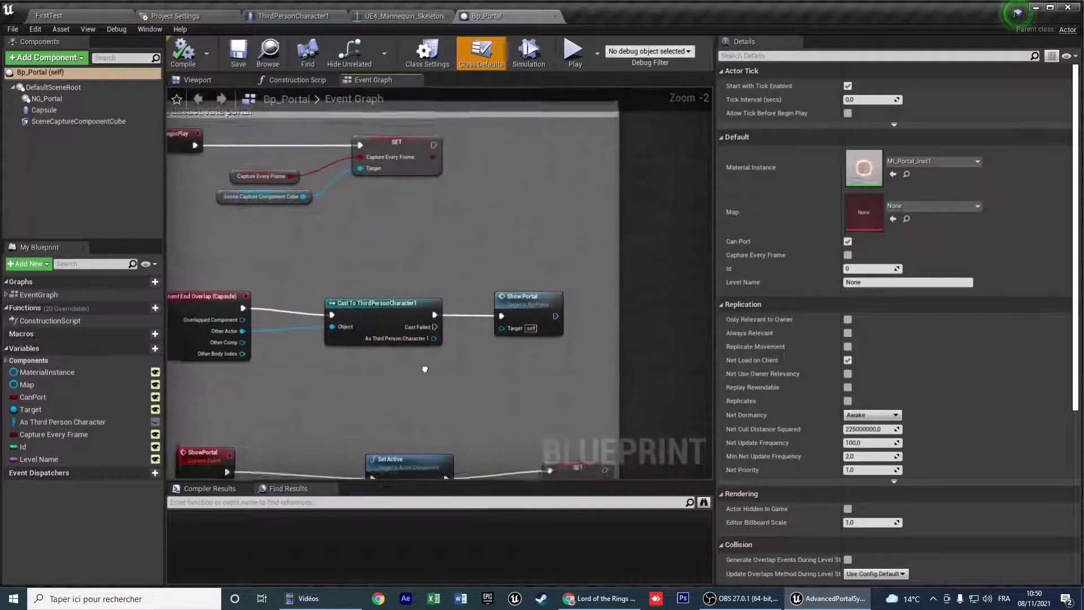
pyautogui.scroll(-3, 443, 321)
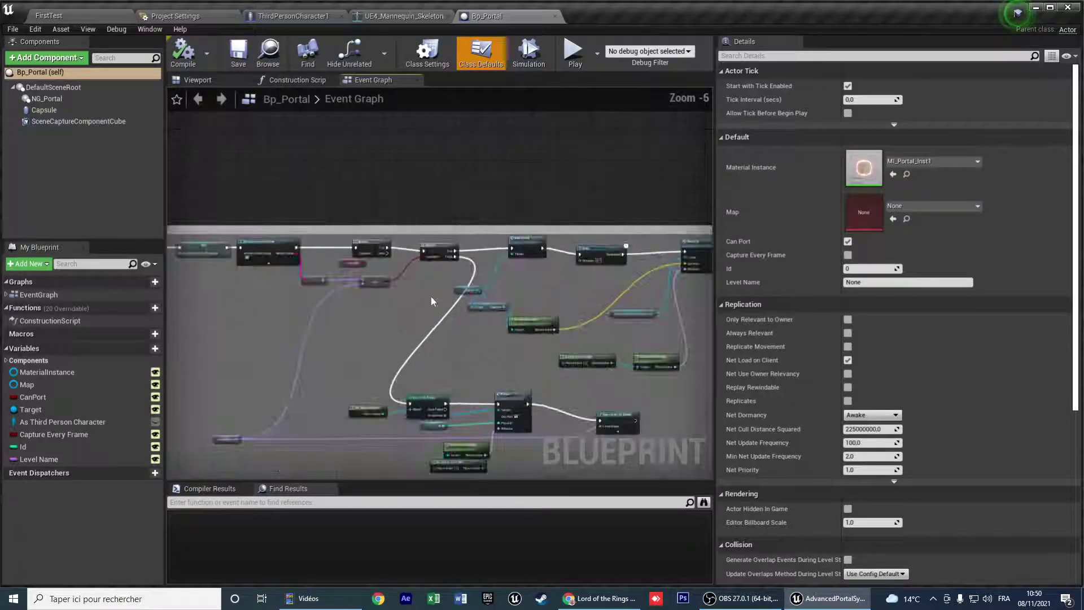
pyautogui.scroll(4, 431, 296)
pyautogui.moveTo(380, 276); pyautogui.dragTo(353, 271, button='right')
pyautogui.scroll(-2, 353, 271)
pyautogui.moveTo(325, 308); pyautogui.dragTo(339, 276, button='right')
# Go from Bp_Portal to the PortalTo event in ThirdPersonCharacter1 and examine the surrounding node groups.
pyautogui.doubleClick(542, 230)
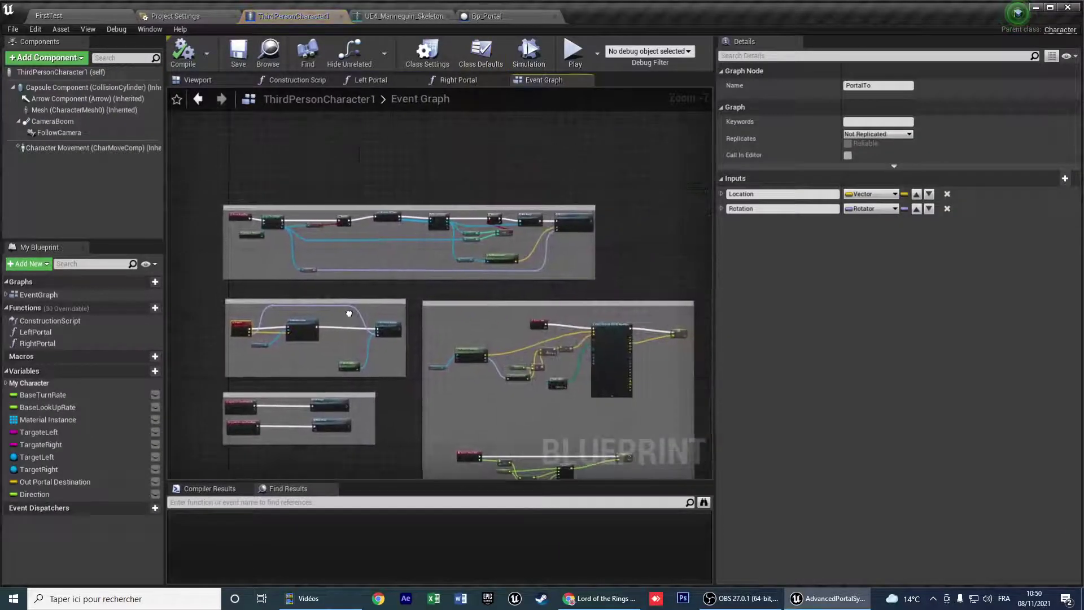
pyautogui.scroll(-4, 420, 257)
pyautogui.moveTo(572, 300); pyautogui.dragTo(588, 164, button='right')
pyautogui.scroll(3, 515, 258)
pyautogui.scroll(-3, 587, 164)
pyautogui.moveTo(470, 261); pyautogui.dragTo(477, 208, button='right')
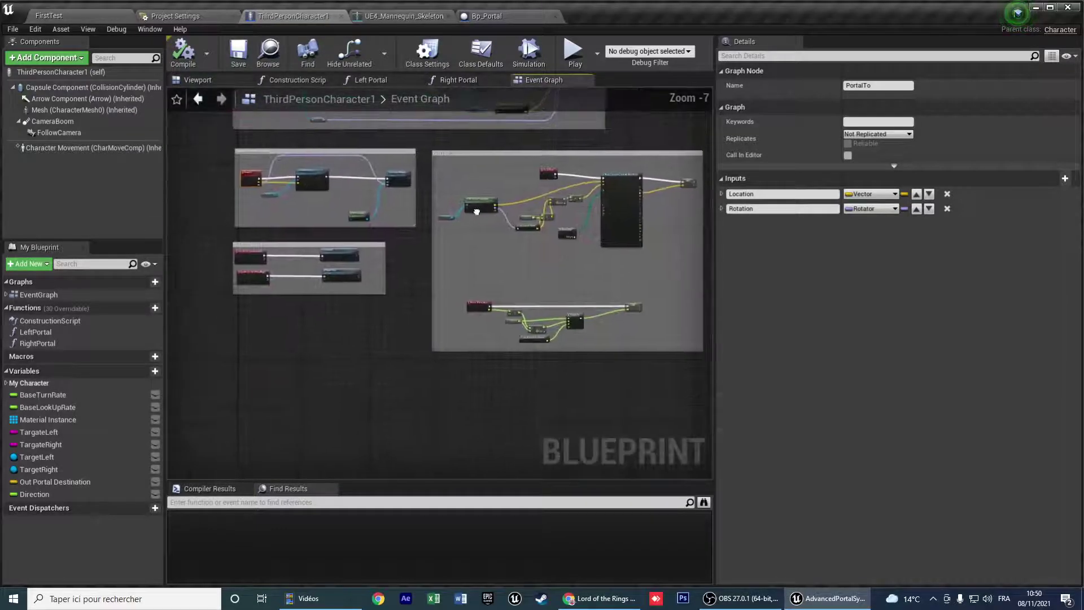
pyautogui.scroll(3, 374, 221)
pyautogui.moveTo(351, 245); pyautogui.dragTo(416, 215, button='right')
# Open the Left Portal function from its call node, follow its nodes and highlight LeftPortal among the character's functions.
pyautogui.doubleClick(324, 285)
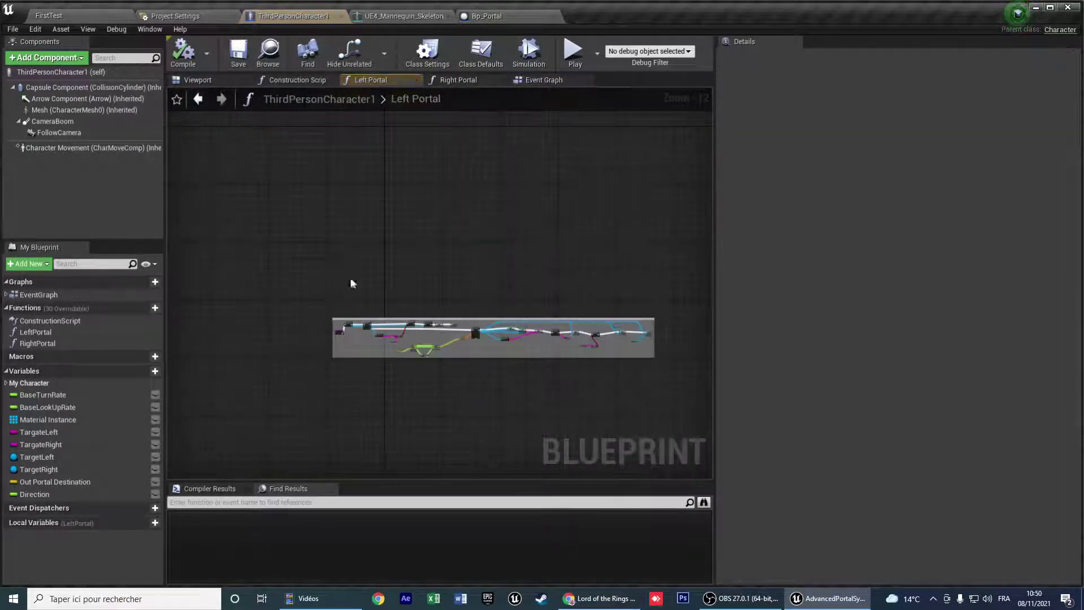
pyautogui.scroll(2, 440, 249)
pyautogui.scroll(5, 456, 263)
pyautogui.scroll(-5, 476, 300)
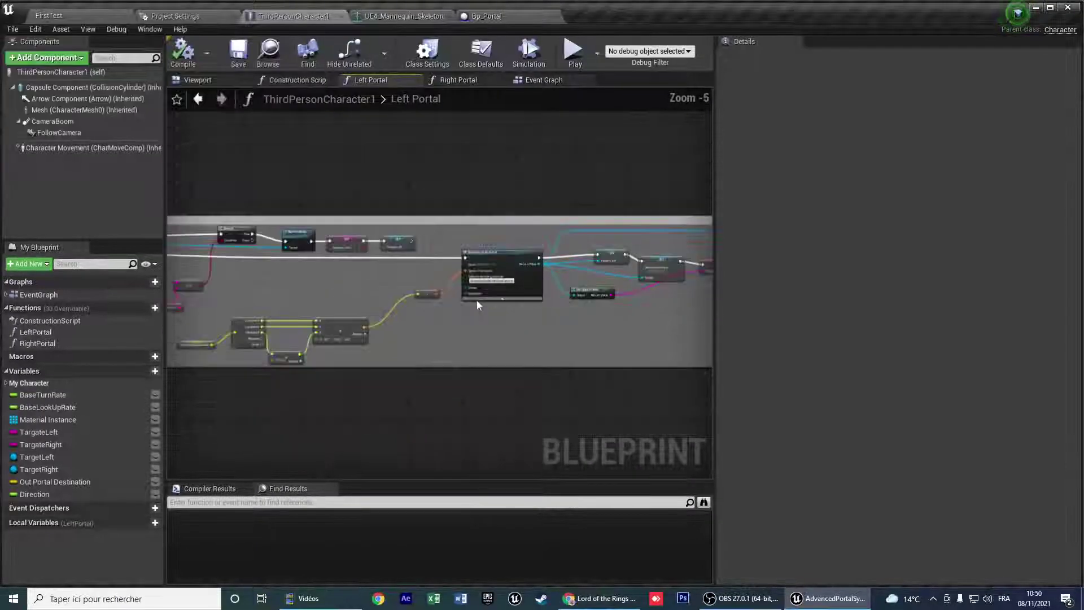
pyautogui.moveTo(264, 274); pyautogui.dragTo(447, 281, button='right')
pyautogui.scroll(3, 415, 279)
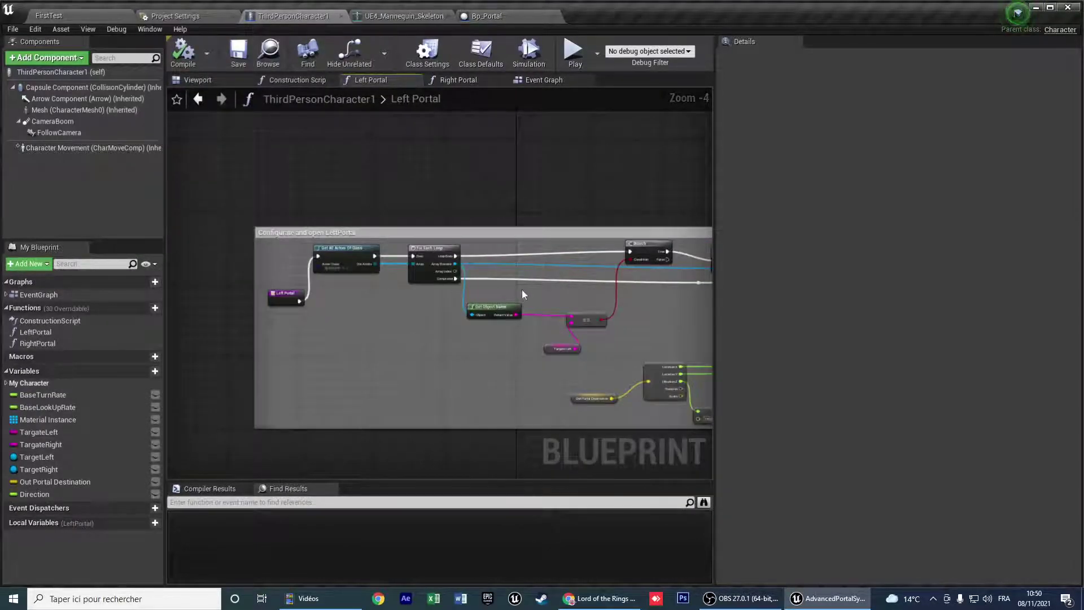
pyautogui.moveTo(559, 296); pyautogui.dragTo(241, 246, button='right')
pyautogui.moveTo(476, 260); pyautogui.dragTo(290, 256, button='right')
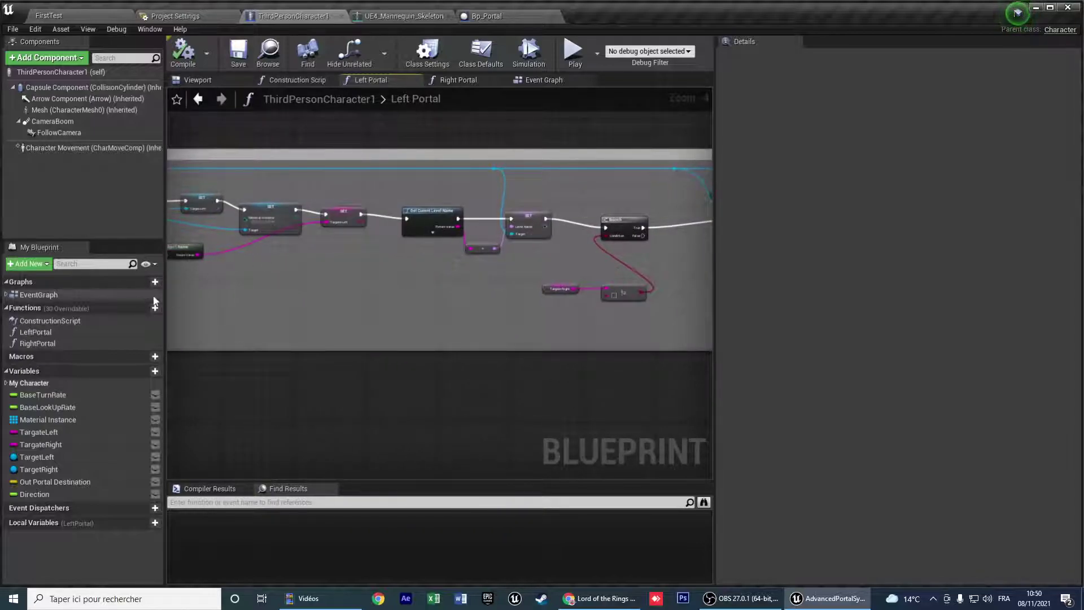
pyautogui.click(59, 333)
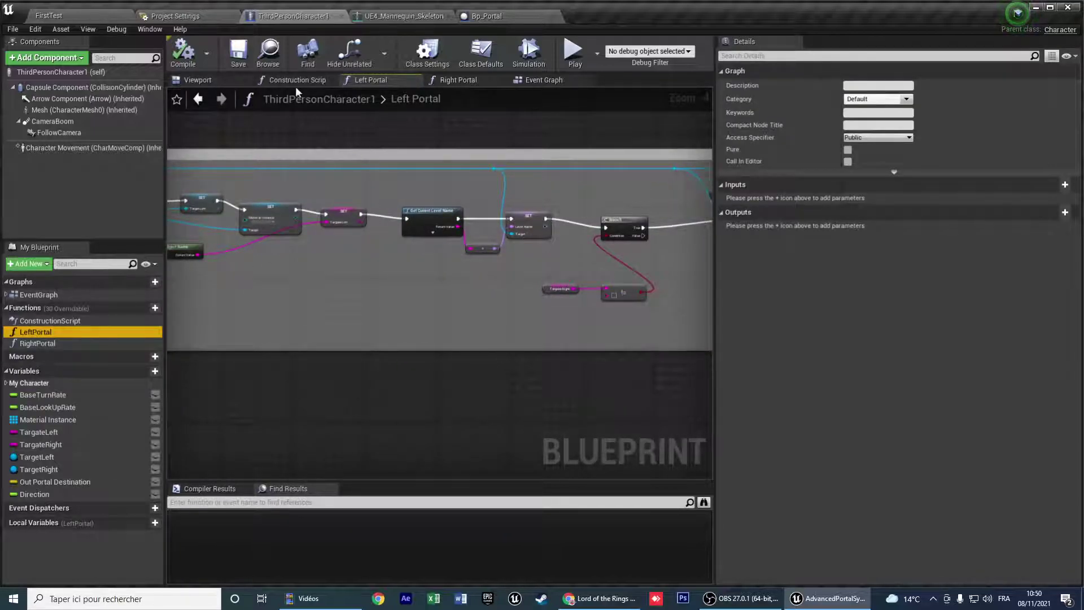
# Return to the character's Event Graph, inspect the same-level teleport nodes and select the Cast To GI_Portal node under Teleport to other level.
pyautogui.click(544, 80)
pyautogui.scroll(3, 584, 225)
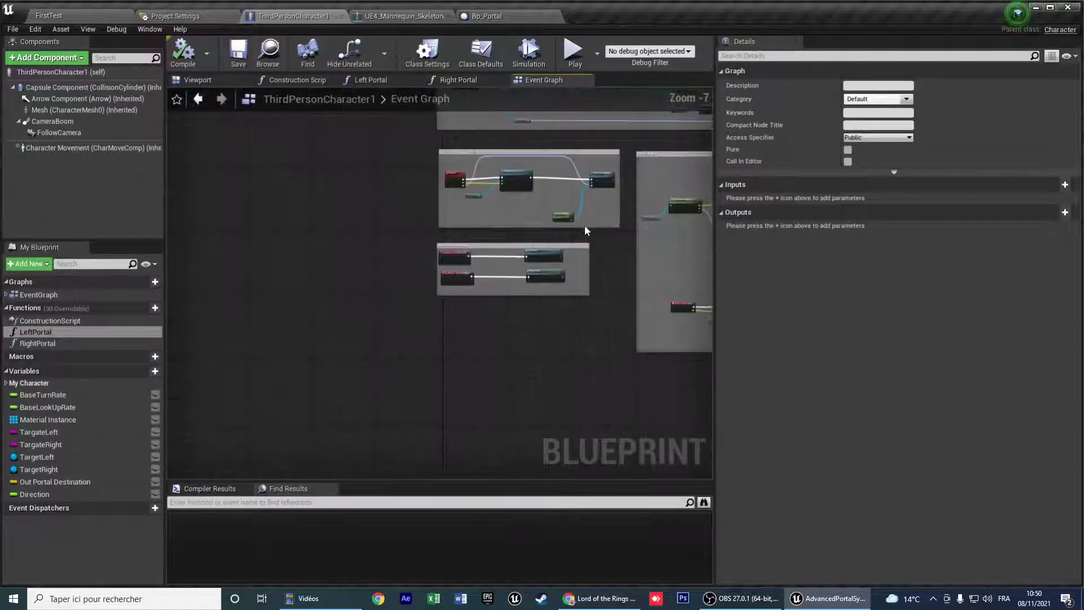
pyautogui.scroll(-2, 562, 202)
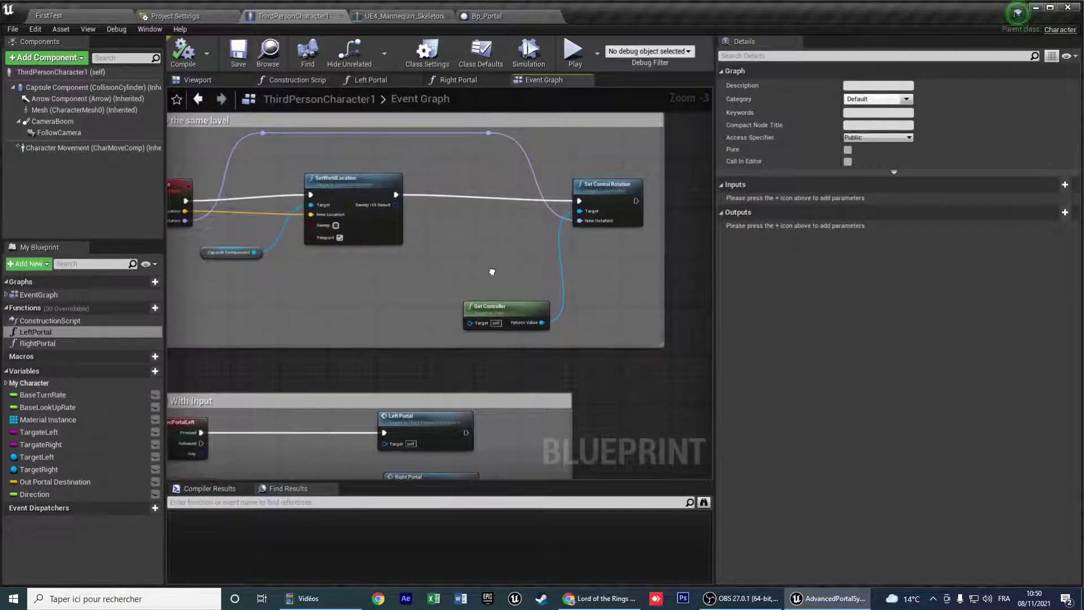
pyautogui.moveTo(542, 282); pyautogui.dragTo(474, 427, button='right')
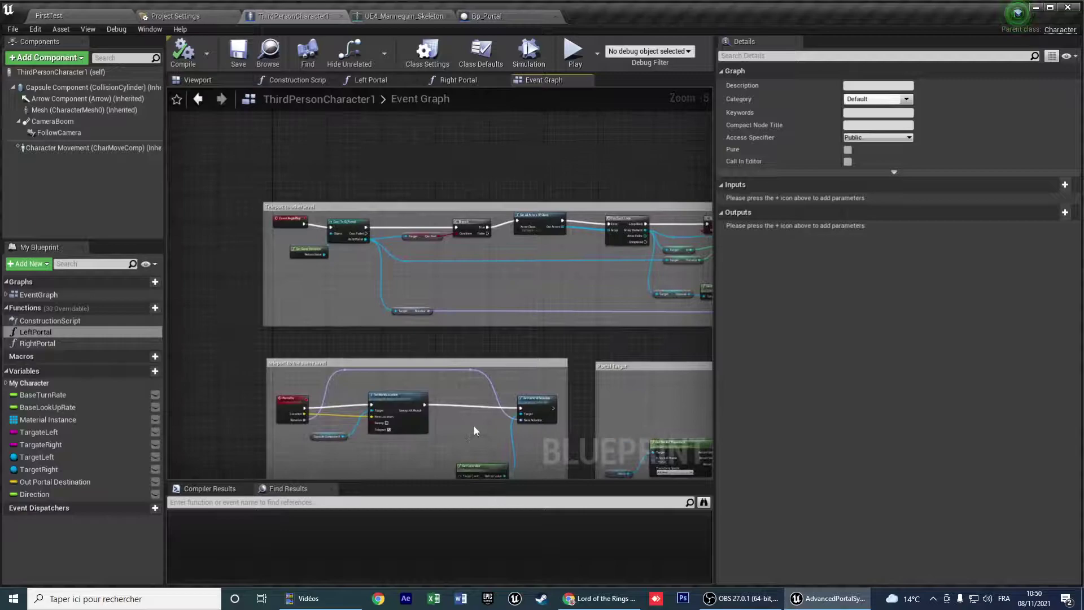
pyautogui.scroll(5, 359, 254)
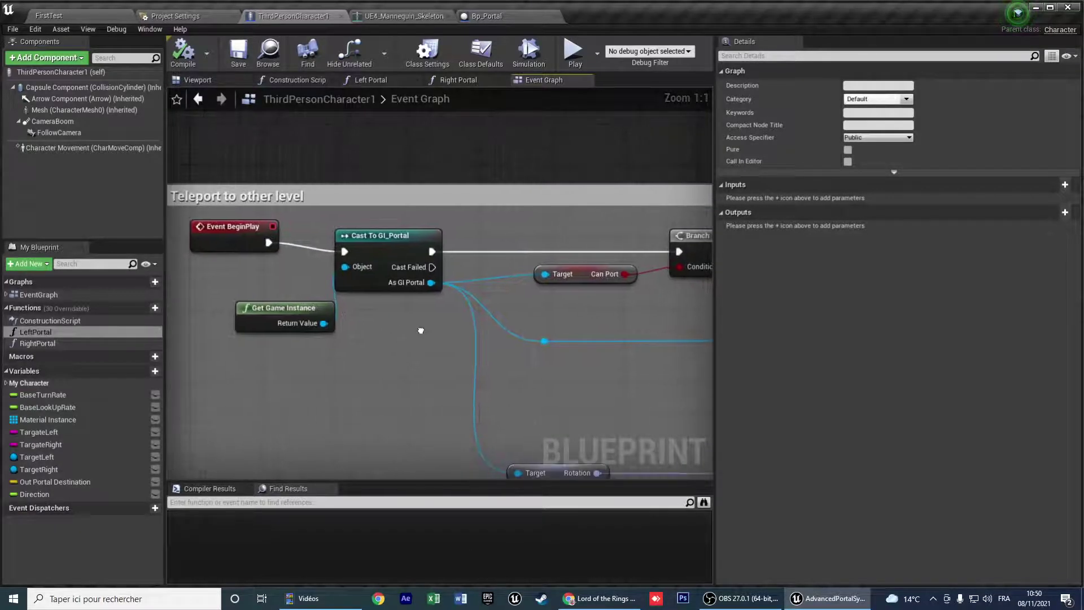
pyautogui.moveTo(401, 316); pyautogui.dragTo(360, 292, button='right')
pyautogui.click(336, 179)
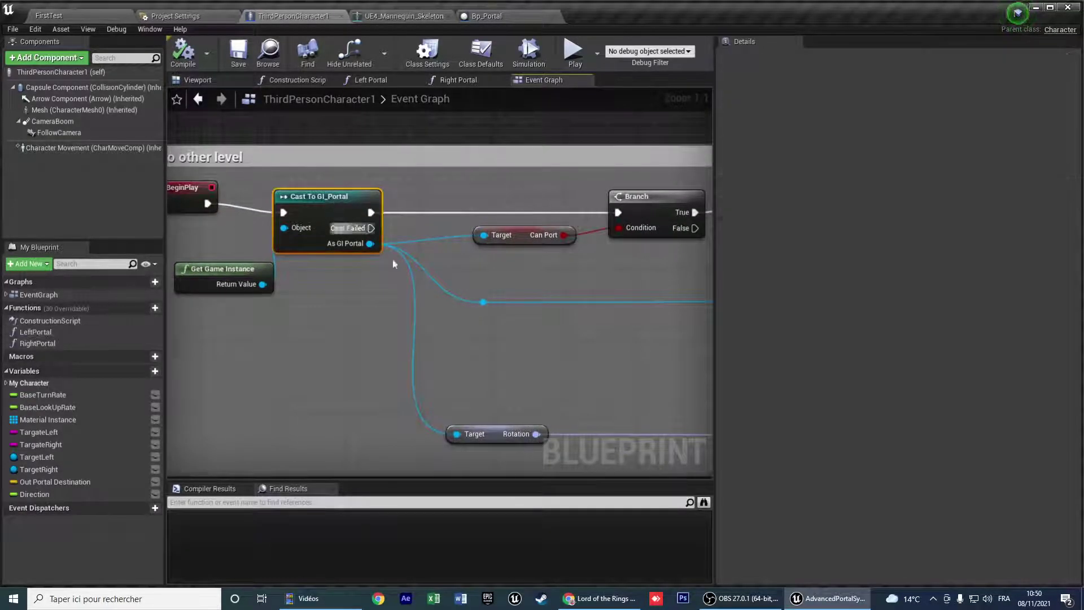
# Trace the rest of the Teleport to other level chain and survey the node groups below it.
pyautogui.scroll(-4, 337, 253)
pyautogui.scroll(2, 336, 254)
pyautogui.moveTo(435, 285); pyautogui.dragTo(169, 259, button='right')
pyautogui.moveTo(390, 274); pyautogui.dragTo(232, 257, button='right')
pyautogui.scroll(-2, 273, 299)
pyautogui.scroll(-1, 274, 298)
pyautogui.moveTo(311, 373); pyautogui.dragTo(361, 225, button='right')
pyautogui.moveTo(414, 289); pyautogui.dragTo(601, 208, button='right')
pyautogui.moveTo(363, 209); pyautogui.dragTo(171, 155, button='right')
pyautogui.moveTo(307, 234); pyautogui.dragTo(551, 320, button='right')
pyautogui.moveTo(354, 301); pyautogui.dragTo(479, 305, button='right')
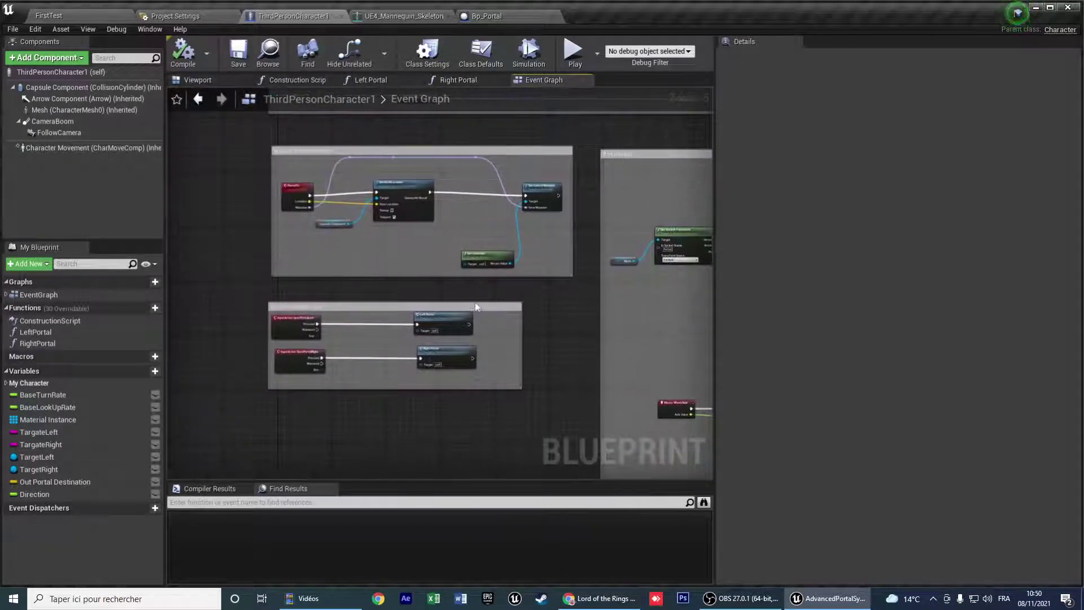
# Examine the OpenPortalLeft and OpenPortalRight input events and the Left Portal and Right Portal calls they trigger.
pyautogui.scroll(4, 445, 325)
pyautogui.moveTo(389, 313); pyautogui.dragTo(491, 298, button='right')
pyautogui.moveTo(422, 337); pyautogui.dragTo(524, 286, button='right')
pyautogui.moveTo(521, 243); pyautogui.dragTo(384, 192, button='right')
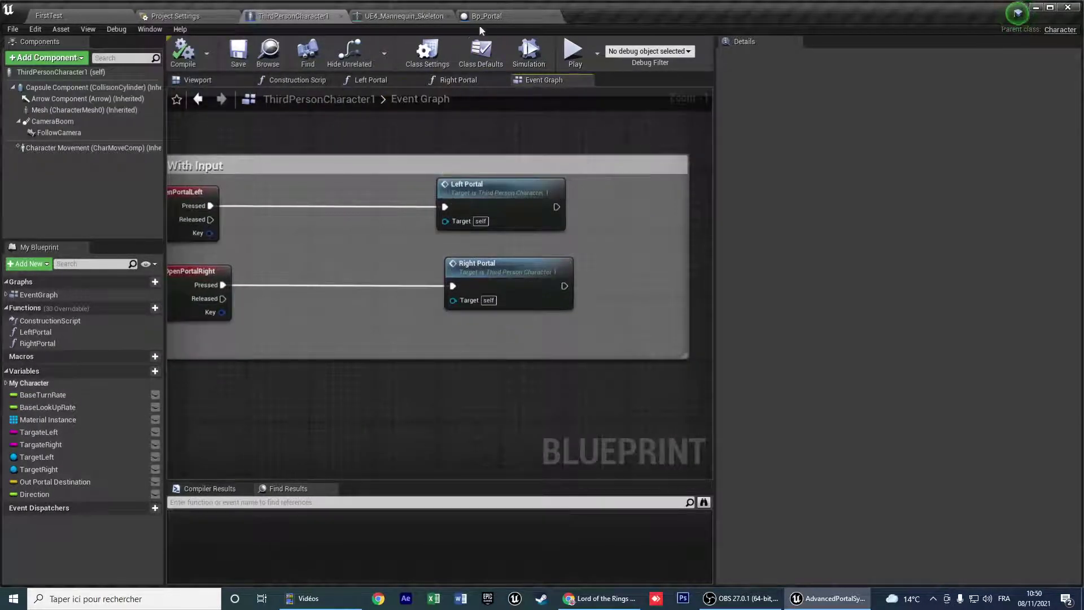
pyautogui.moveTo(343, 247); pyautogui.dragTo(310, 383, button='right')
pyautogui.scroll(-2, 459, 269)
pyautogui.scroll(3, 459, 269)
pyautogui.scroll(-5, 310, 383)
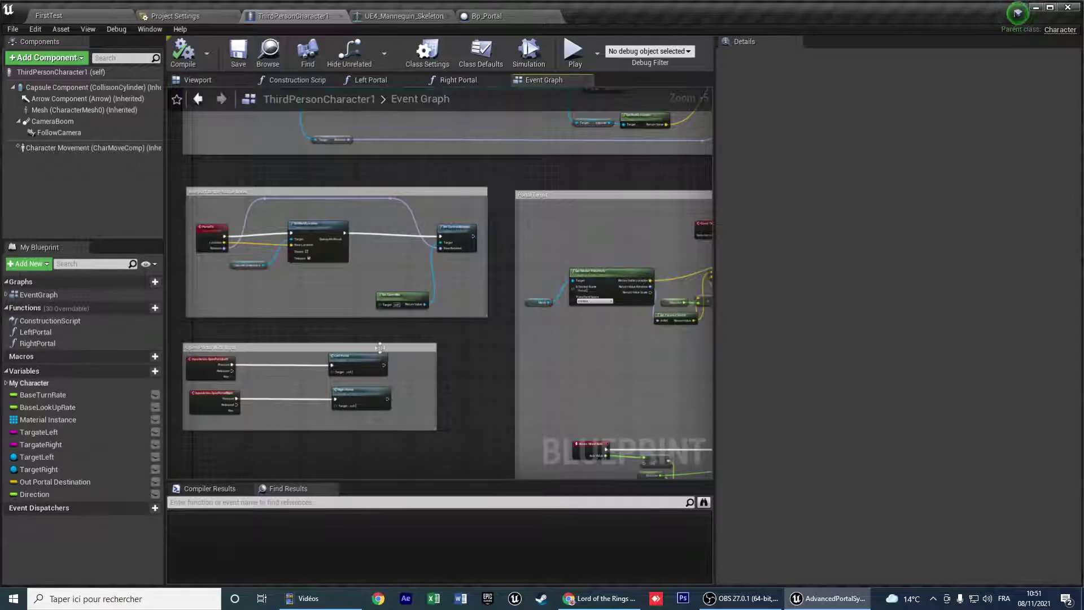
# Open the Left Portal function again and trace its chain through the spawn node, the target variables and the current level name.
pyautogui.moveTo(380, 348); pyautogui.dragTo(325, 312, button='right')
pyautogui.scroll(4, 289, 336)
pyautogui.moveTo(304, 306); pyautogui.dragTo(706, 326, button='right')
pyautogui.moveTo(431, 276); pyautogui.dragTo(710, 288, button='right')
pyautogui.moveTo(400, 283); pyautogui.dragTo(581, 280, button='right')
pyautogui.scroll(3, 354, 271)
pyautogui.moveTo(407, 300); pyautogui.dragTo(260, 249, button='right')
pyautogui.scroll(-4, 259, 249)
pyautogui.moveTo(483, 262); pyautogui.dragTo(190, 260, button='right')
pyautogui.moveTo(538, 261); pyautogui.dragTo(583, 265, button='right')
pyautogui.moveTo(430, 252); pyautogui.dragTo(557, 256, button='right')
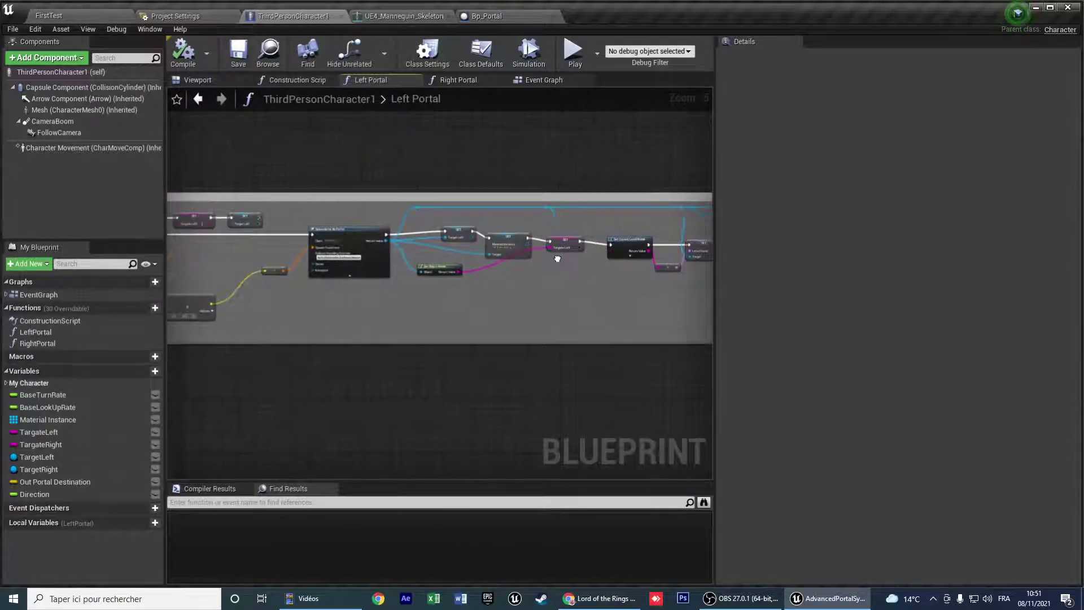
pyautogui.scroll(2, 472, 256)
# Return to the FirstTest level and point out the GI_Portal asset in the BluePrint folder.
pyautogui.click(170, 15)
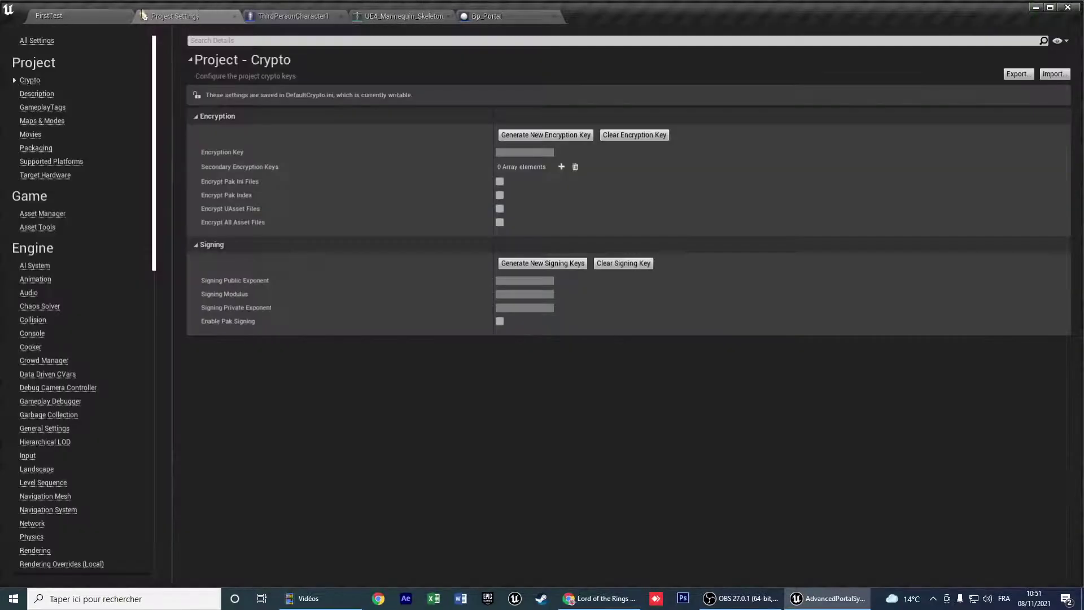
pyautogui.click(59, 15)
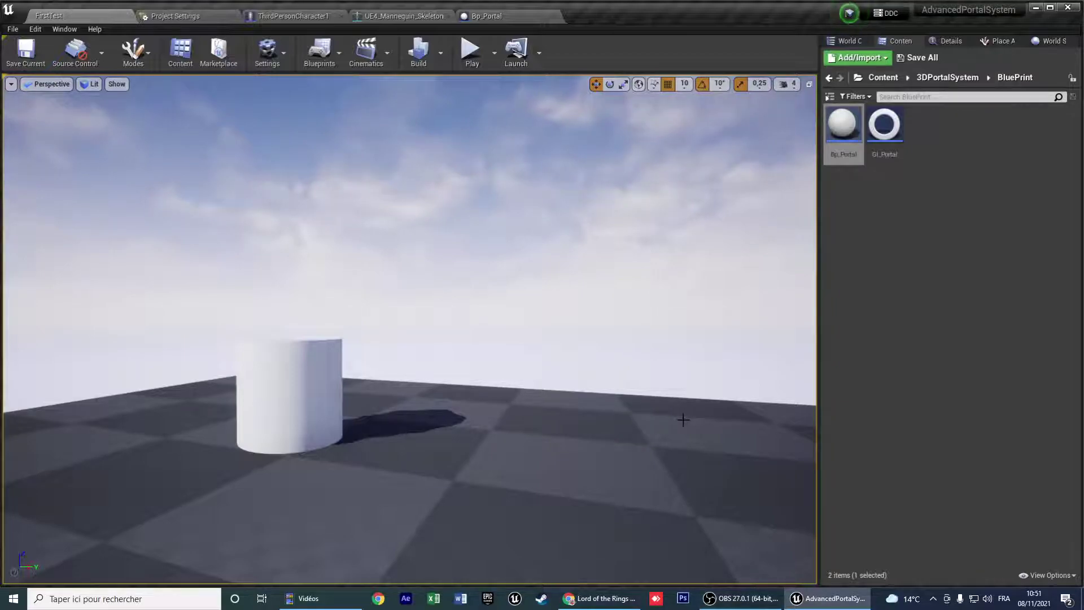
pyautogui.moveTo(571, 429); pyautogui.dragTo(725, 324, button='right')
pyautogui.click(972, 256)
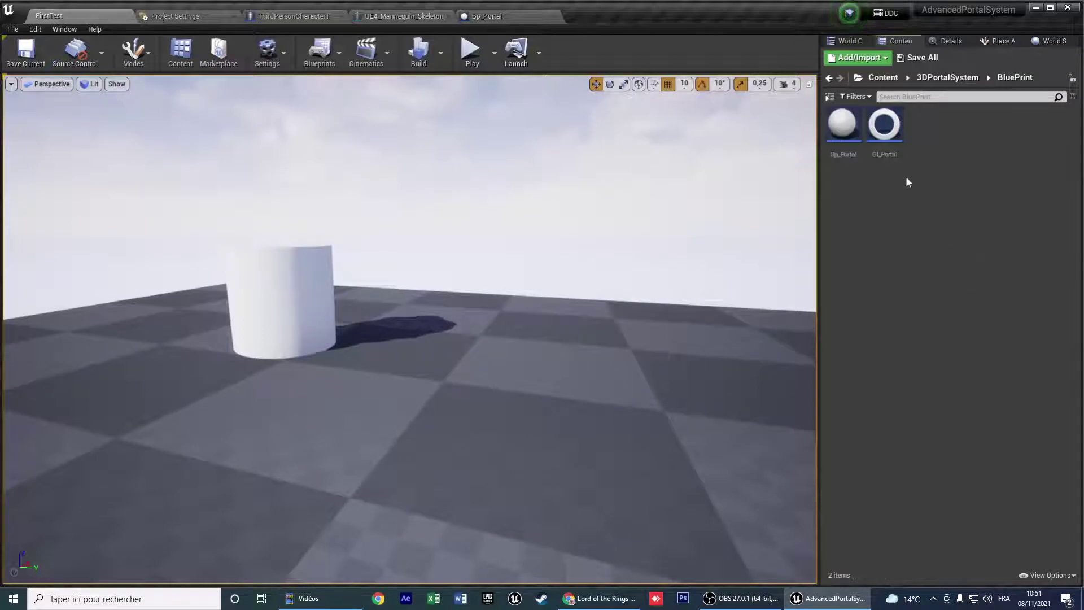
pyautogui.click(891, 135)
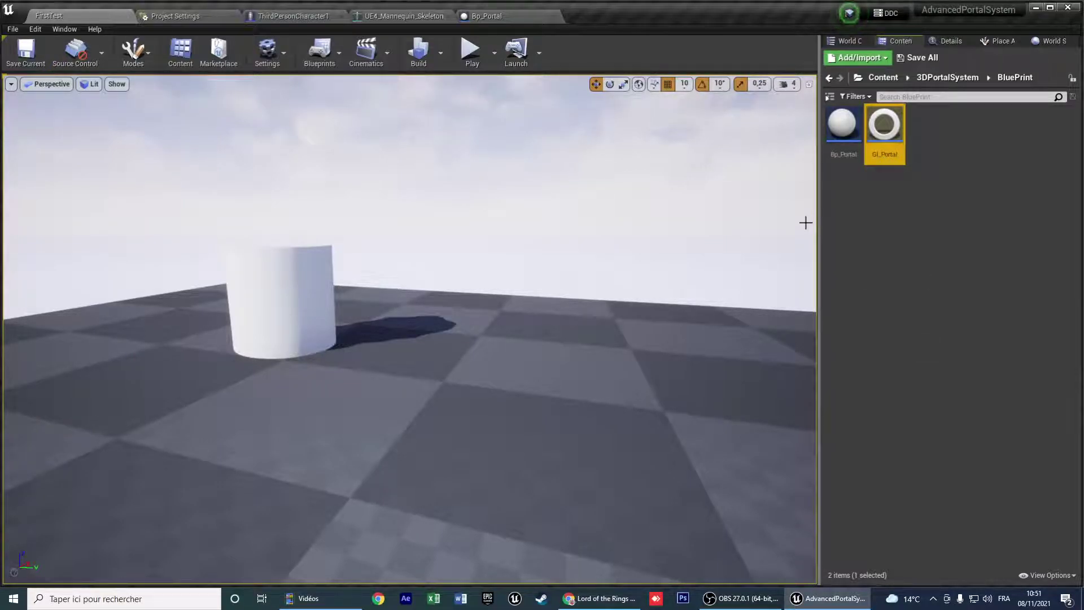
pyautogui.click(914, 288)
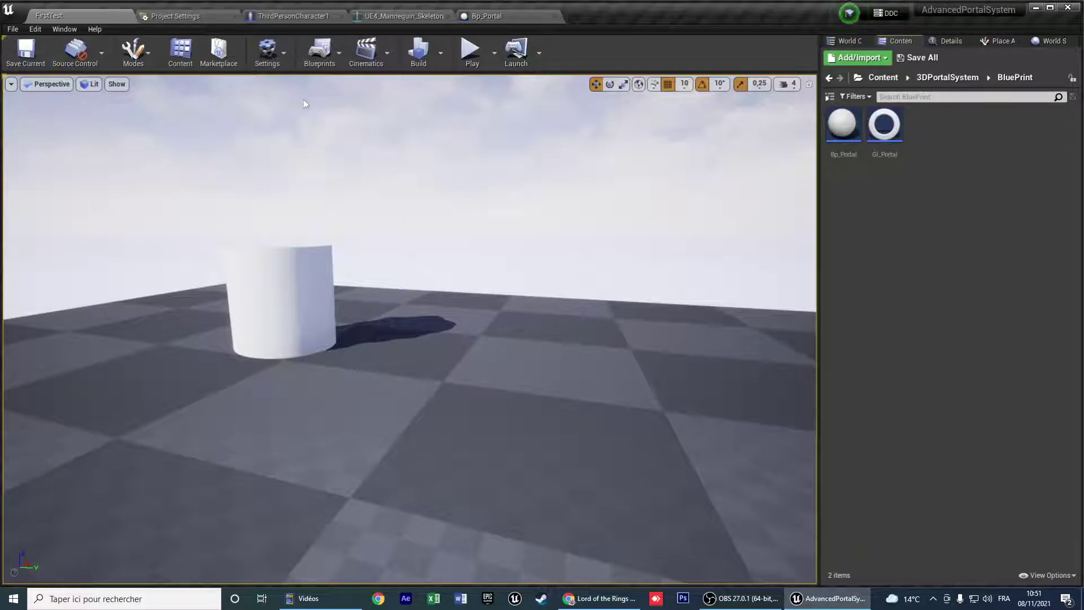
# Search the Project Settings for "game inst" and check the class options offered for Game Instance Class.
pyautogui.hotkey('ctrl', 'Tab')
pyautogui.click(316, 40)
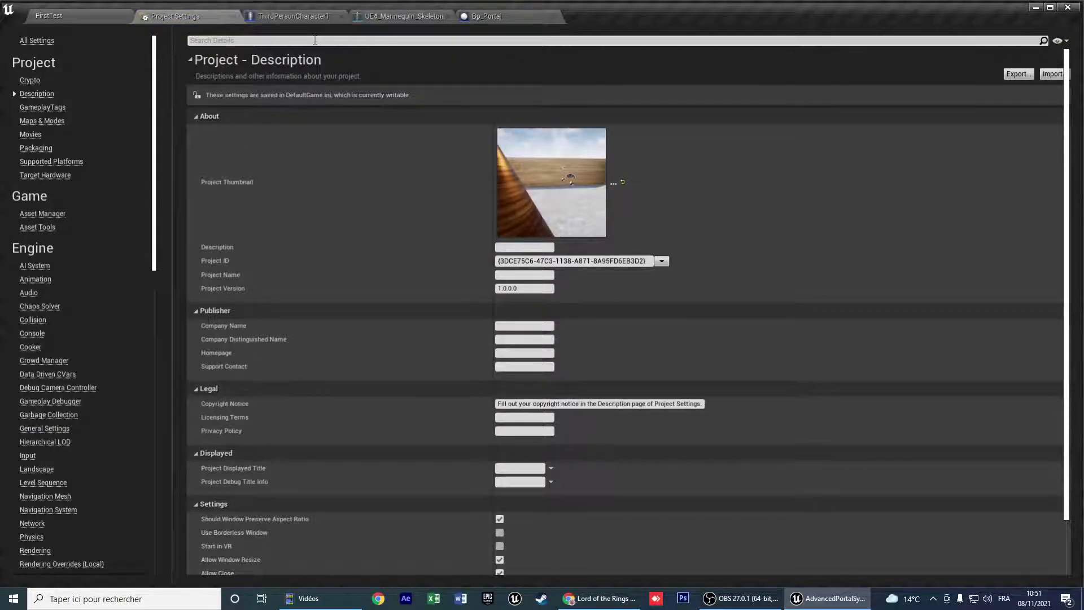
pyautogui.click(315, 40)
pyautogui.write('game inst')
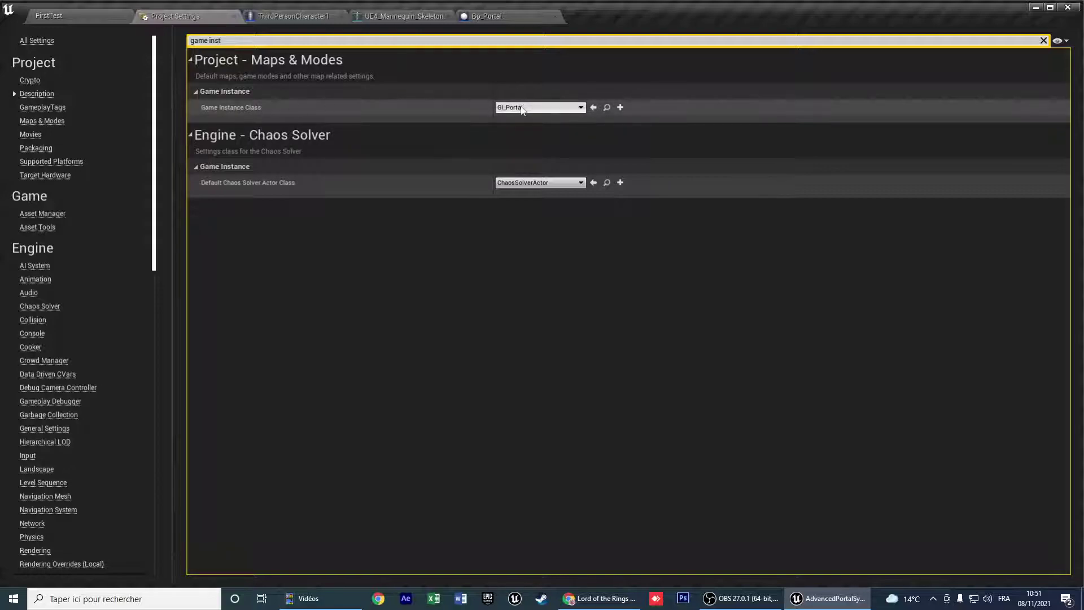
pyautogui.click(563, 108)
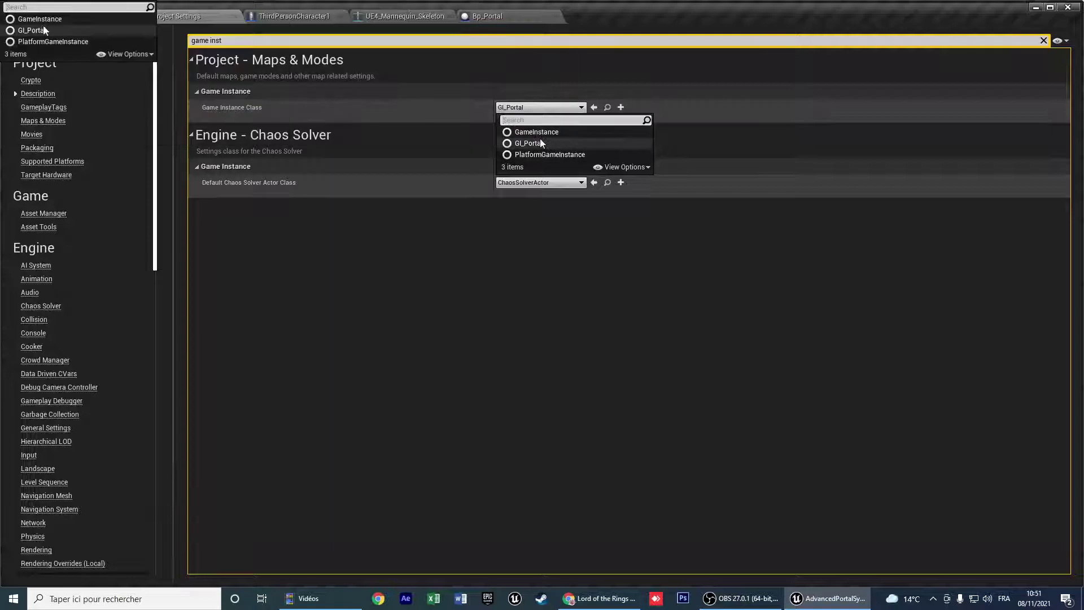
pyautogui.click(564, 266)
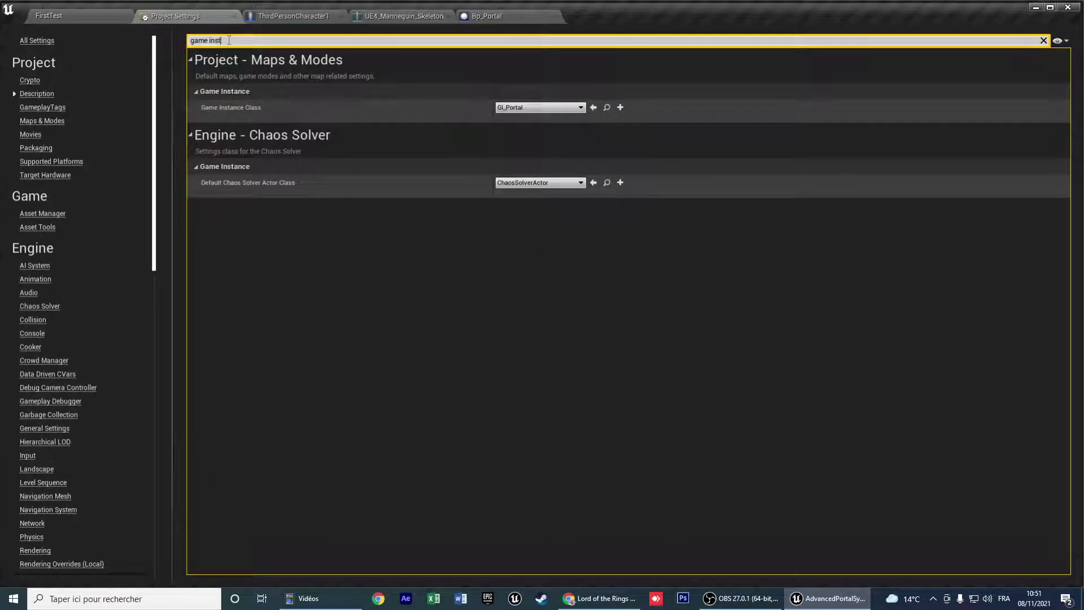
# Clear the Project Settings search and look around the cone and cylinder in the FirstTest level.
pyautogui.press('BackSpace')
pyautogui.press('BackSpace')
pyautogui.press('BackSpace')
pyautogui.press('BackSpace')
pyautogui.press('BackSpace')
pyautogui.press('BackSpace')
pyautogui.press('BackSpace')
pyautogui.press('BackSpace')
pyautogui.press('BackSpace')
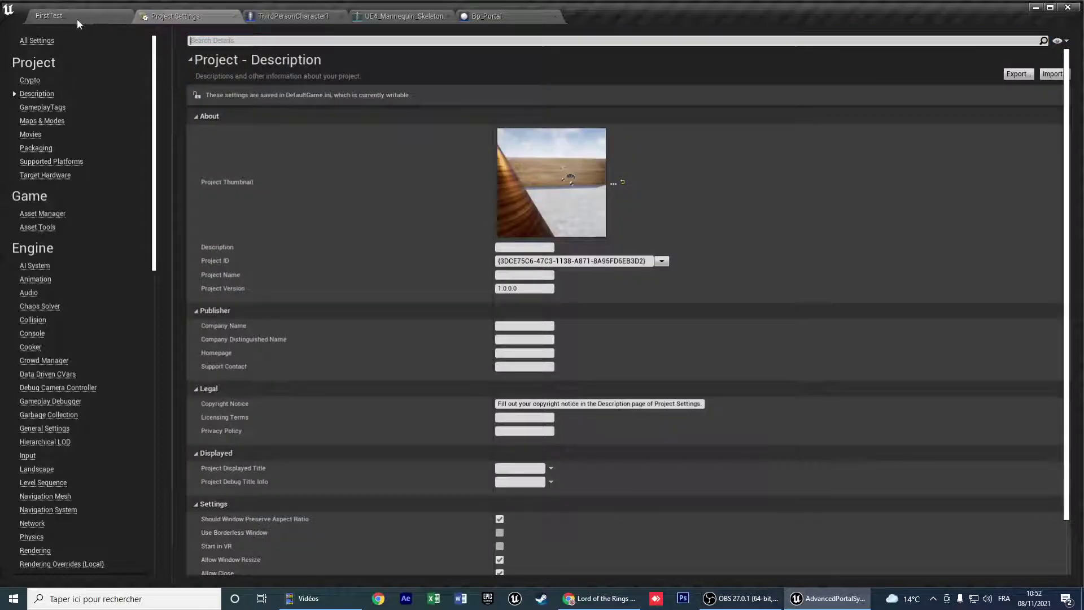
pyautogui.click(82, 16)
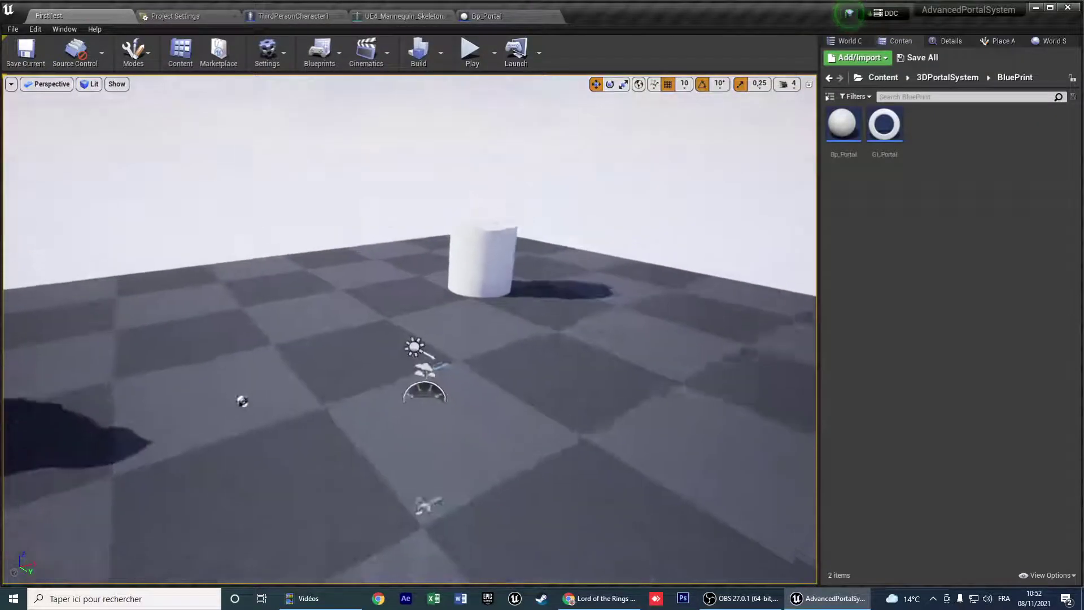
pyautogui.moveTo(598, 271)
pyautogui.mouseDown(button='right')
pyautogui.moveTo(631, 234)
pyautogui.moveTo(598, 271)
pyautogui.moveTo(497, 254)
pyautogui.moveTo(597, 271)
pyautogui.mouseUp(button='right')
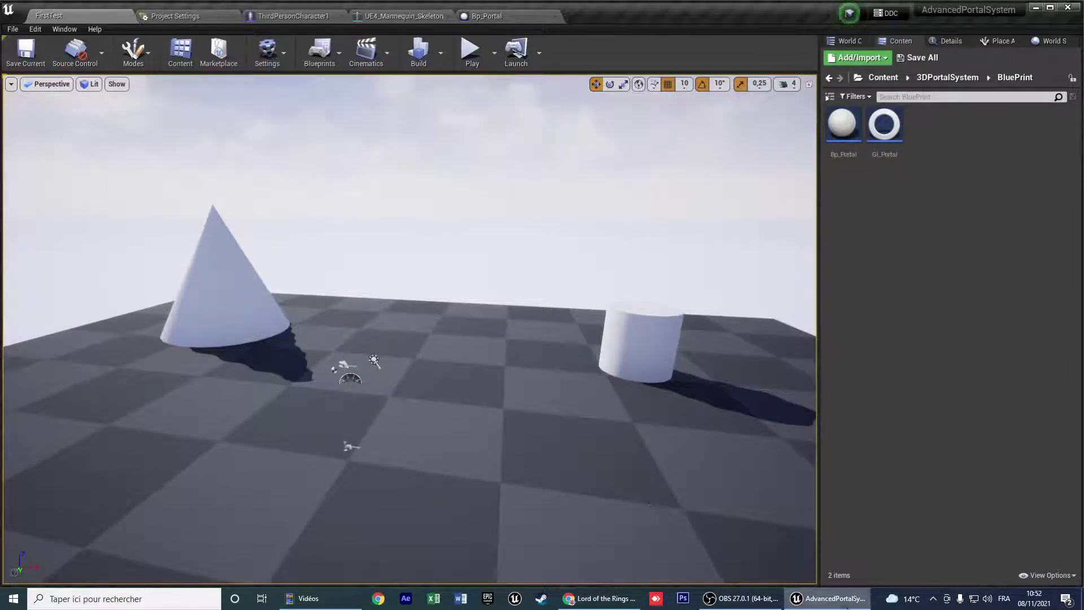
# Search the Project Settings for "input" and open the Engine Input page.
pyautogui.click(175, 17)
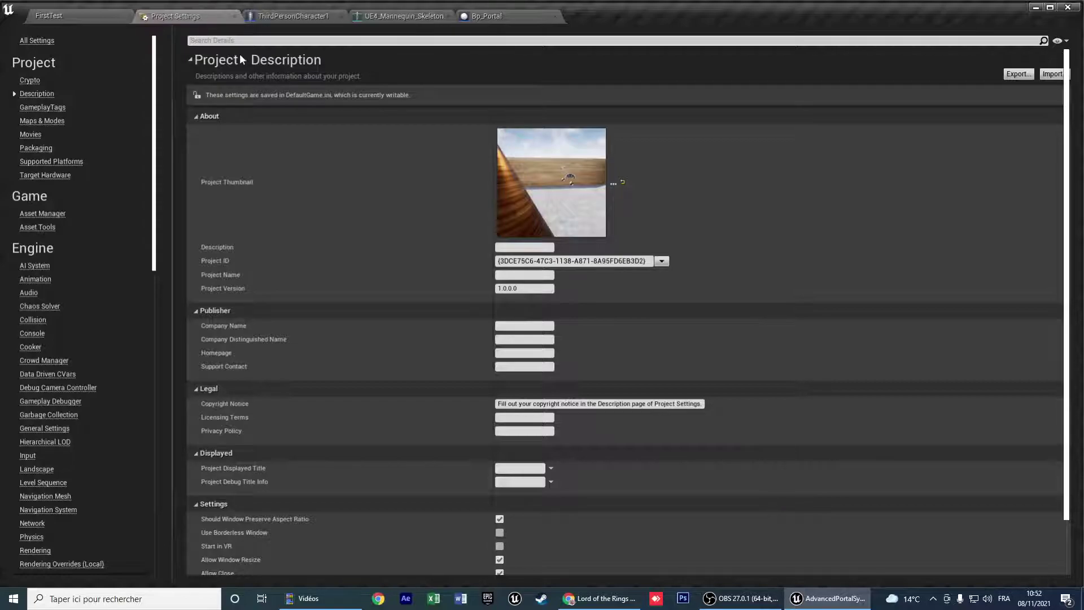
pyautogui.write('input')
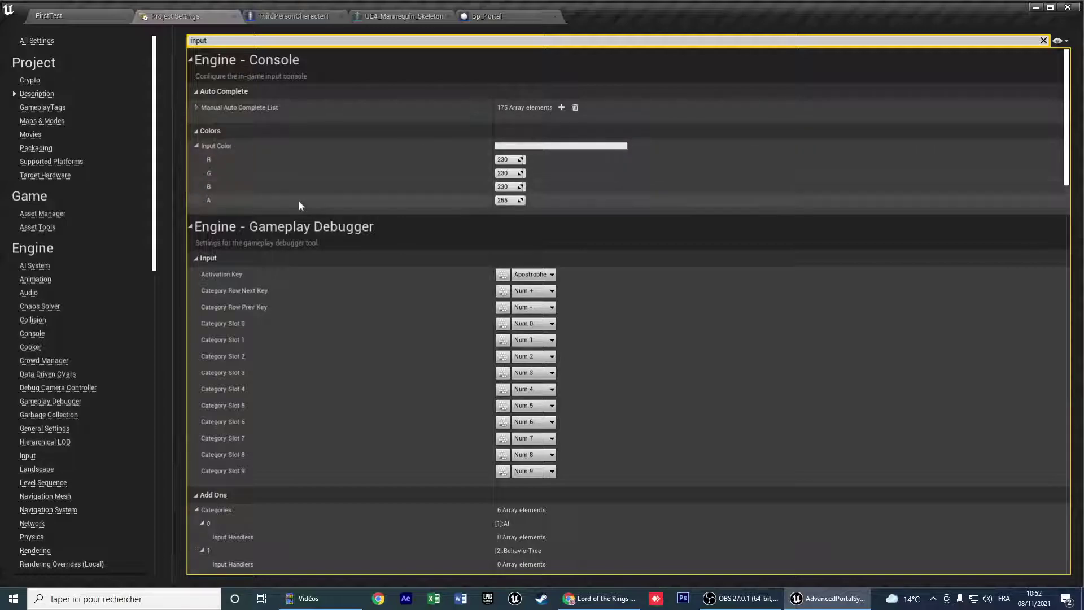
pyautogui.scroll(-5, 316, 247)
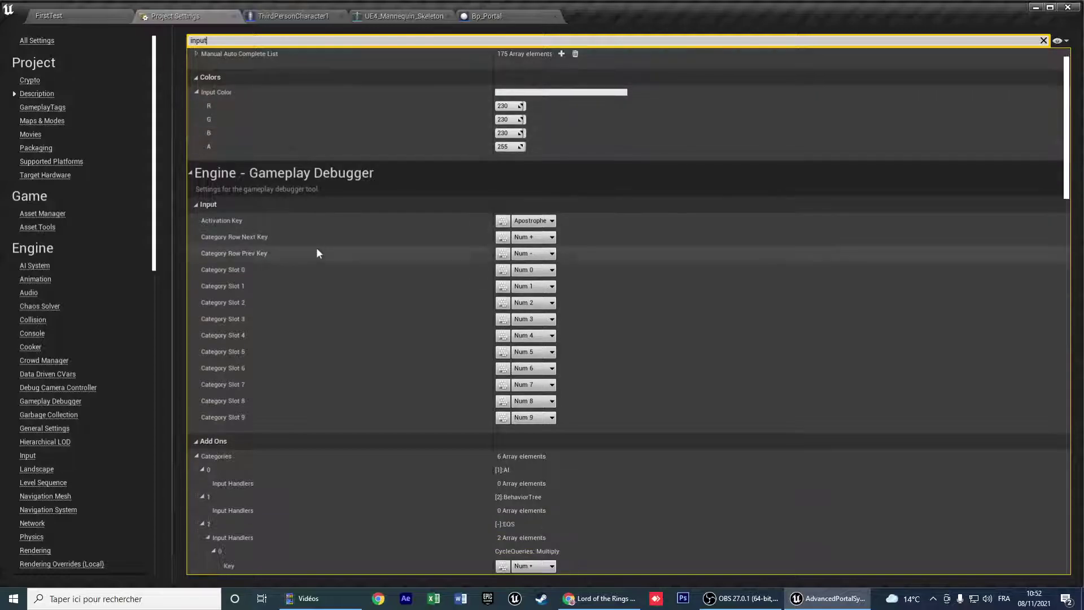
pyautogui.scroll(-6, 317, 249)
pyautogui.scroll(7, 316, 248)
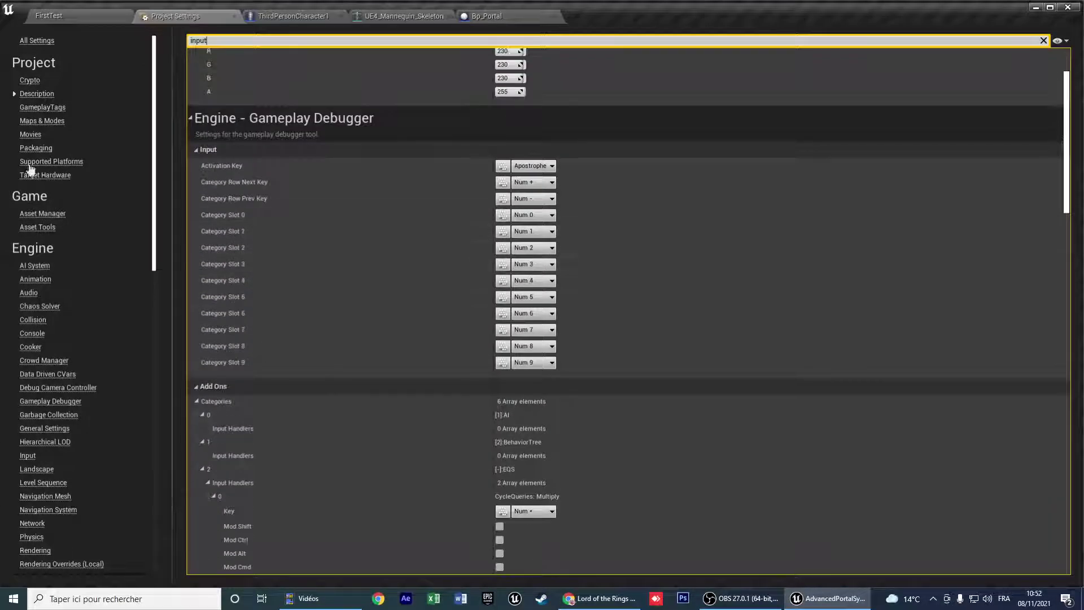
pyautogui.click(29, 455)
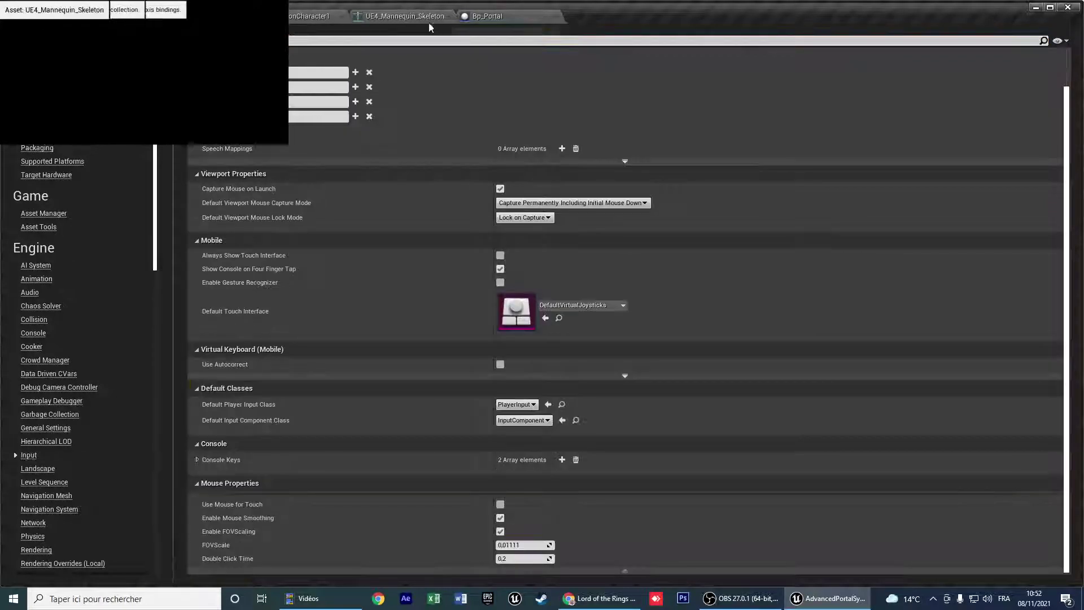
# Expand the OpenPortalLeft and OpenPortalRight action mappings to check which buttons they are bound to.
pyautogui.scroll(3, 383, 57)
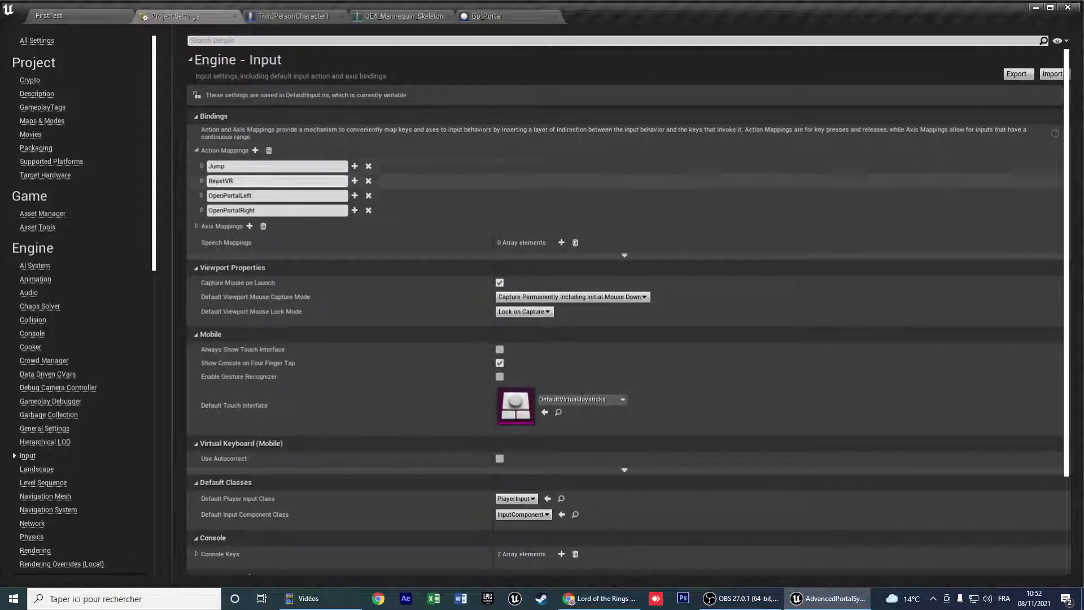
pyautogui.click(202, 195)
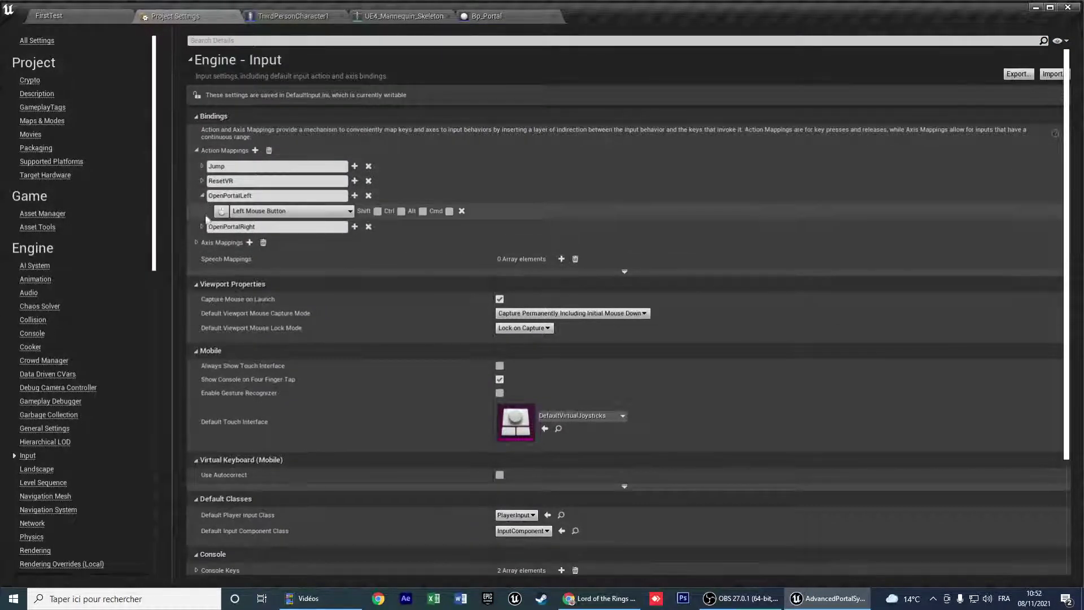
pyautogui.click(202, 227)
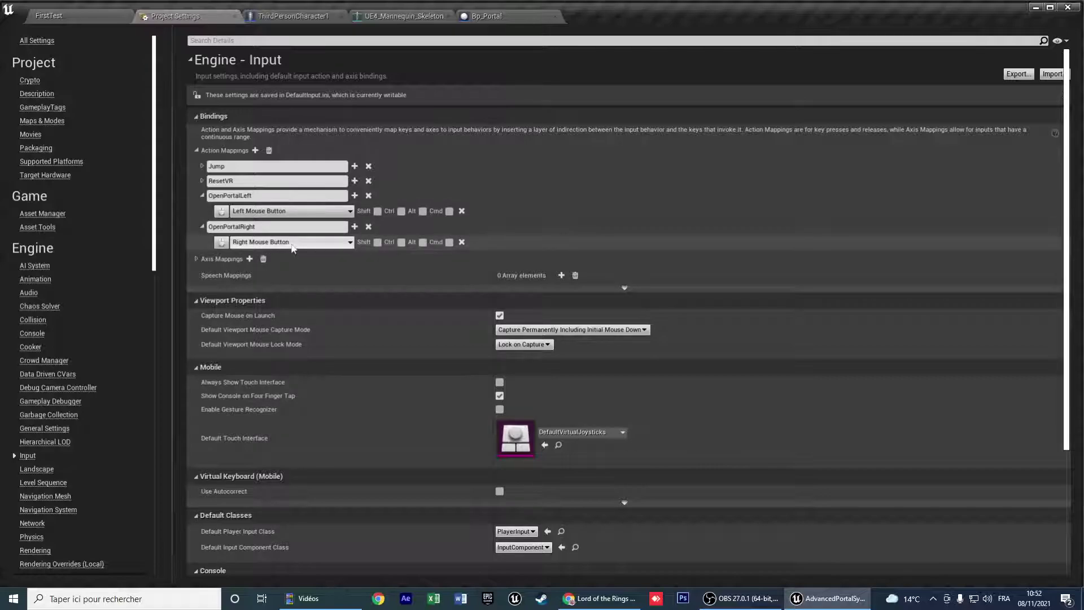
# Return to the FirstTest level and look over the checkered floor around the cone and cylinder.
pyautogui.click(80, 11)
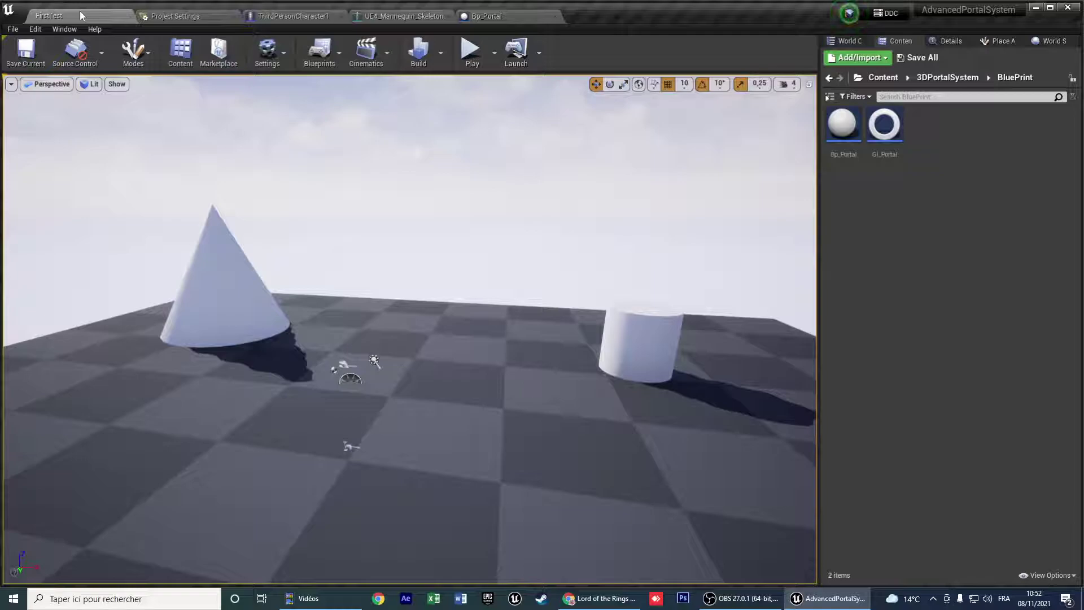
pyautogui.moveTo(508, 346)
pyautogui.mouseDown(button='right')
pyautogui.moveTo(518, 328)
pyautogui.moveTo(607, 429)
pyautogui.moveTo(607, 367)
pyautogui.moveTo(607, 406)
pyautogui.moveTo(539, 342)
pyautogui.moveTo(517, 344)
pyautogui.mouseUp(button='right')
pyautogui.press('s')
pyautogui.press('w')
pyautogui.press('s')
pyautogui.moveTo(407, 285); pyautogui.dragTo(395, 283, button='right')
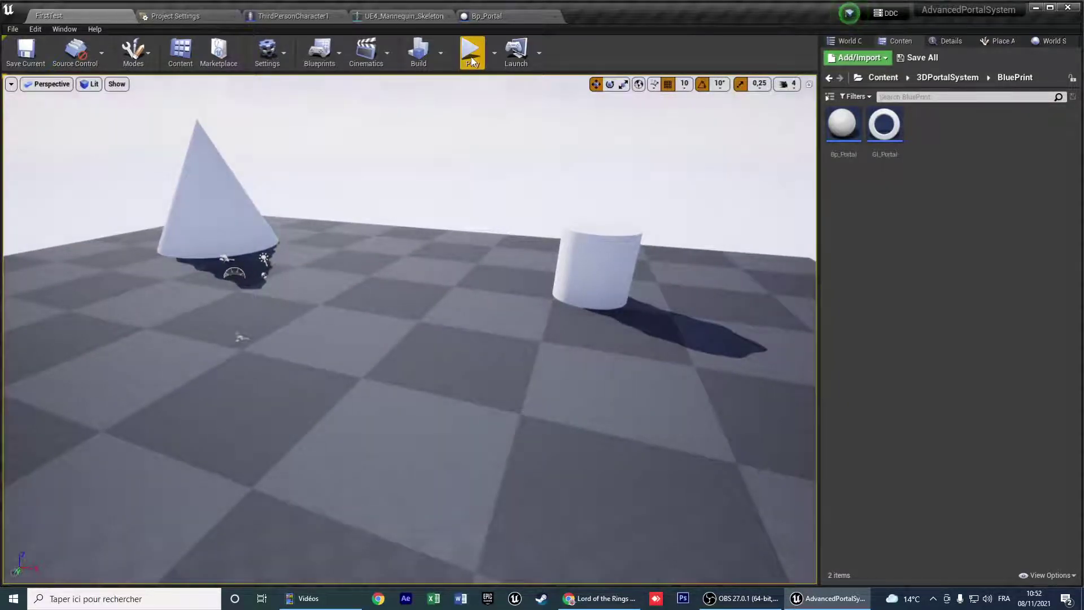
pyautogui.moveTo(443, 379); pyautogui.dragTo(282, 421, button='right')
pyautogui.press('w')
pyautogui.press('s')
pyautogui.press('w')
pyautogui.moveTo(462, 76); pyautogui.dragTo(462, 77, button='right')
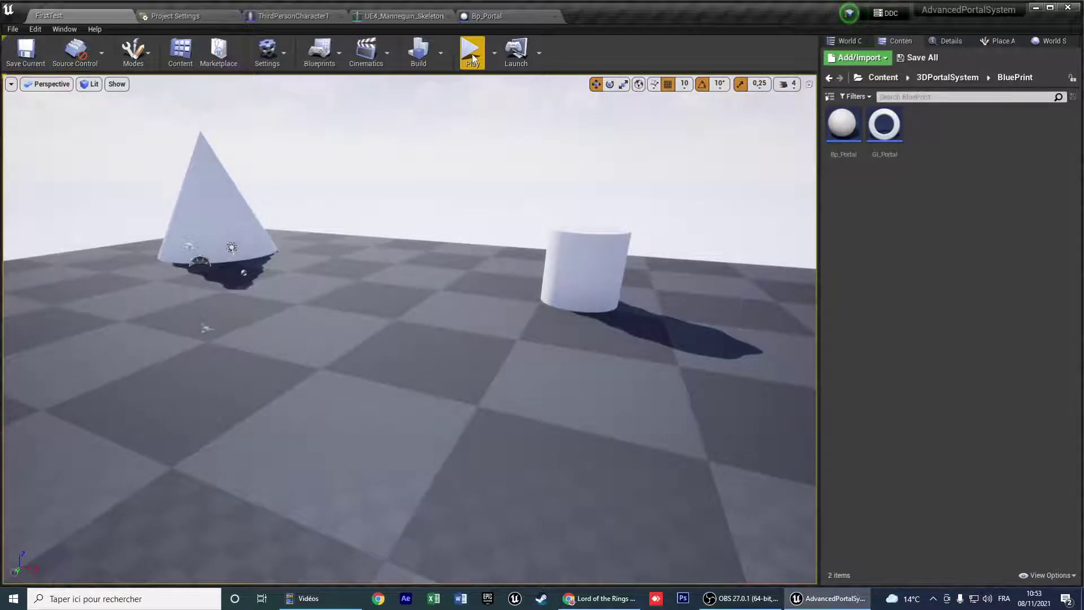
# Play-test the level by opening portals on the cube and the cylinder and running the character through them.
pyautogui.click(472, 58)
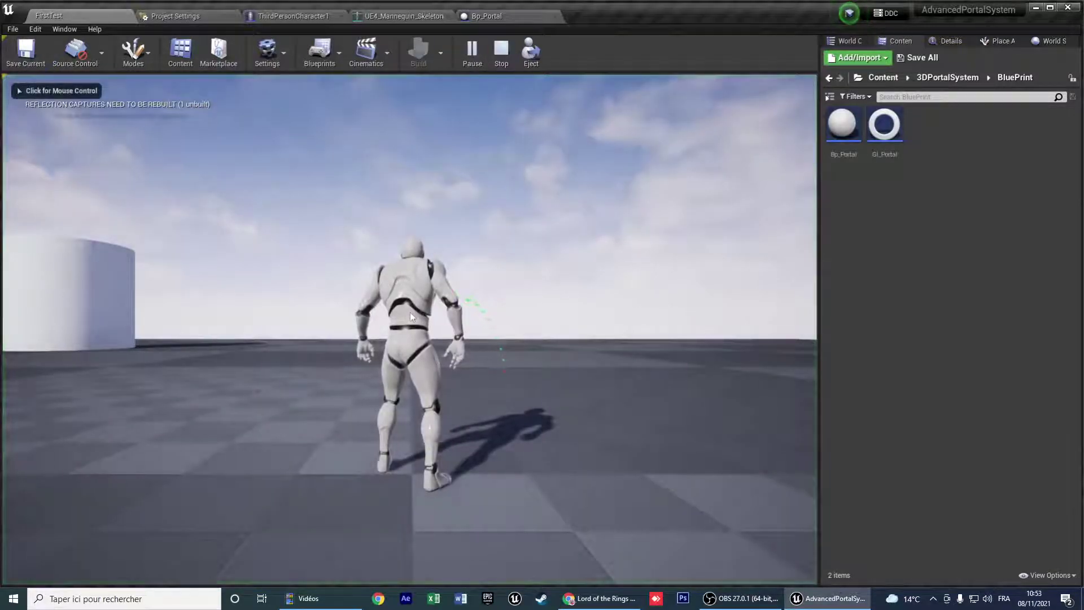
pyautogui.hotkey('alt', 'shift')
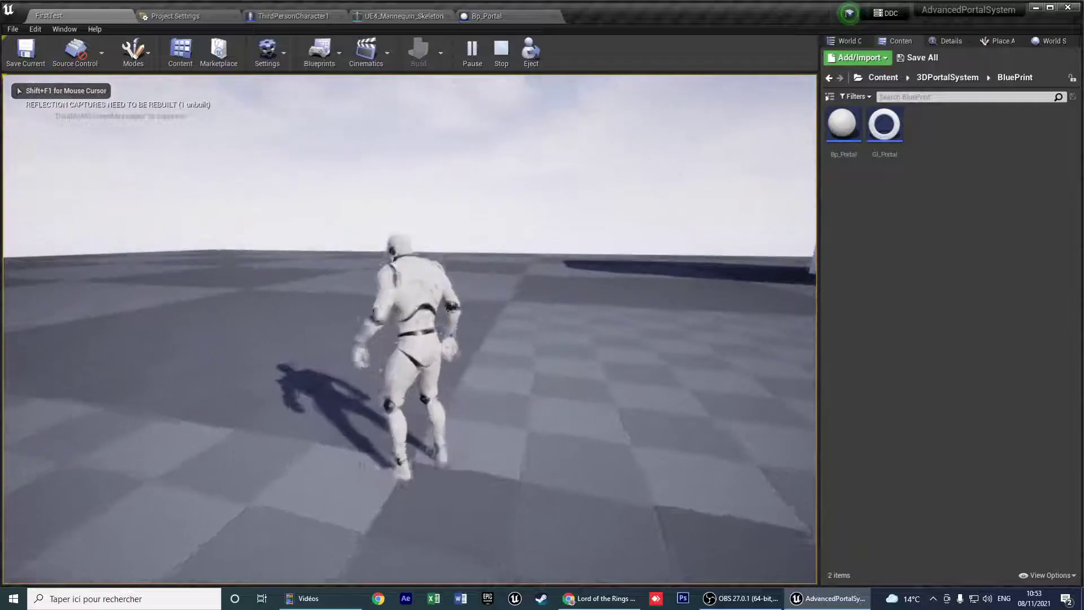
pyautogui.press('w')
pyautogui.press('w')
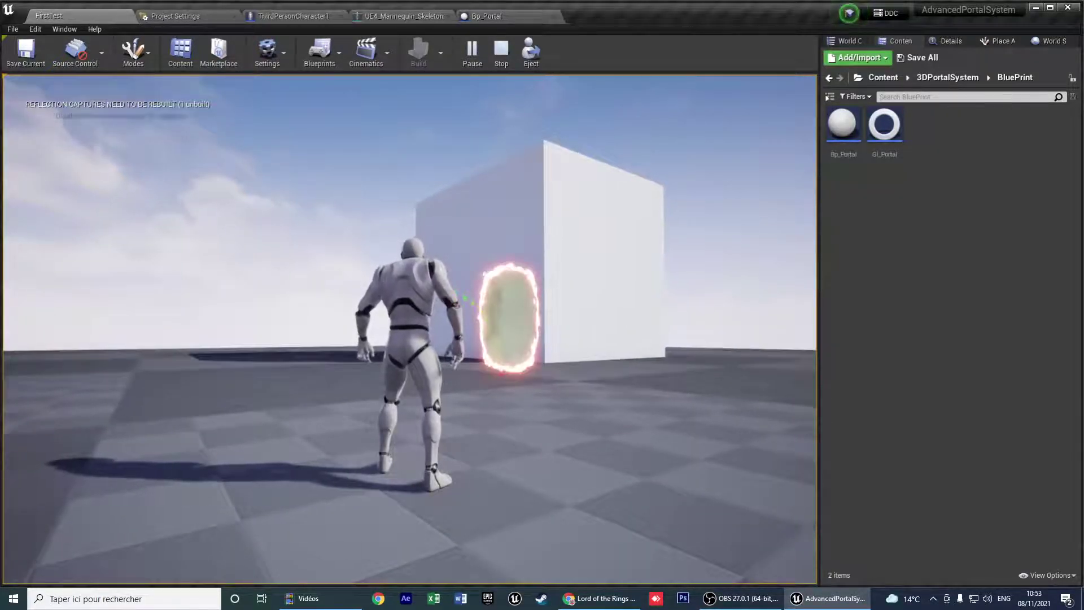
pyautogui.press('w')
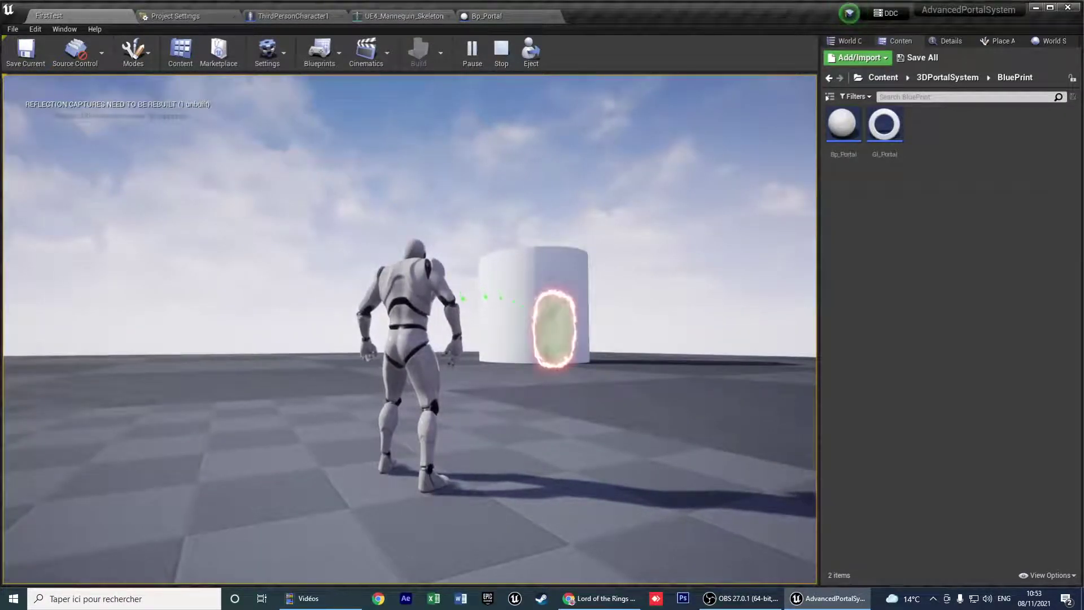
pyautogui.press('w')
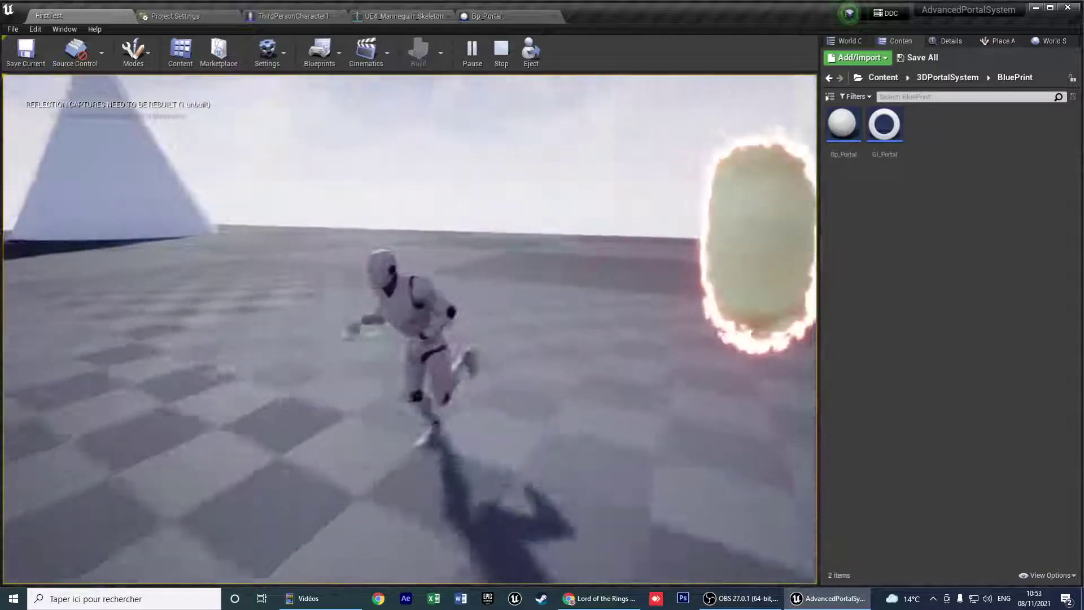
pyautogui.press('w')
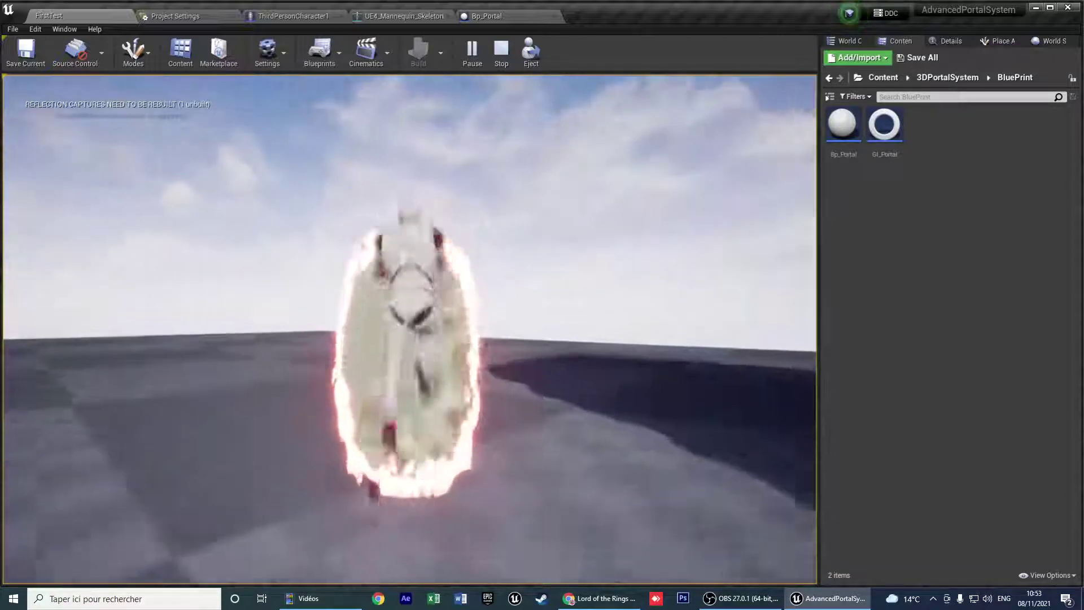
pyautogui.press('Escape')
# Try placing a Bp_Portal actor on top of the cube and delete it again.
pyautogui.moveTo(799, 264); pyautogui.dragTo(734, 248, button='right')
pyautogui.press('w')
pyautogui.press('s')
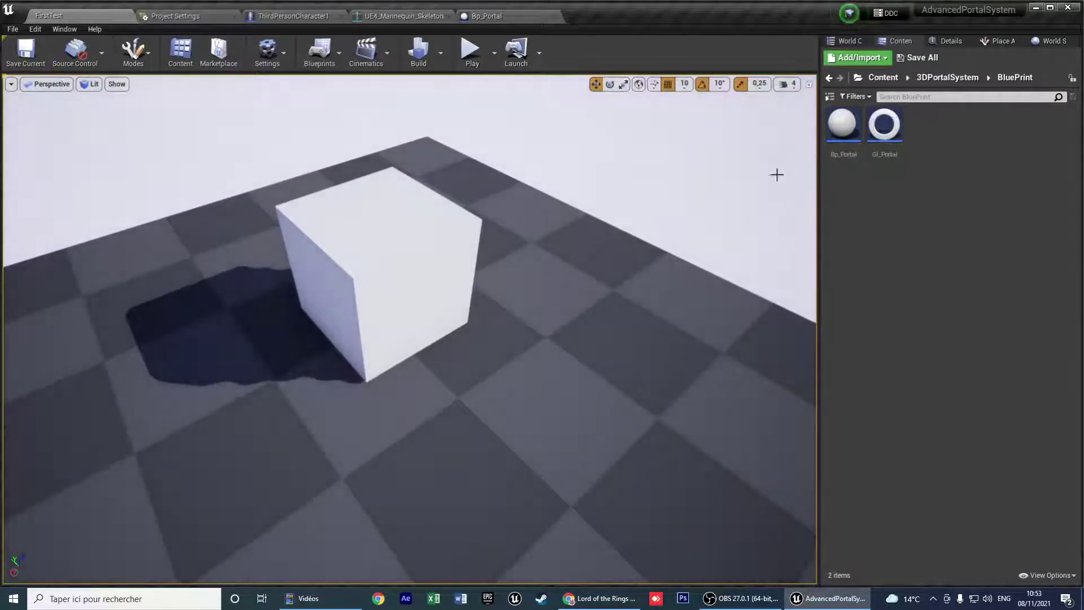
pyautogui.moveTo(851, 140); pyautogui.dragTo(775, 151)
pyautogui.moveTo(382, 213); pyautogui.dragTo(336, 156)
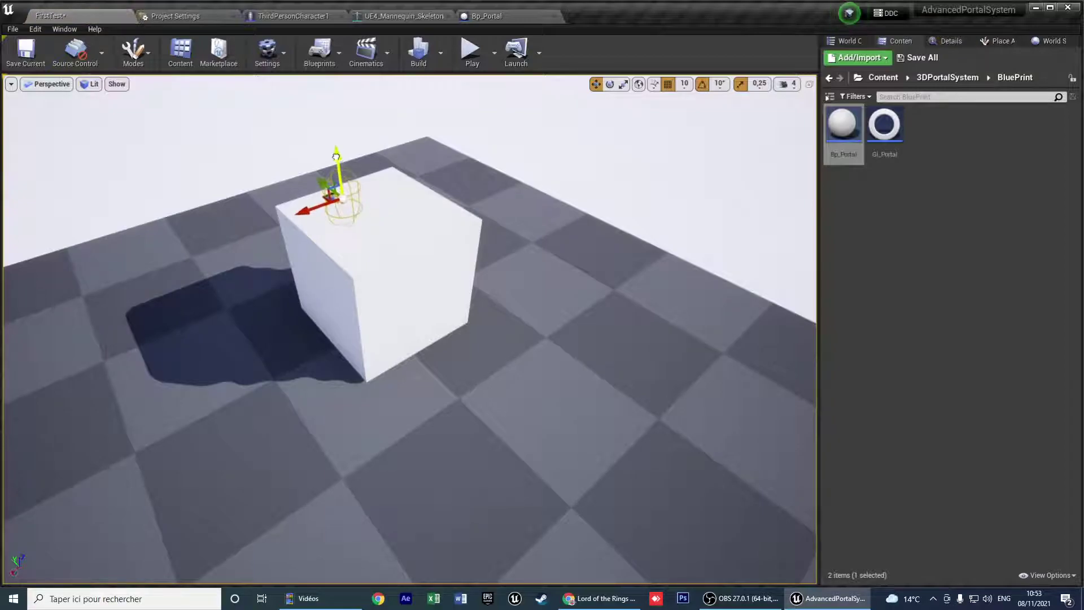
pyautogui.moveTo(379, 194); pyautogui.dragTo(455, 269, button='right')
pyautogui.press('w')
pyautogui.press('s')
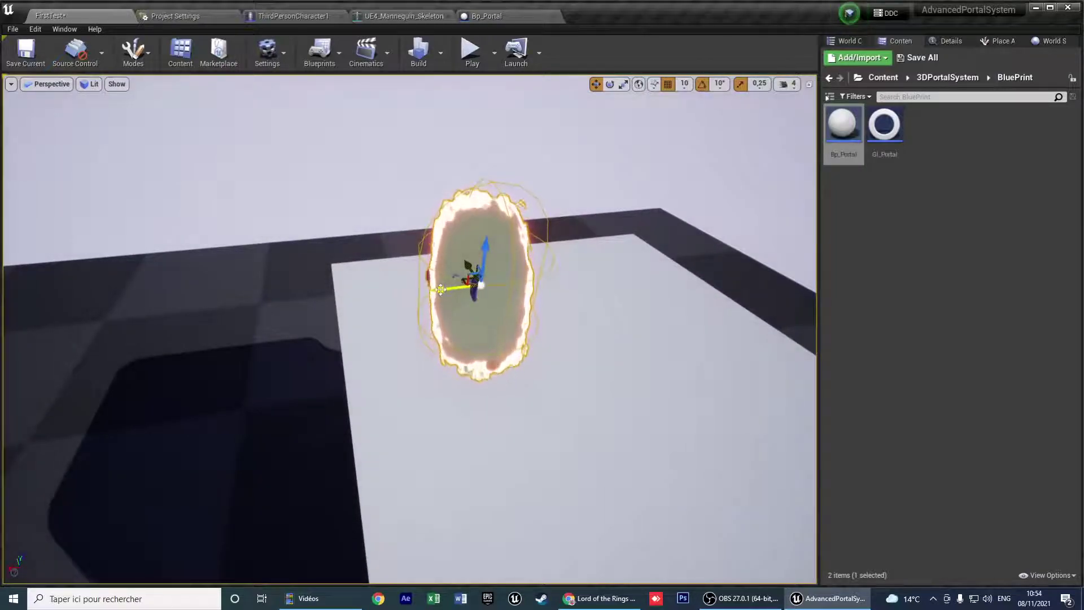
pyautogui.press('Delete')
# Place a Bp_Portal actor on the floor beside the cube's vertical face.
pyautogui.moveTo(486, 281); pyautogui.dragTo(693, 204, button='right')
pyautogui.press('s')
pyautogui.moveTo(843, 125); pyautogui.dragTo(793, 177)
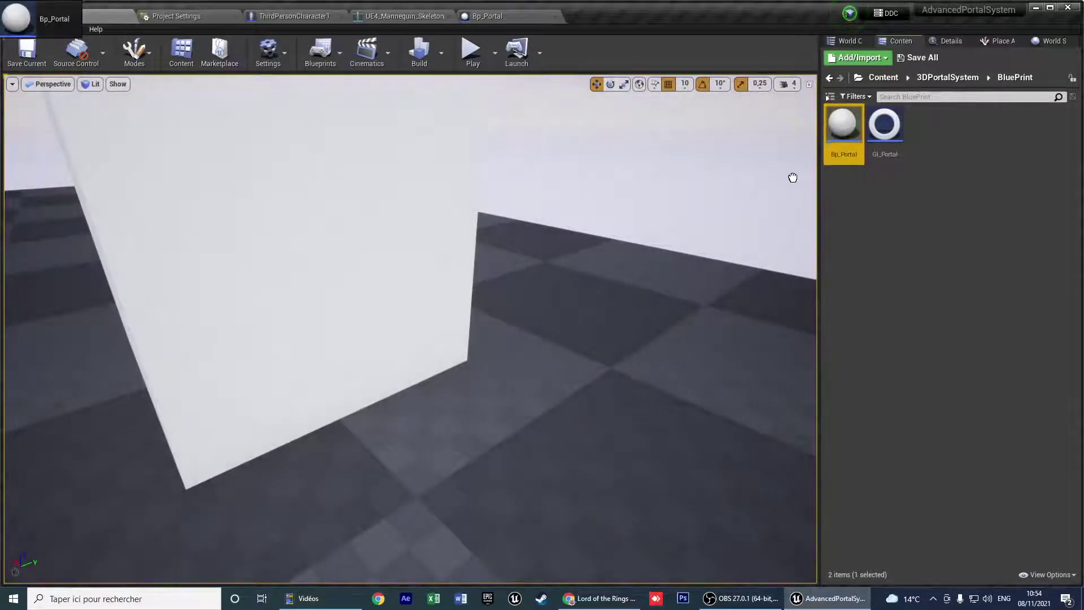
pyautogui.moveTo(516, 381); pyautogui.dragTo(407, 406)
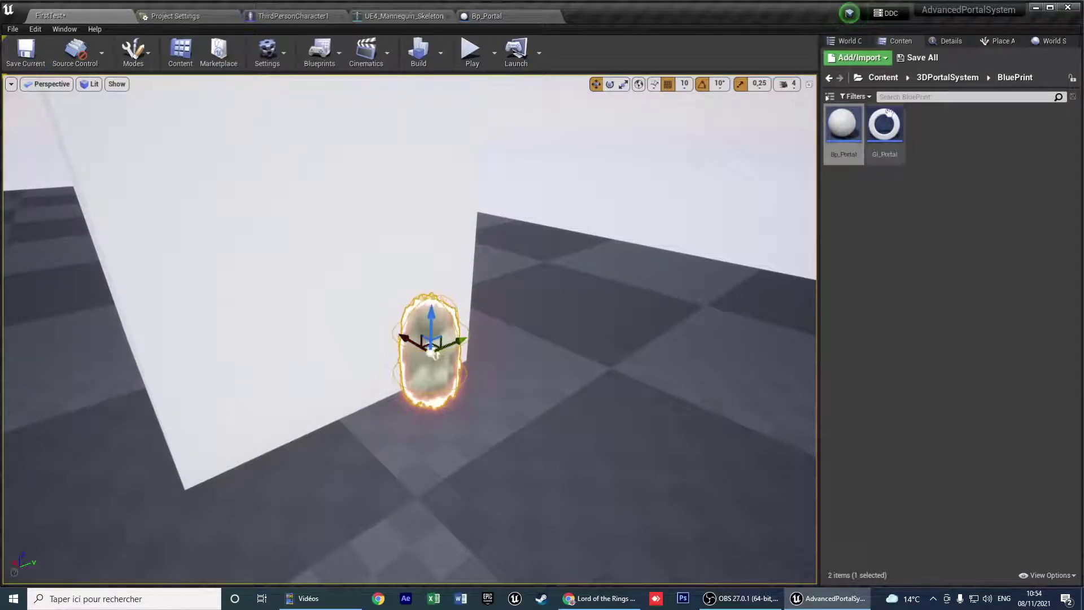
# Create a static texture from the CRT_Map render target in the 3DPortalSystem Materials folder.
pyautogui.click(957, 78)
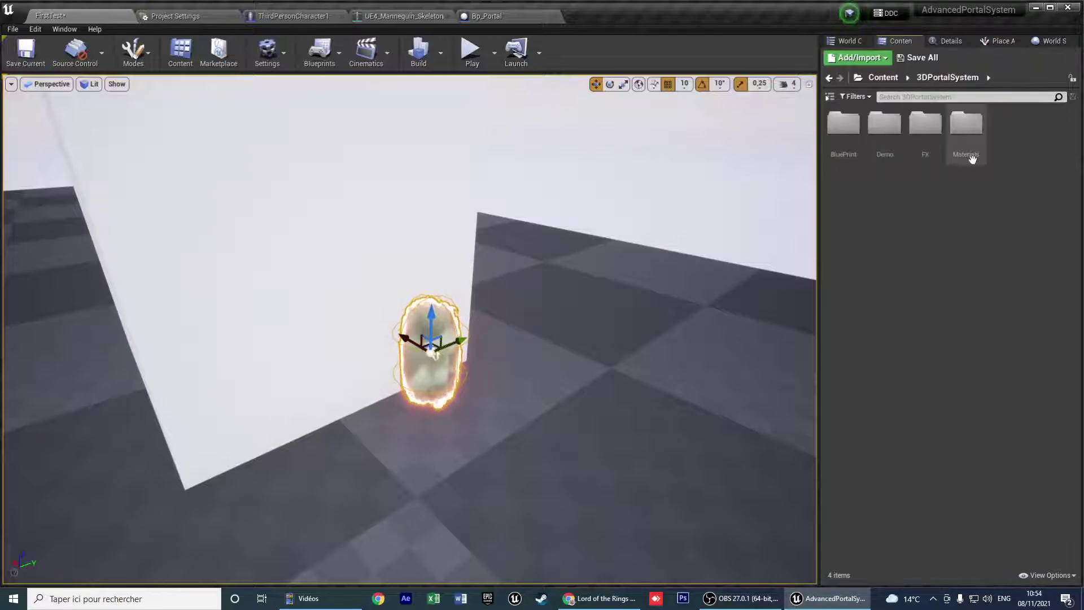
pyautogui.moveTo(637, 302); pyautogui.dragTo(565, 227, button='right')
pyautogui.press('s')
pyautogui.press('w')
pyautogui.moveTo(409, 330); pyautogui.dragTo(409, 418, button='right')
pyautogui.doubleClick(966, 138)
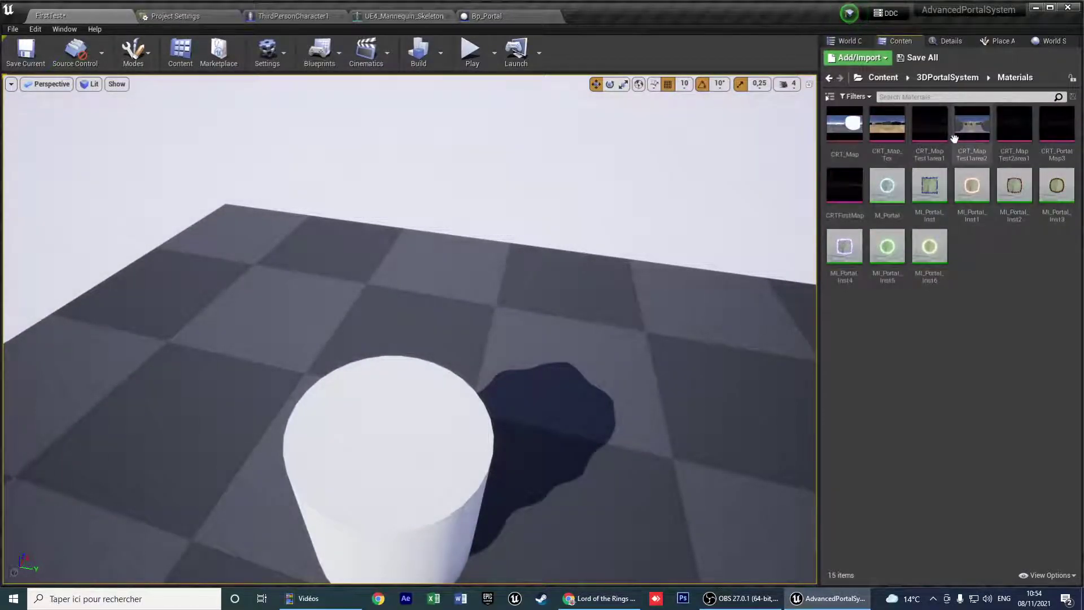
pyautogui.click(852, 130)
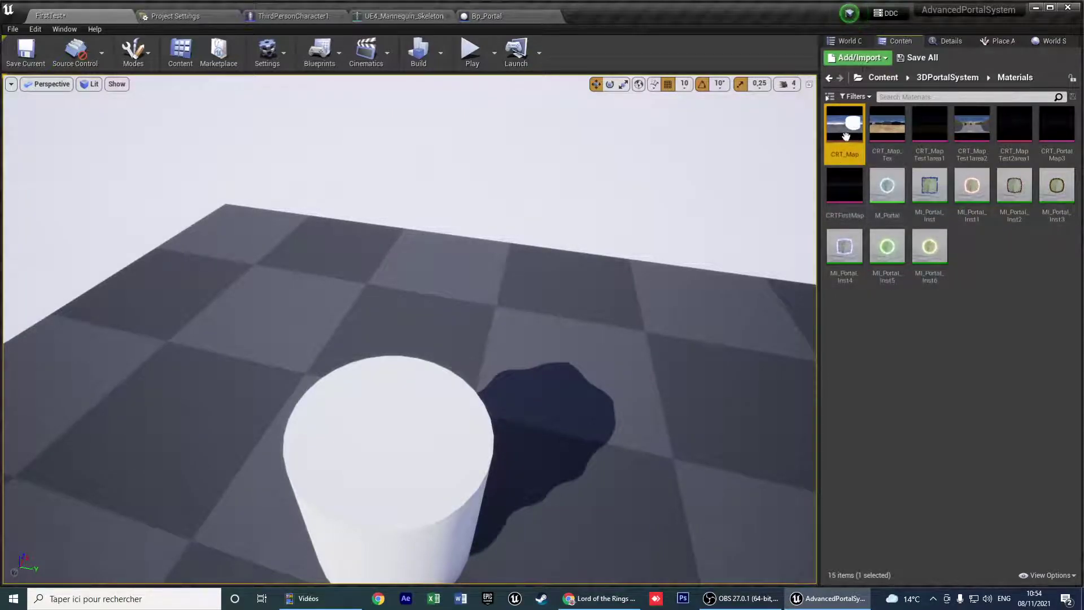
pyautogui.doubleClick(846, 136)
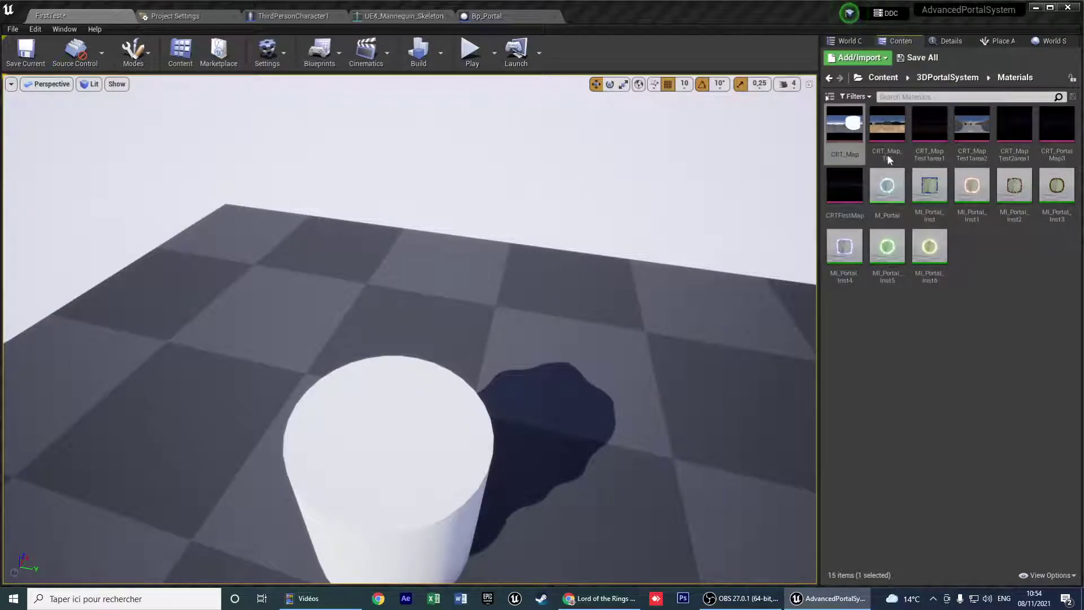
pyautogui.click(906, 177)
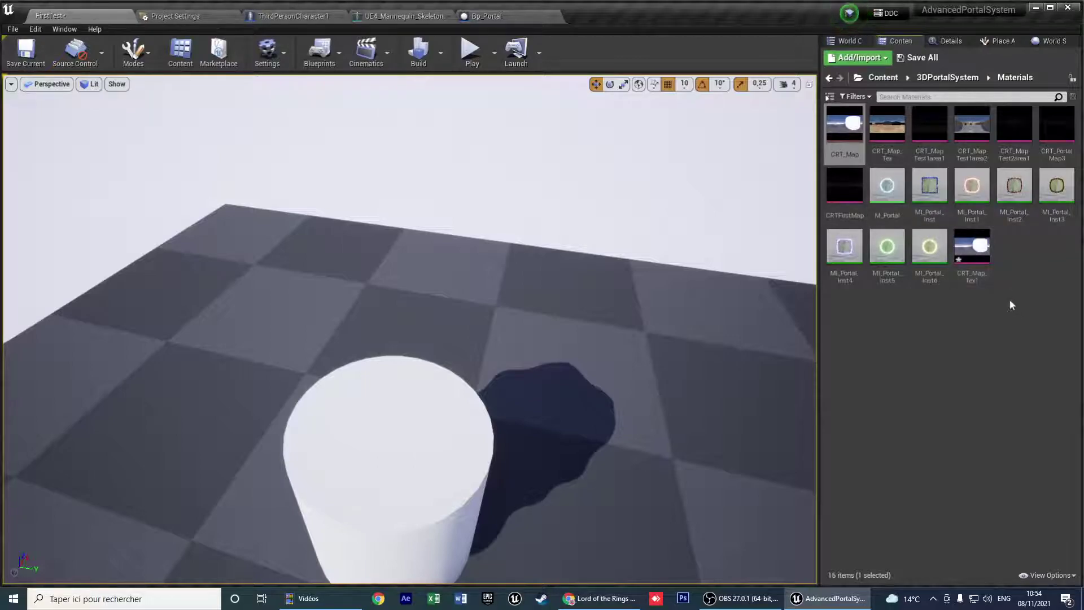
pyautogui.click(972, 251)
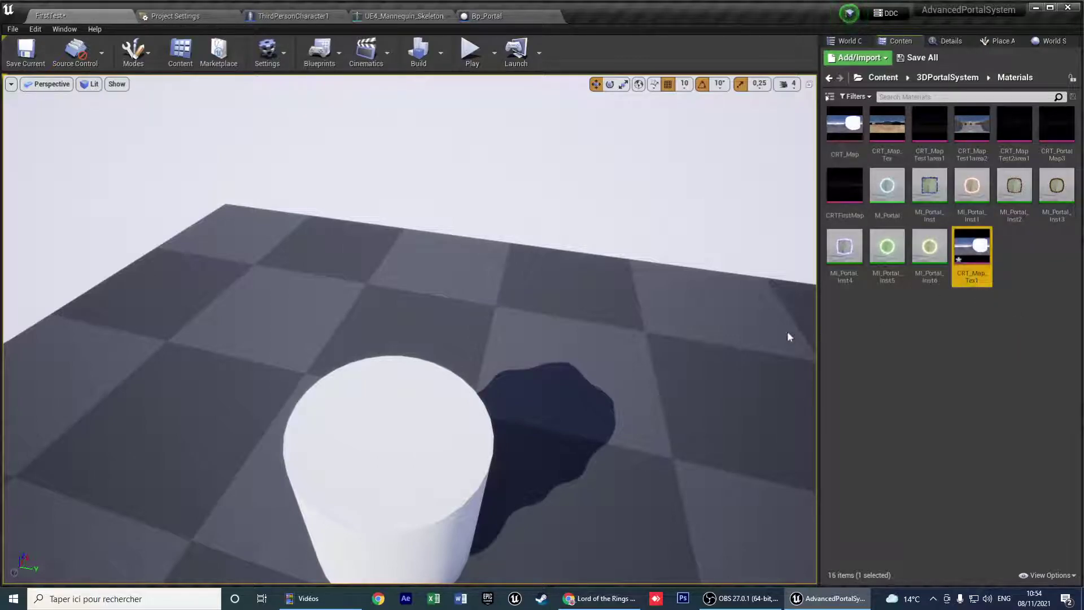
# Place another Bp_Portal actor from the BluePrint folder on the floor beside the cylinder and adjust its position.
pyautogui.click(946, 78)
pyautogui.doubleClick(884, 123)
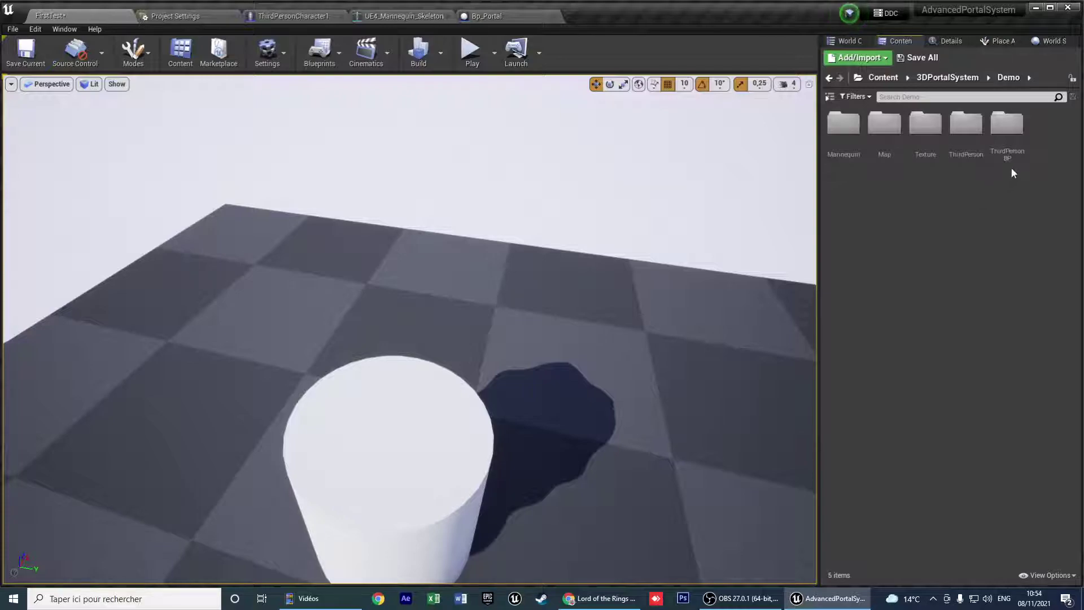
pyautogui.click(850, 148)
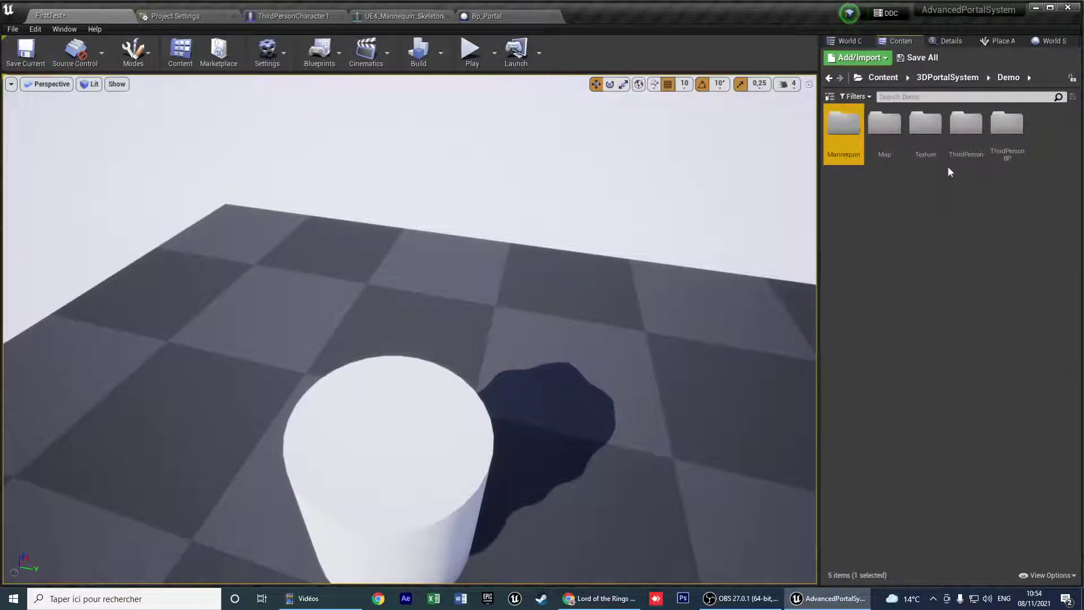
pyautogui.click(948, 78)
pyautogui.doubleClick(854, 135)
pyautogui.moveTo(851, 143); pyautogui.dragTo(602, 307)
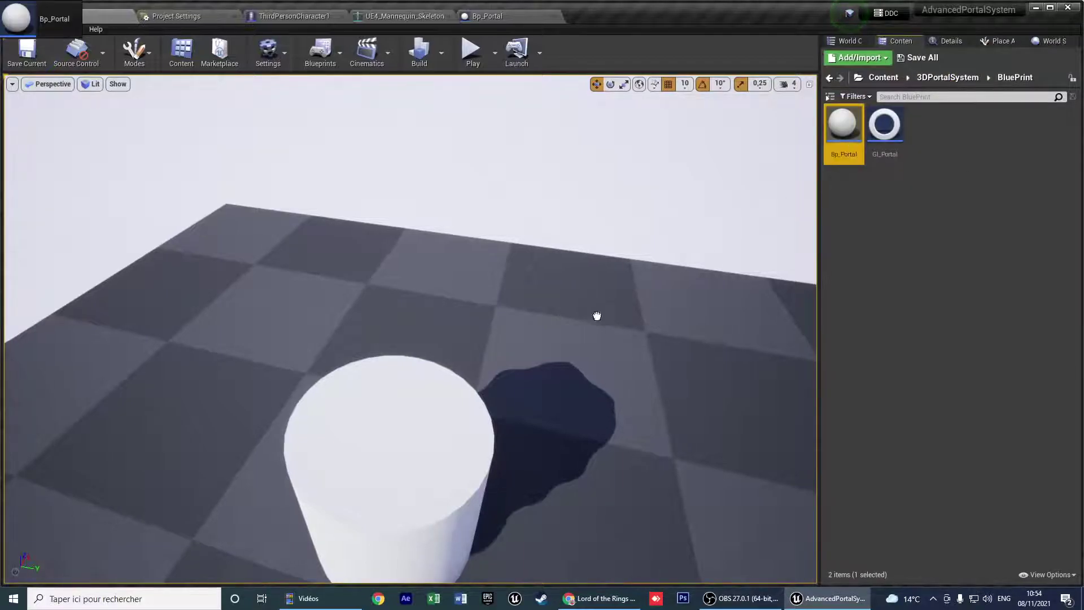
pyautogui.moveTo(248, 430); pyautogui.dragTo(263, 367)
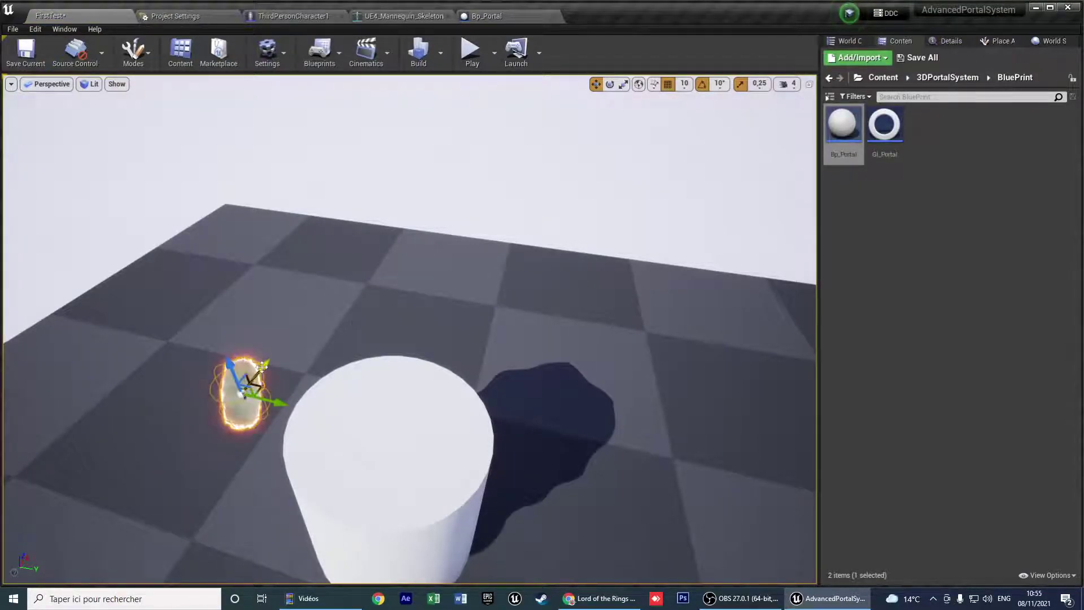
# Create a second static texture from CRT_Map, using the view captured by the portal beside the cylinder.
pyautogui.click(883, 78)
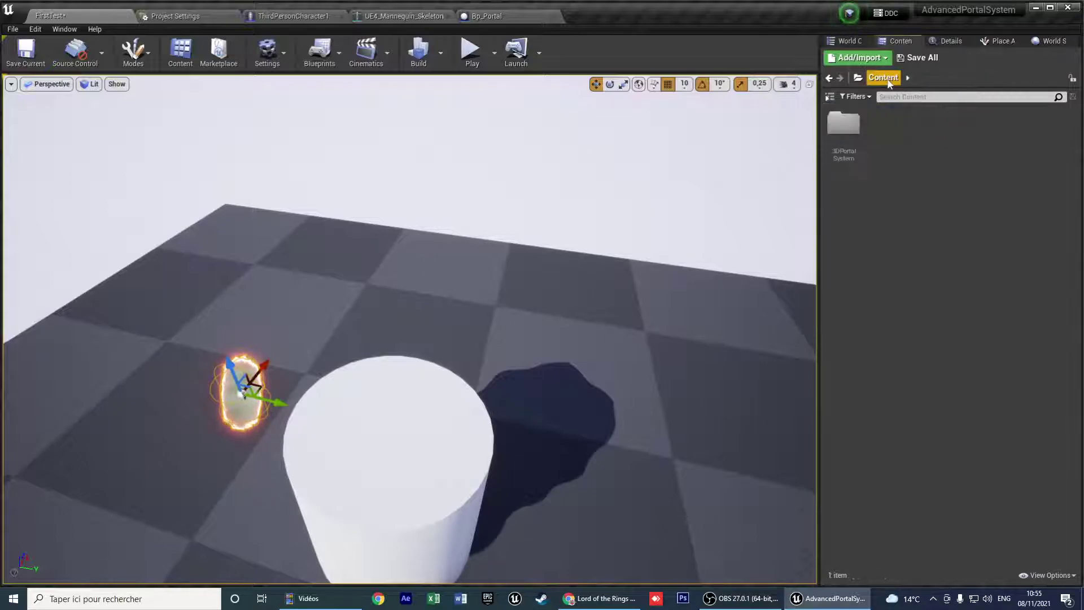
pyautogui.doubleClick(850, 122)
pyautogui.doubleClick(966, 123)
pyautogui.click(851, 132)
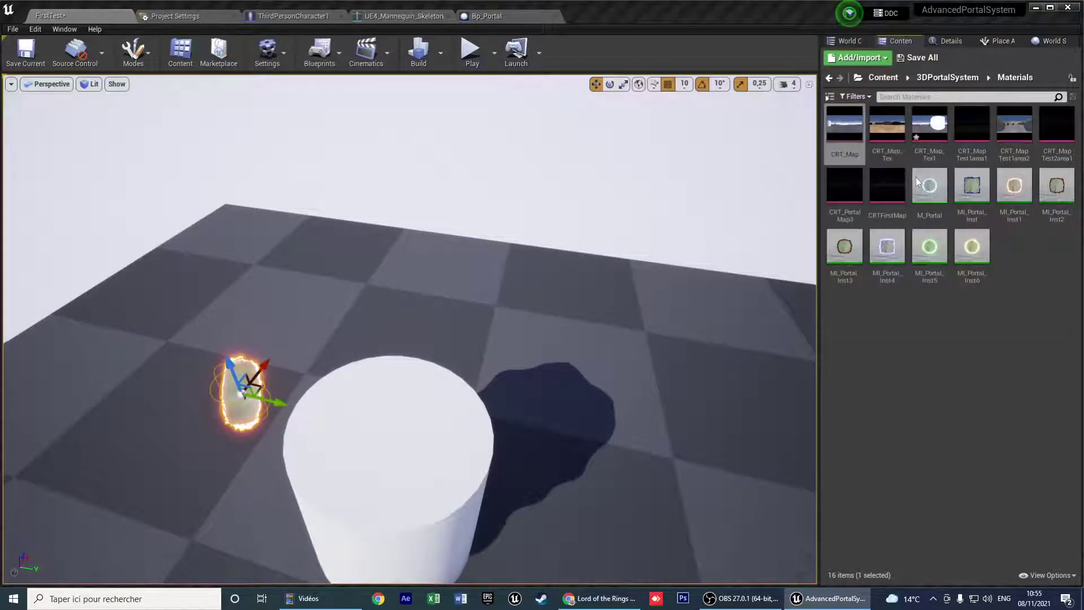
pyautogui.click(1009, 315)
pyautogui.click(1008, 259)
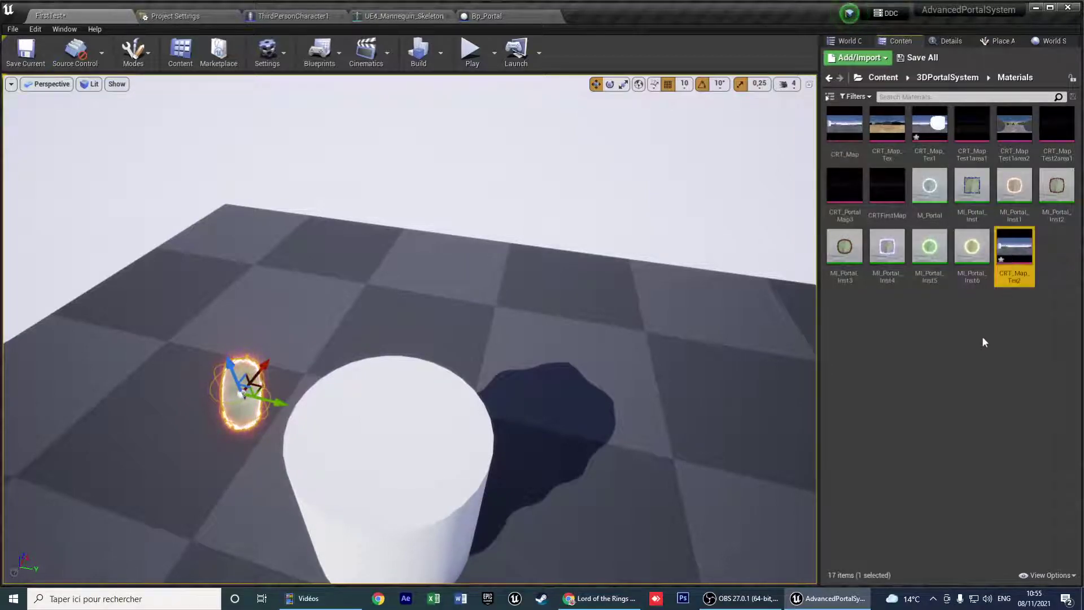
# Assign the static texture CRT_Map_Tex1 as the Map of the portal beside the cylinder.
pyautogui.click(397, 399)
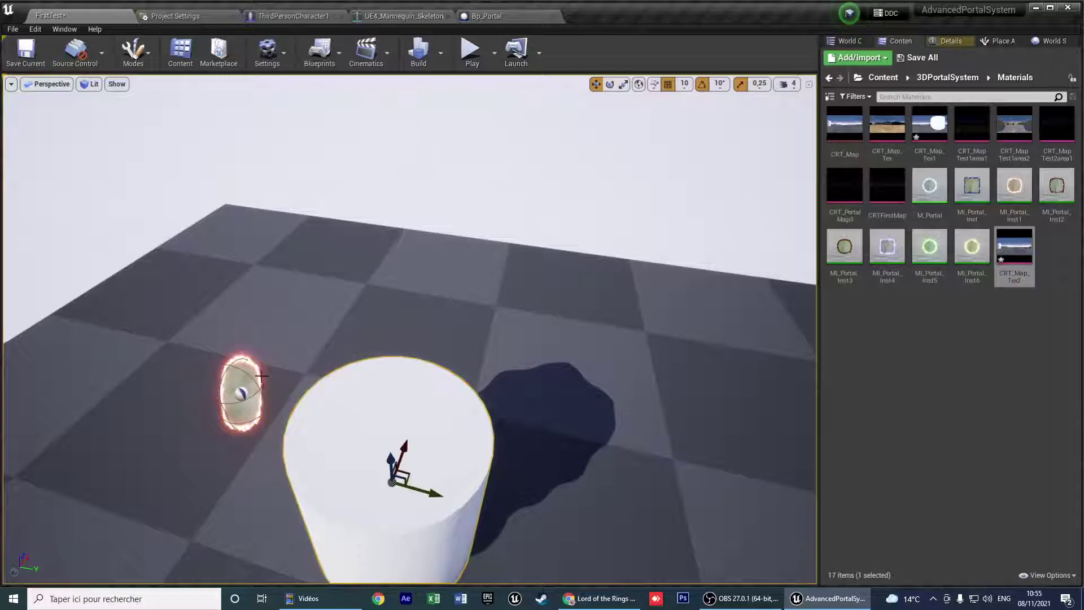
pyautogui.click(243, 387)
pyautogui.moveTo(329, 388)
pyautogui.mouseDown(button='right')
pyautogui.moveTo(208, 395)
pyautogui.moveTo(316, 379)
pyautogui.mouseUp(button='right')
pyautogui.press('s')
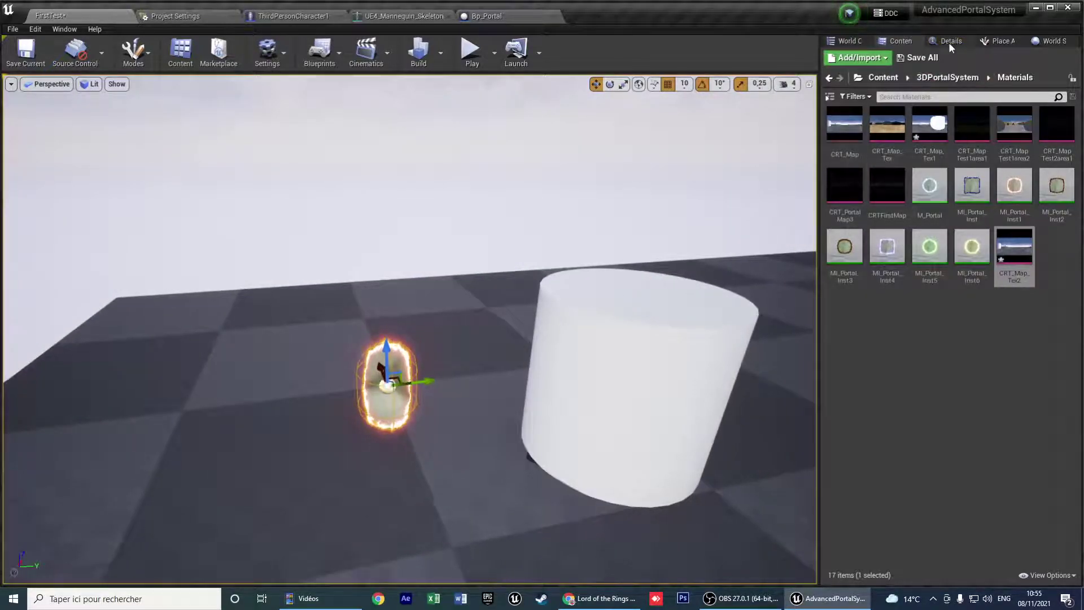
pyautogui.click(950, 42)
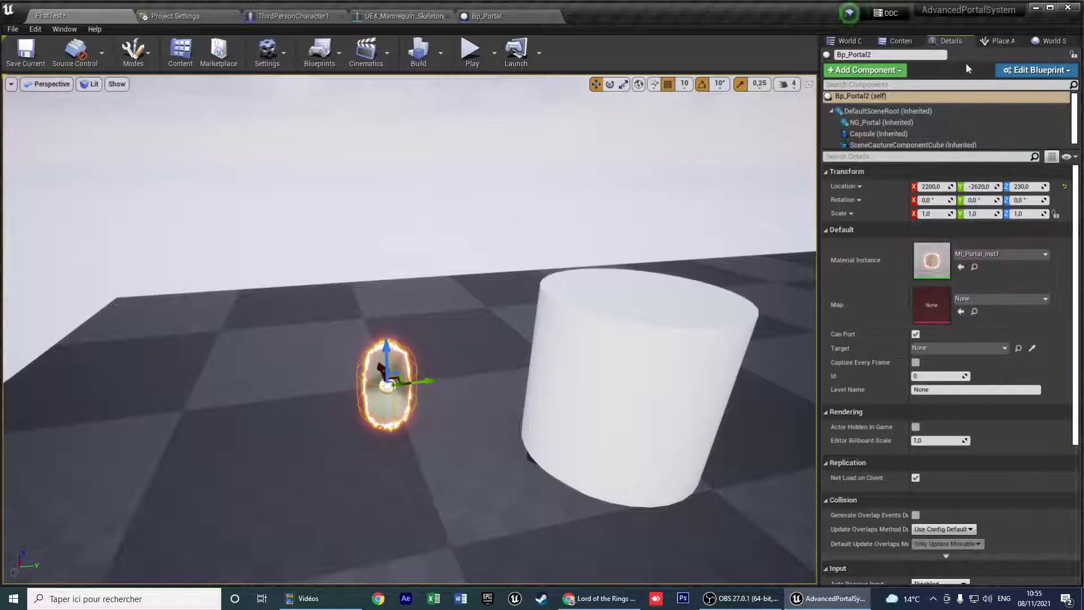
pyautogui.click(901, 43)
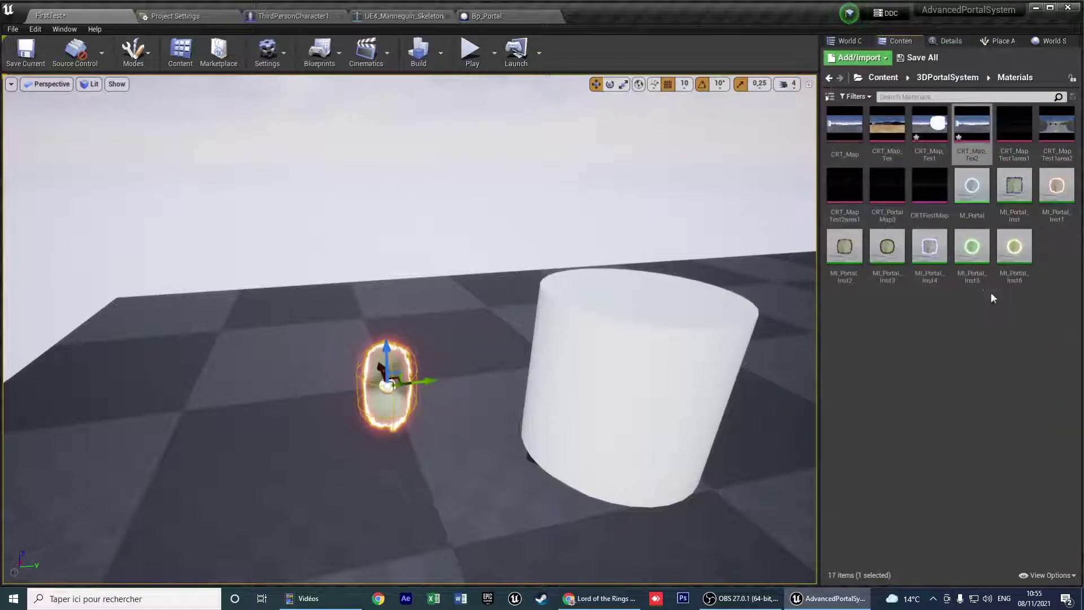
pyautogui.click(928, 151)
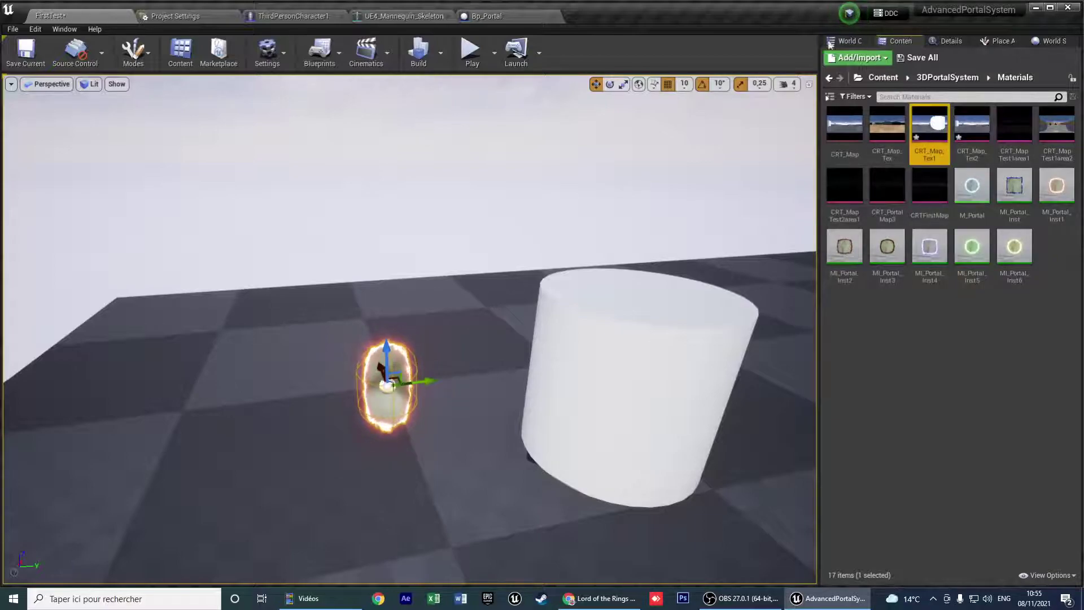
pyautogui.click(966, 43)
pyautogui.click(961, 312)
# Set the cylinder portal's Target to the Bp_Portal actor beside the cube and its Level Name to FirstTest.
pyautogui.moveTo(677, 333)
pyautogui.mouseDown(button='right')
pyautogui.moveTo(796, 221)
pyautogui.moveTo(666, 333)
pyautogui.moveTo(678, 333)
pyautogui.mouseUp(button='right')
pyautogui.press('w')
pyautogui.press('s')
pyautogui.moveTo(396, 341); pyautogui.dragTo(397, 342, button='right')
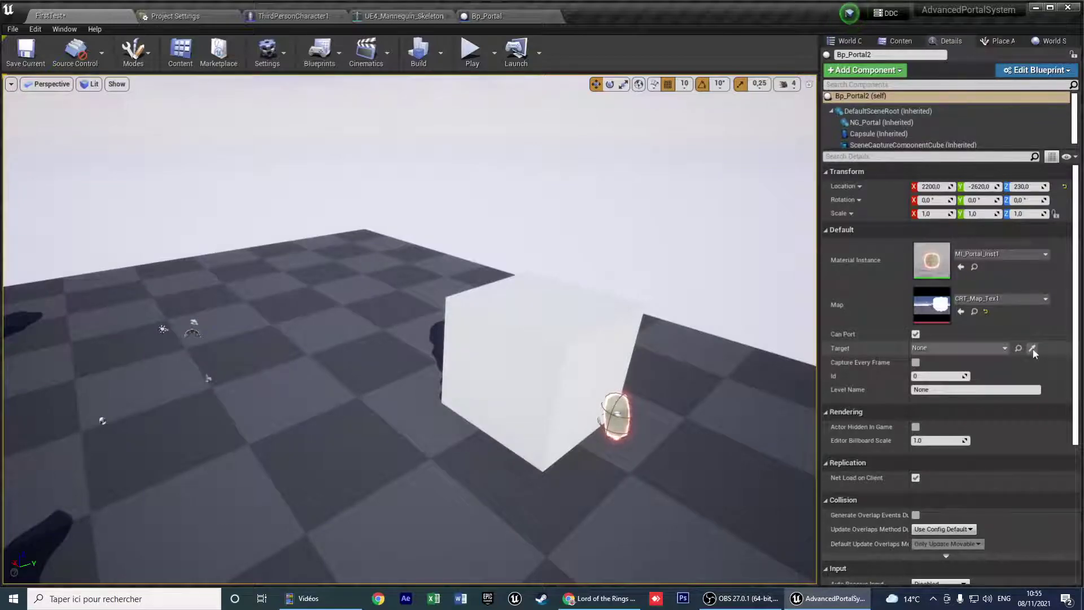
pyautogui.click(1032, 349)
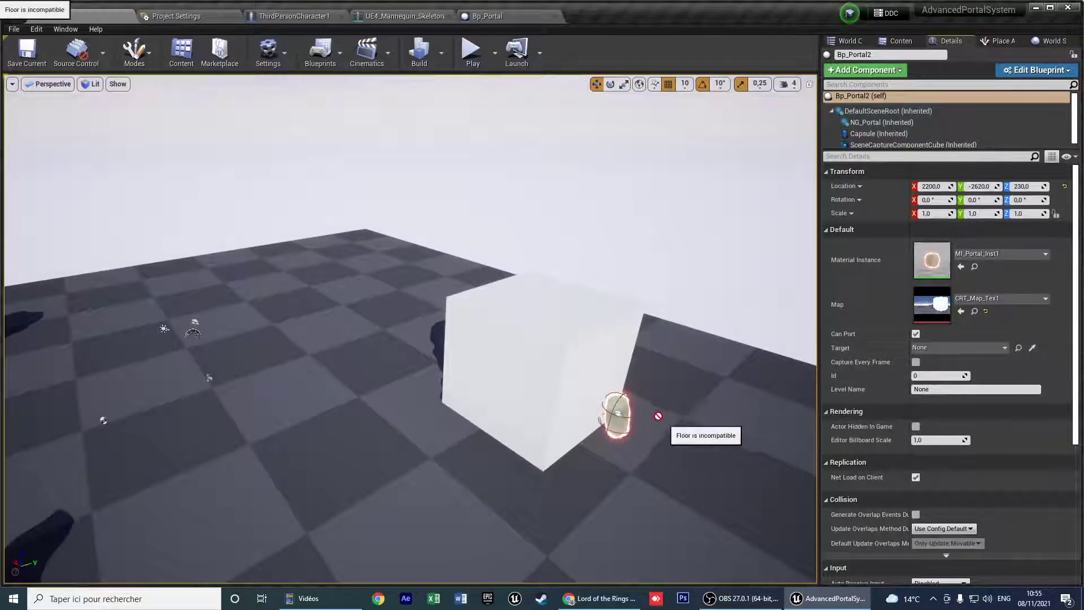
pyautogui.click(621, 408)
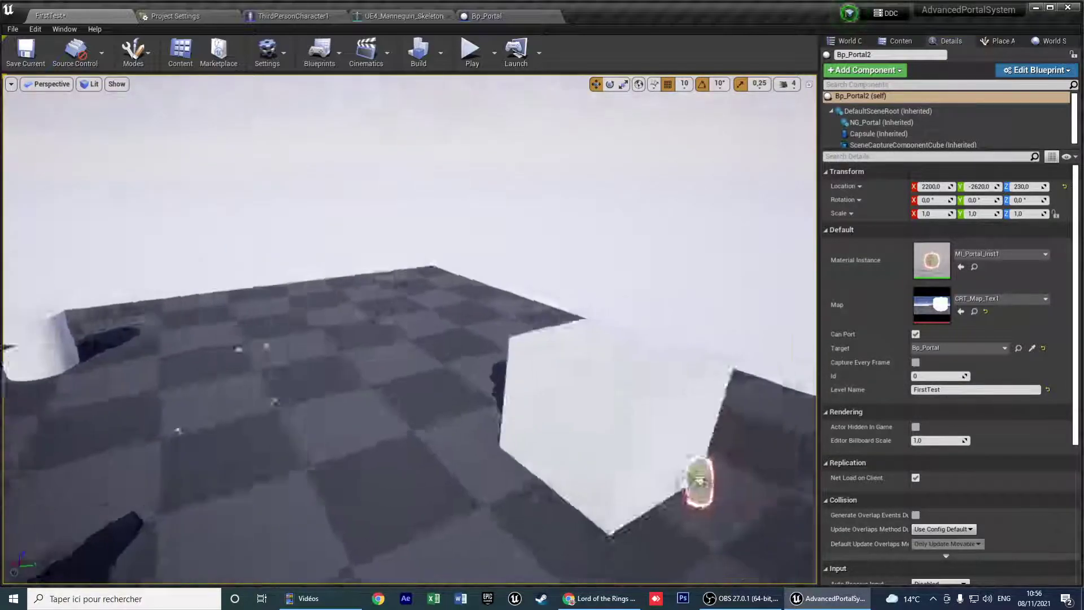
# Assign the static texture CRT_Map_Tex2 as the Map of the portal beside the cube.
pyautogui.moveTo(469, 477); pyautogui.dragTo(573, 531, button='right')
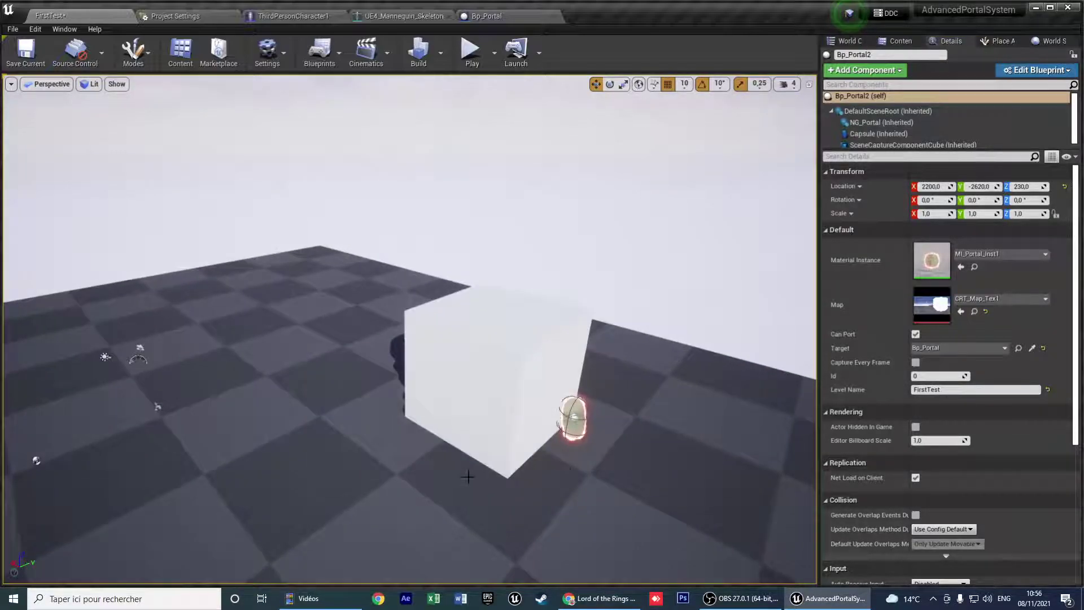
pyautogui.click(580, 418)
pyautogui.moveTo(579, 410); pyautogui.dragTo(717, 446, button='right')
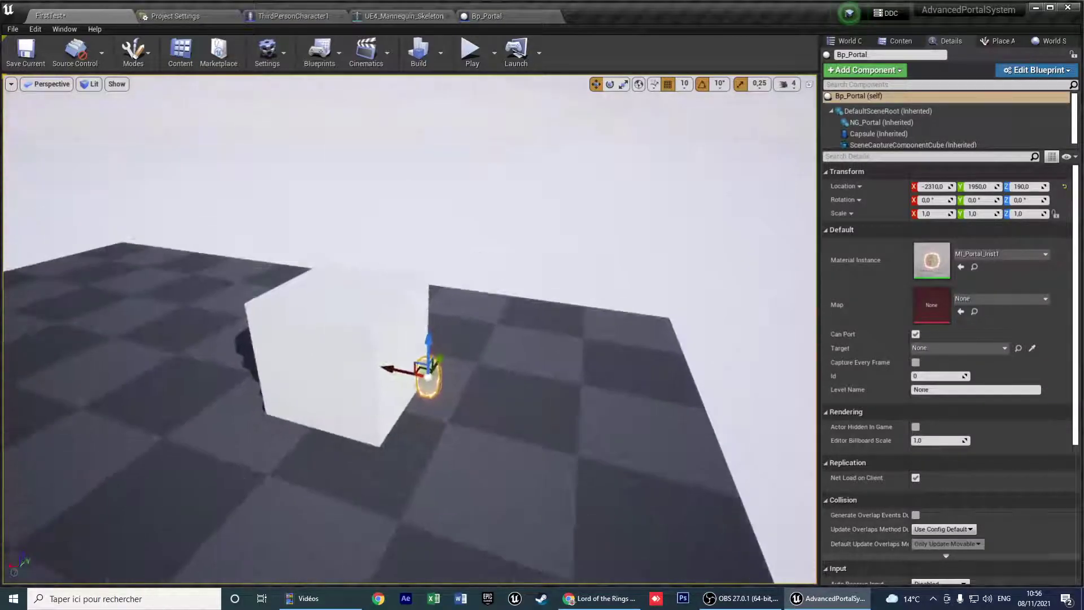
pyautogui.scroll(1, 440, 388)
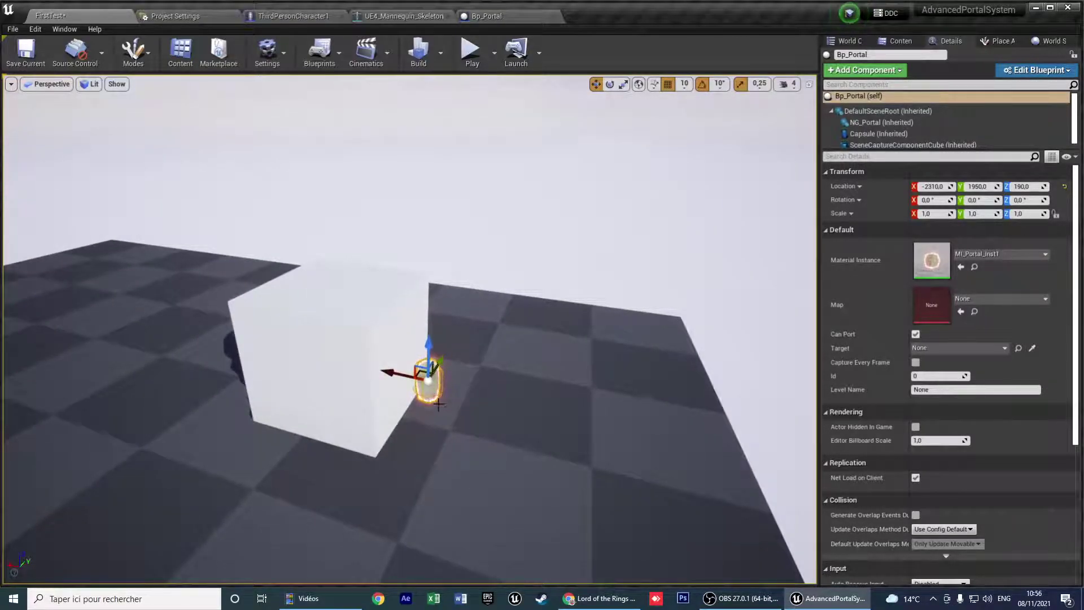
pyautogui.press('w')
pyautogui.moveTo(505, 404); pyautogui.dragTo(451, 497, button='right')
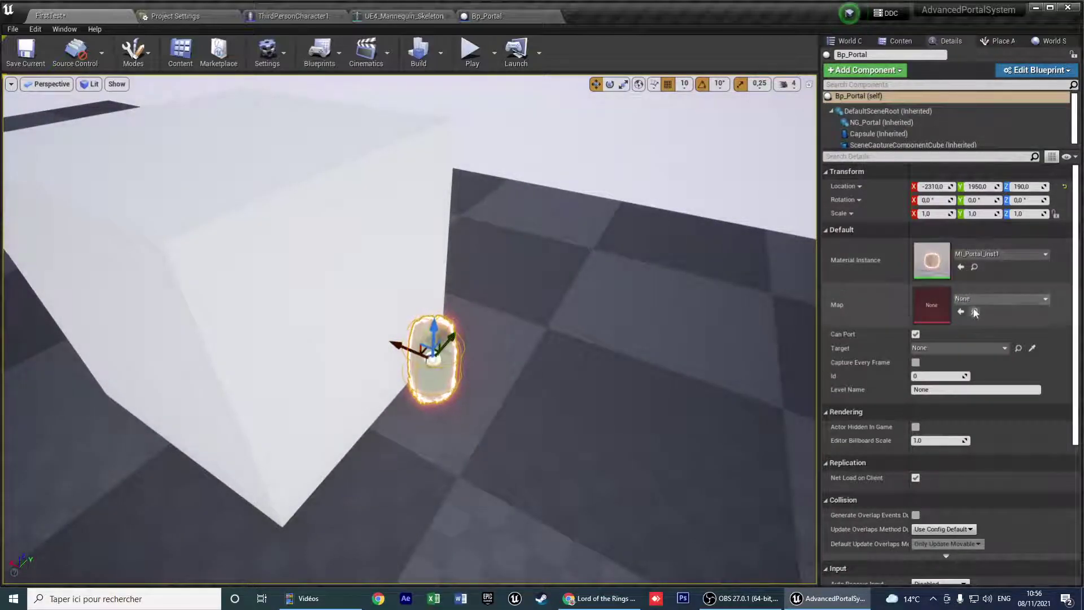
pyautogui.click(899, 42)
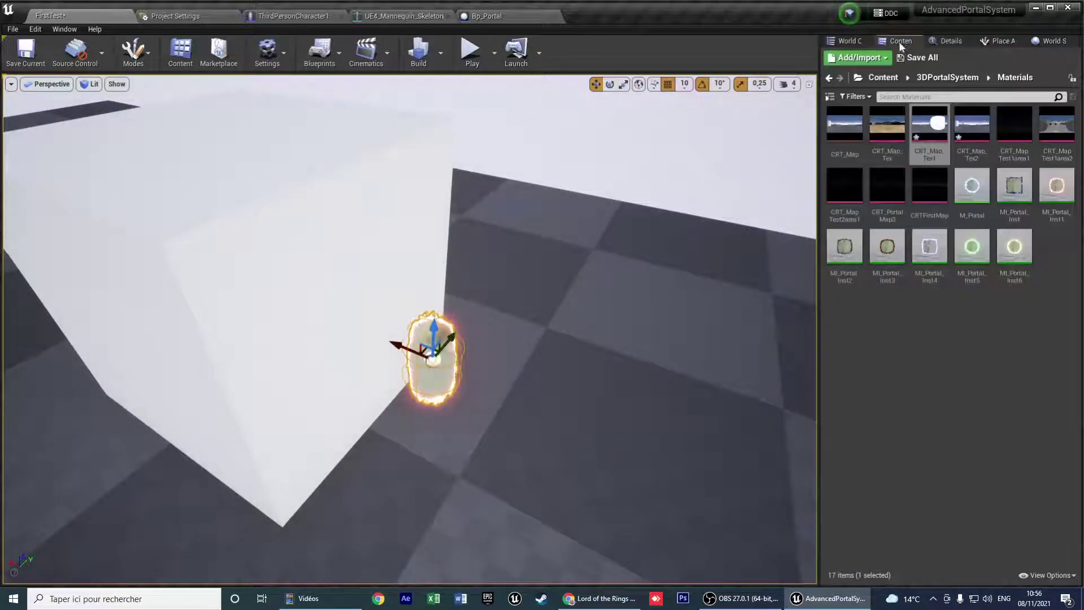
pyautogui.click(974, 161)
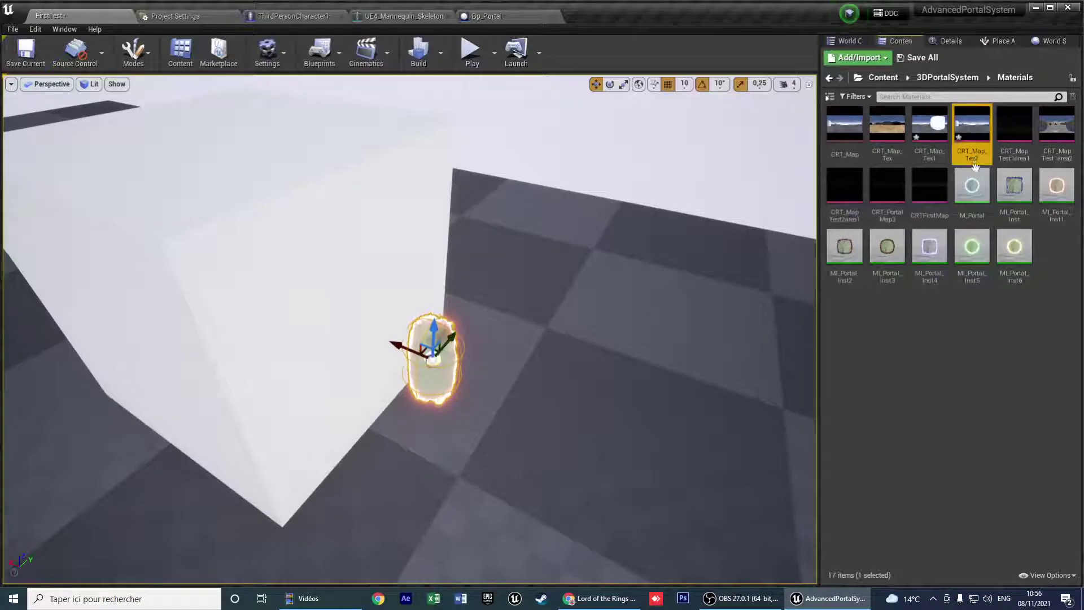
pyautogui.click(955, 39)
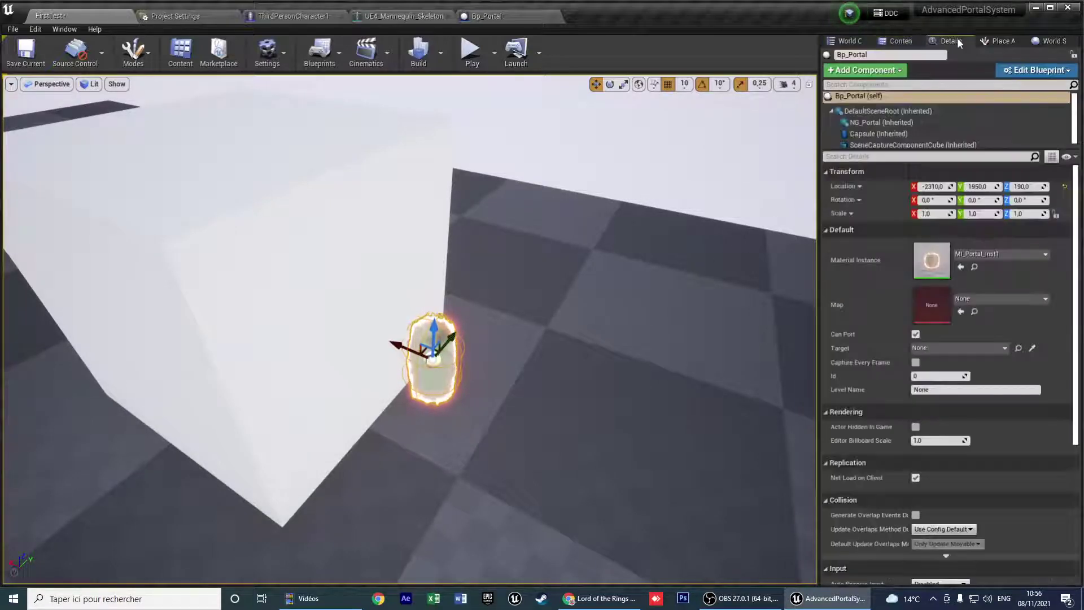
pyautogui.click(960, 312)
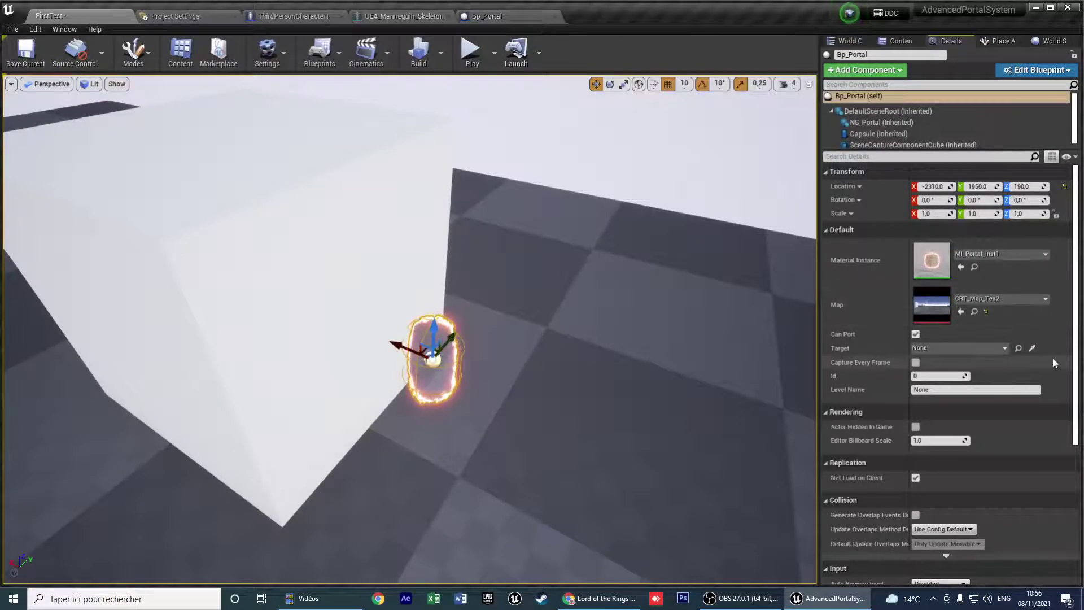
# Set the cube portal's Target to Bp_Portal2 and its Level Name to FirstTest, and save the level.
pyautogui.click(1031, 348)
pyautogui.moveTo(587, 333); pyautogui.dragTo(642, 367, button='right')
pyautogui.click(446, 388)
pyautogui.moveTo(446, 389); pyautogui.dragTo(779, 361, button='right')
pyautogui.click(943, 390)
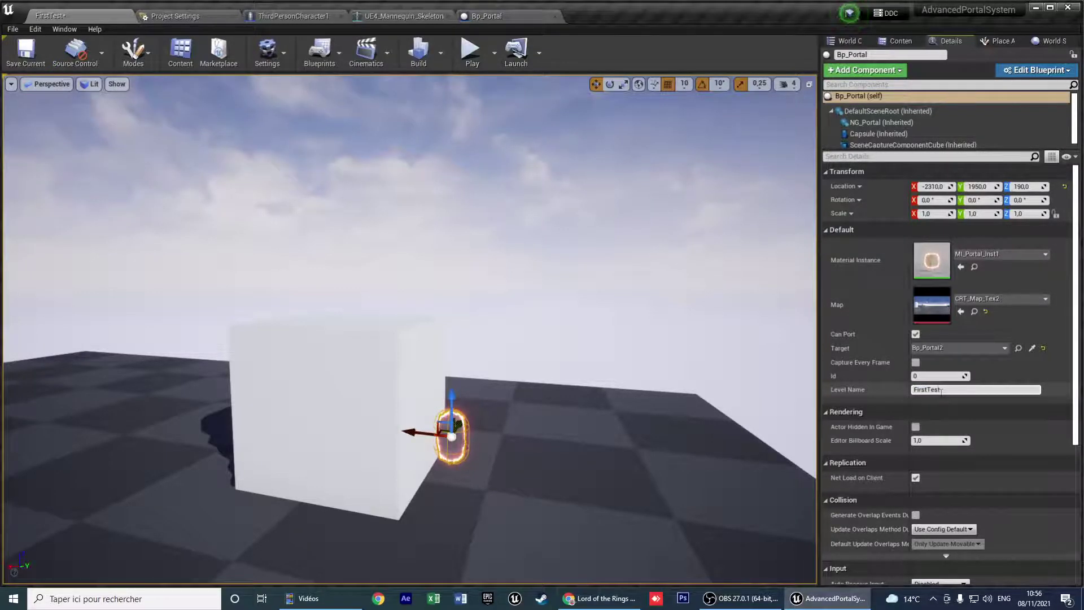
pyautogui.click(26, 51)
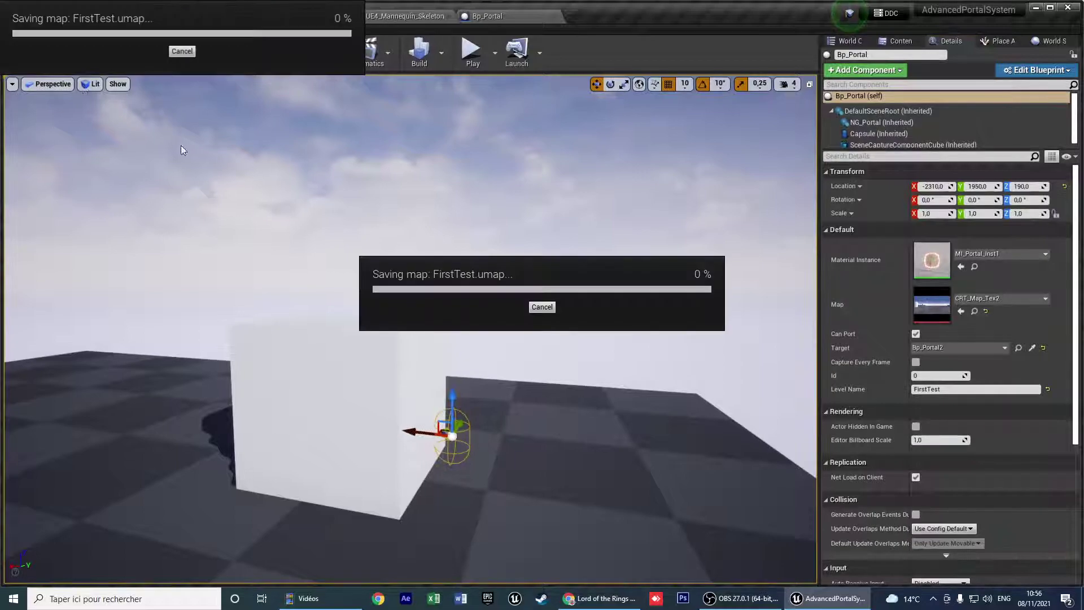
# Assign MI_Portal_Inst as the Material Instance of the portal beside the cube.
pyautogui.moveTo(558, 363); pyautogui.dragTo(557, 395, button='right')
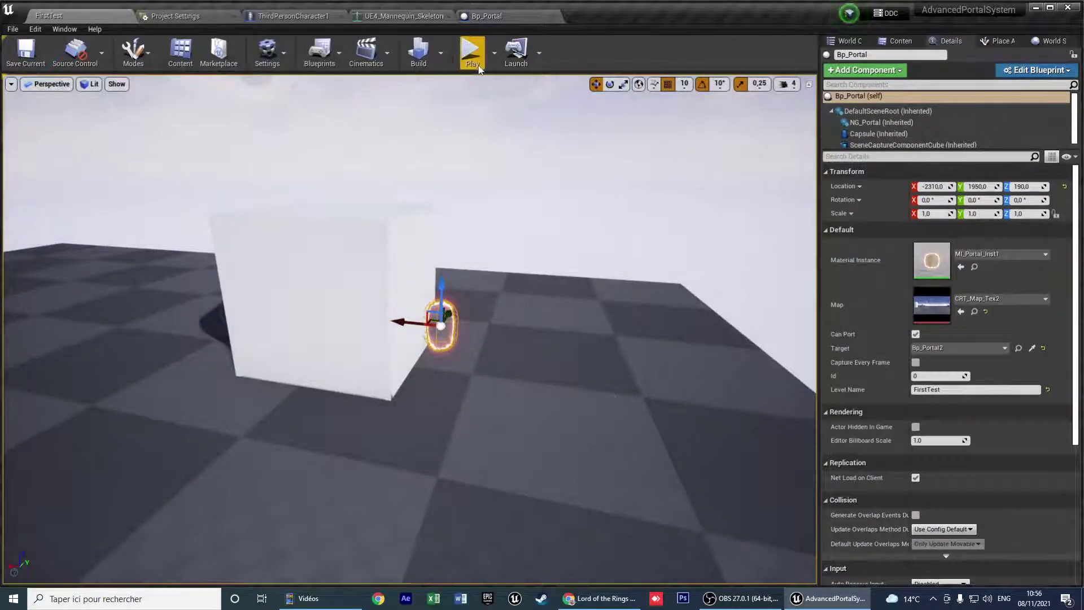
pyautogui.moveTo(656, 252); pyautogui.dragTo(559, 260, button='right')
pyautogui.moveTo(546, 359)
pyautogui.mouseDown(button='right')
pyautogui.moveTo(592, 361)
pyautogui.moveTo(547, 359)
pyautogui.mouseUp(button='right')
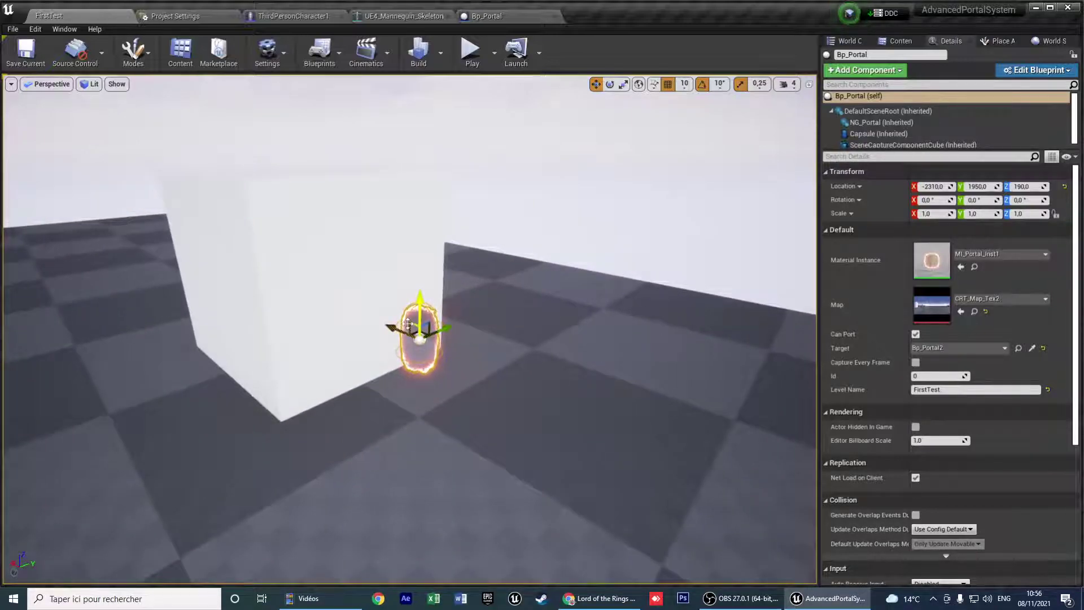
pyautogui.moveTo(439, 371); pyautogui.dragTo(433, 326, button='right')
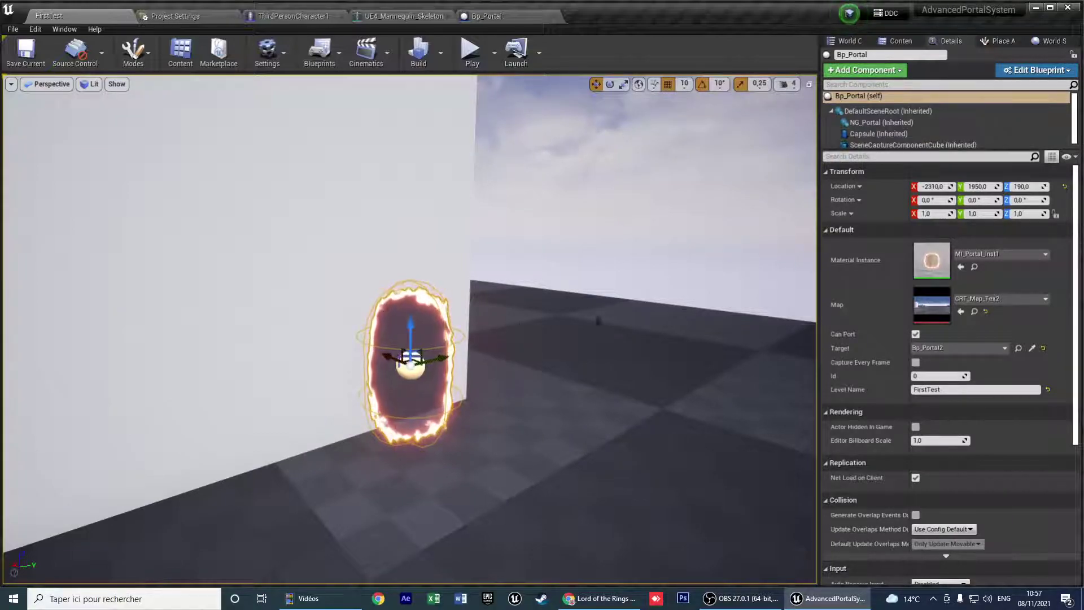
pyautogui.click(898, 41)
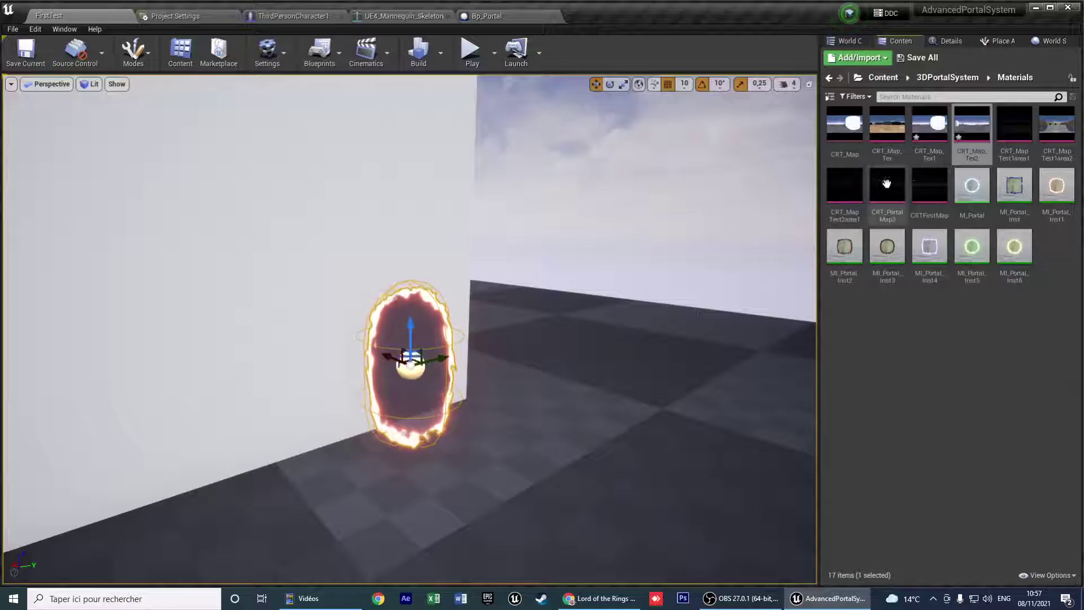
pyautogui.click(1014, 188)
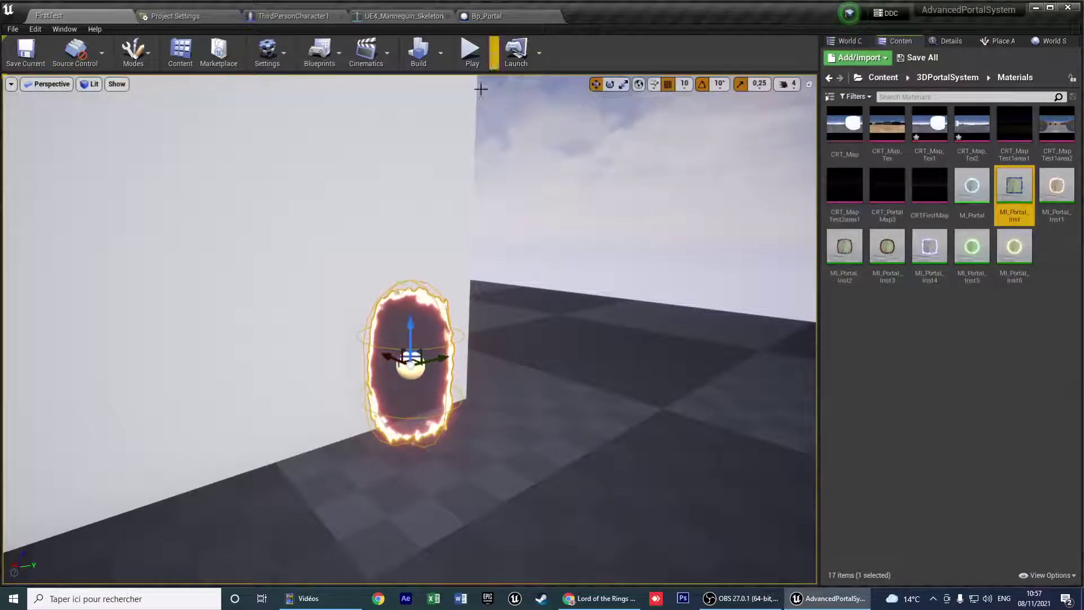
pyautogui.click(411, 327)
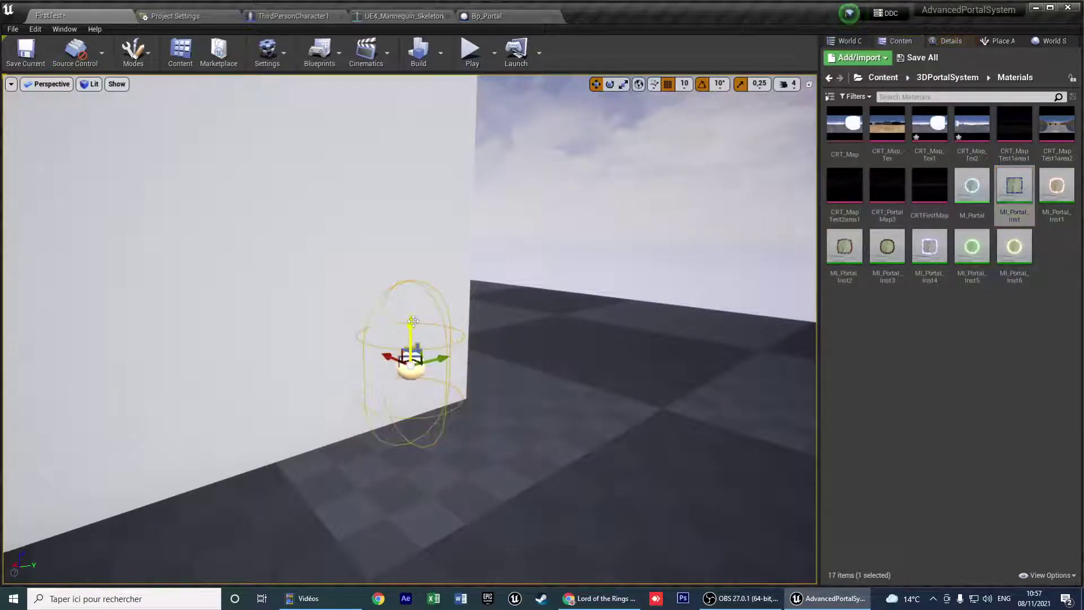
pyautogui.click(951, 41)
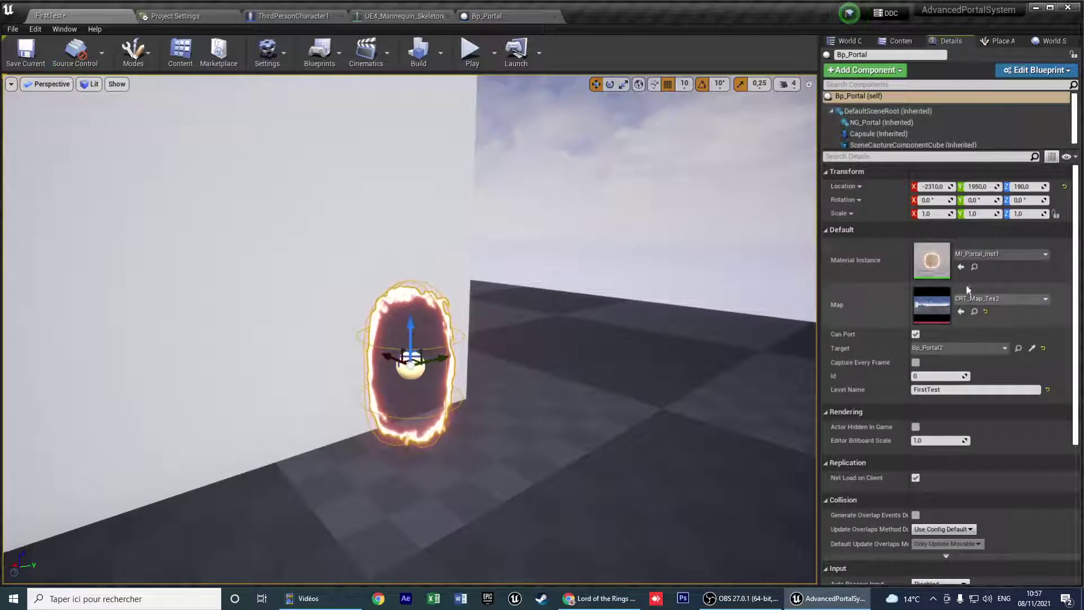
# Assign MI_Portal_Inst5 as the Material Instance of the portal beside the cylinder.
pyautogui.moveTo(579, 322); pyautogui.dragTo(271, 288, button='right')
pyautogui.press('w')
pyautogui.moveTo(316, 361); pyautogui.dragTo(428, 405, button='right')
pyautogui.click(428, 405)
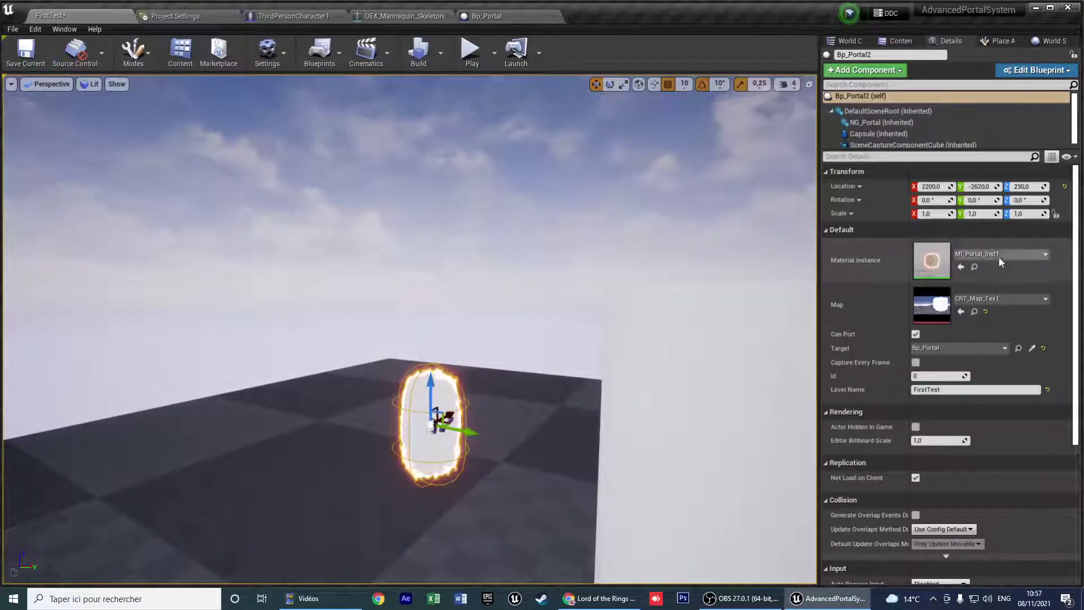
pyautogui.click(974, 267)
pyautogui.click(972, 260)
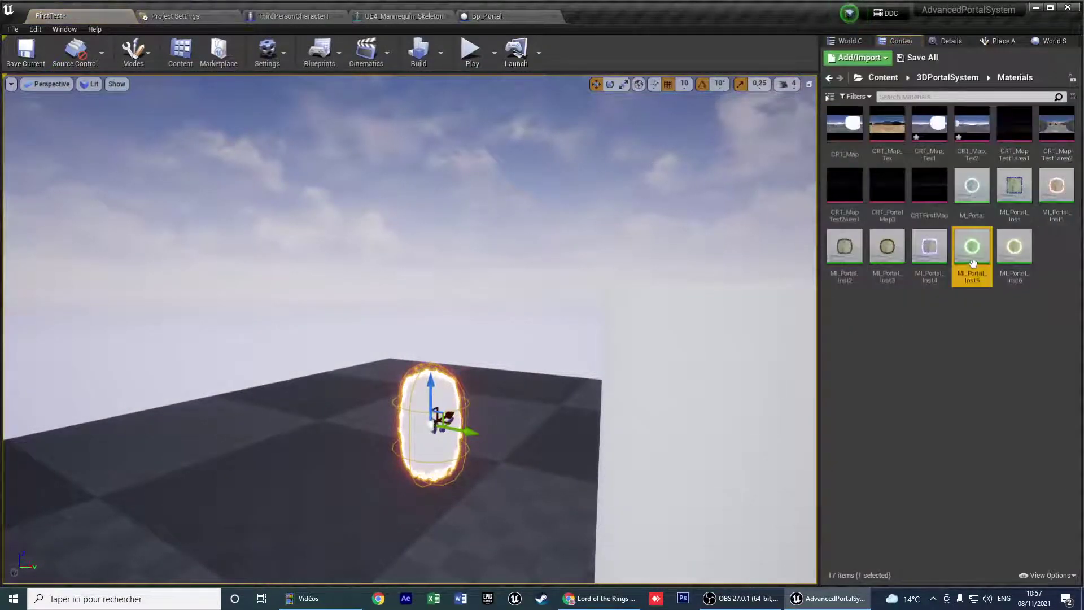
pyautogui.click(950, 41)
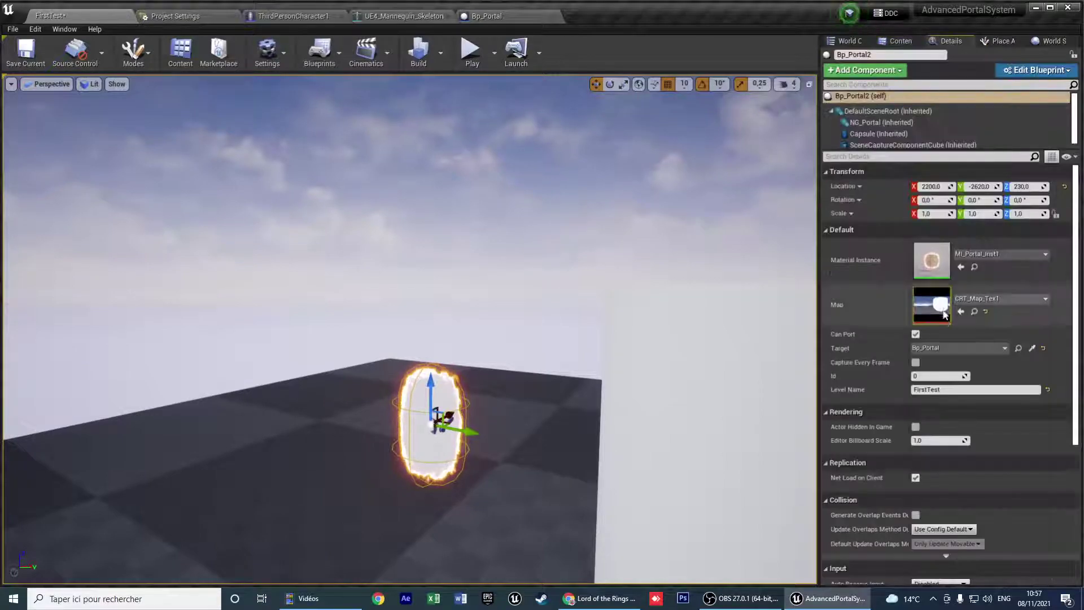
pyautogui.click(960, 267)
# Play-test the FirstTest level in the editor, and close the message log.
pyautogui.press('s')
pyautogui.moveTo(508, 293); pyautogui.dragTo(477, 330, button='right')
pyautogui.click(472, 56)
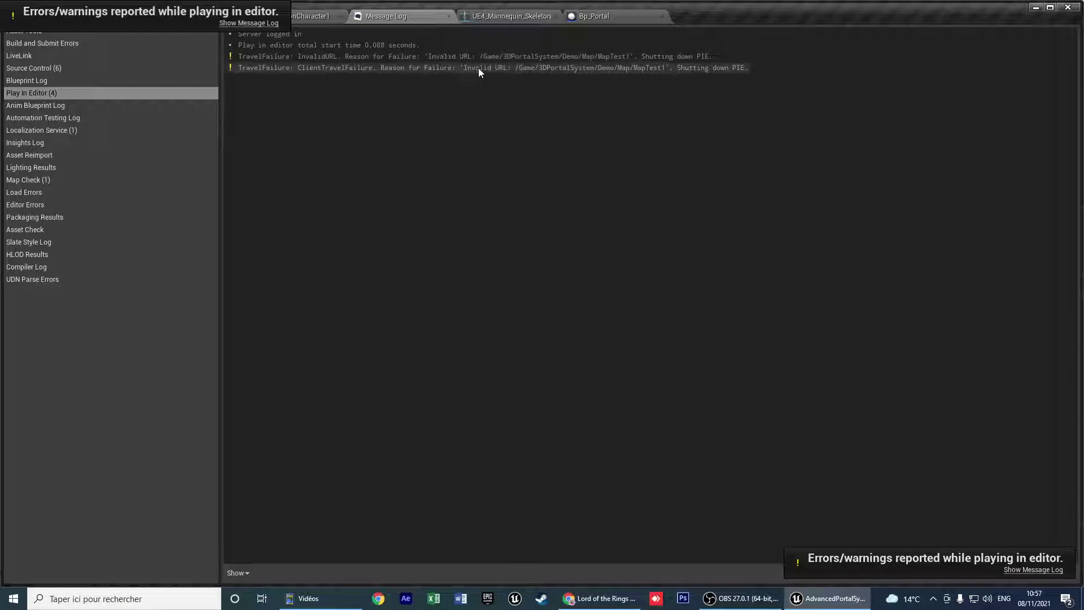
pyautogui.click(448, 16)
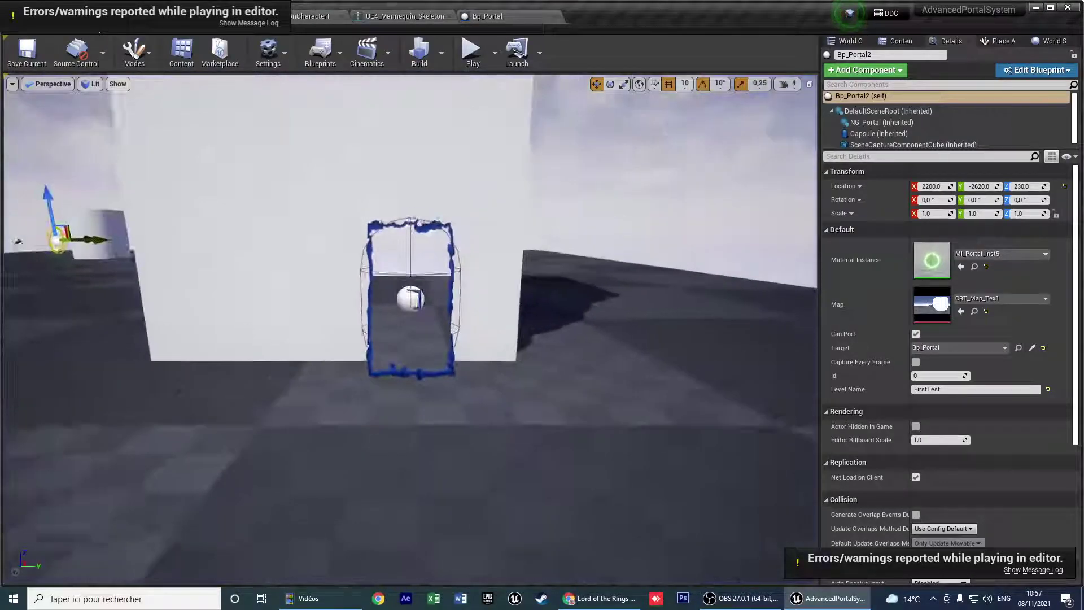
# Inspect the blue-framed portal beside the cube and the static view it displays.
pyautogui.press('s')
pyautogui.moveTo(411, 327); pyautogui.dragTo(254, 280, button='right')
pyautogui.press('w')
pyautogui.press('w')
pyautogui.moveTo(503, 244); pyautogui.dragTo(550, 244, button='right')
pyautogui.click(503, 244)
pyautogui.moveTo(498, 175); pyautogui.dragTo(587, 189, button='right')
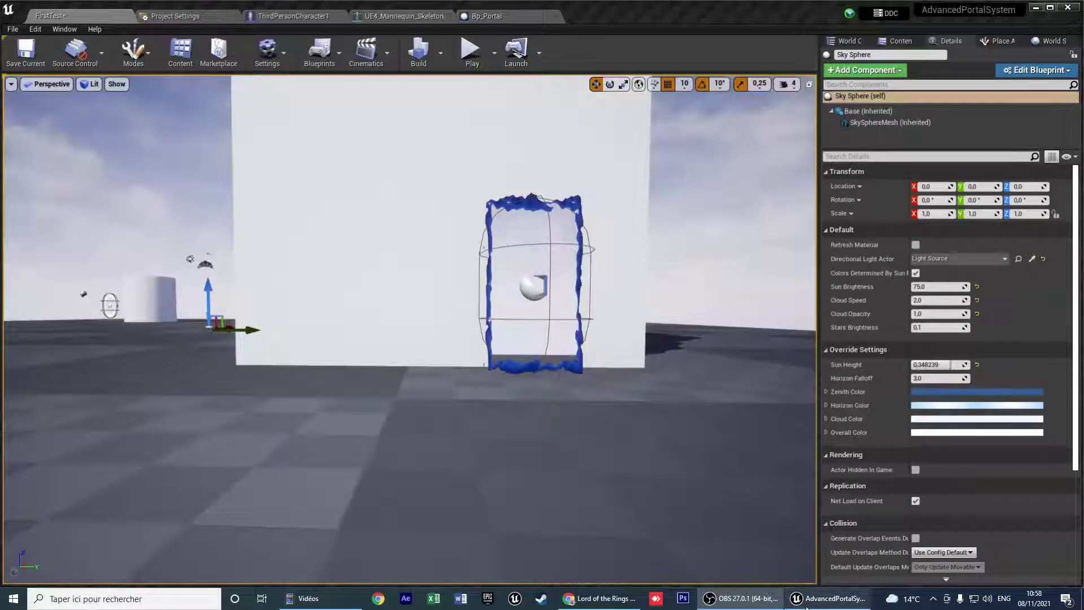
# Play-test the FirstTest level and run the character to the green portal beside the cylinder.
pyautogui.click(472, 52)
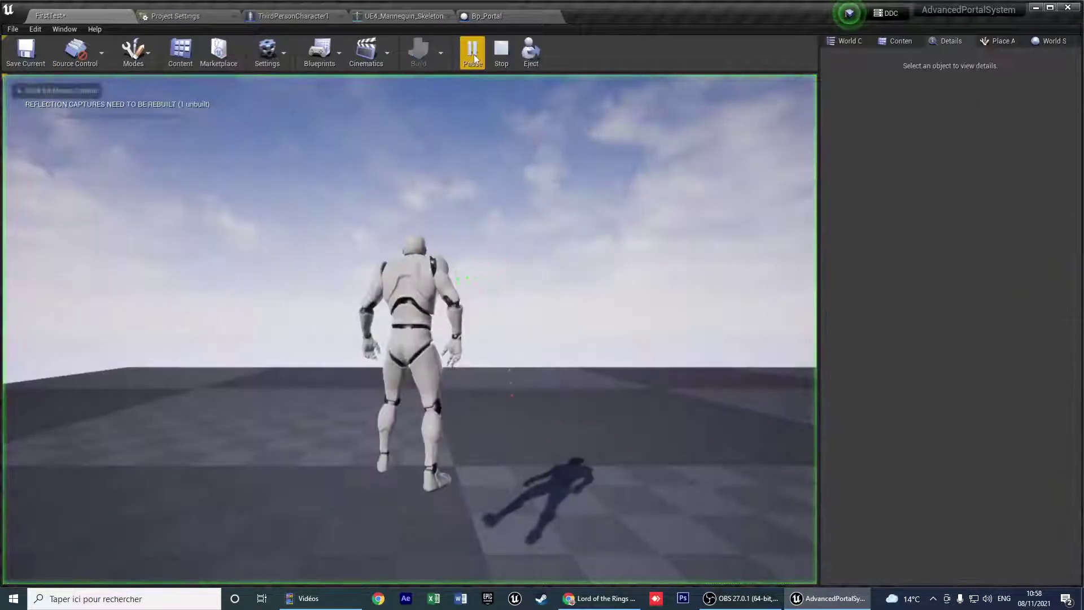
pyautogui.click(410, 328)
pyautogui.press('w')
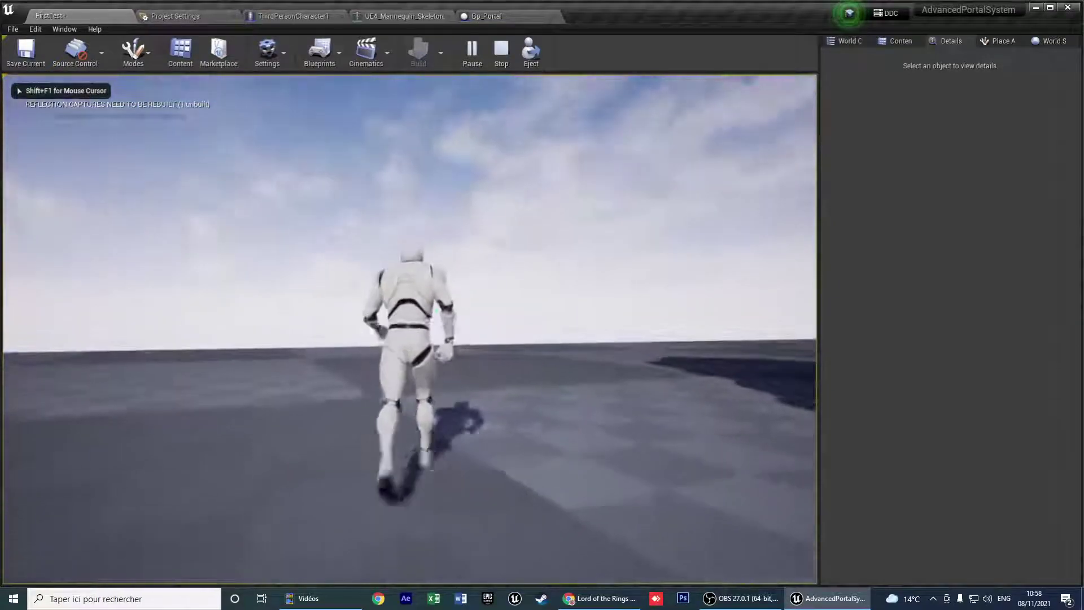
pyautogui.press('s')
pyautogui.press('w')
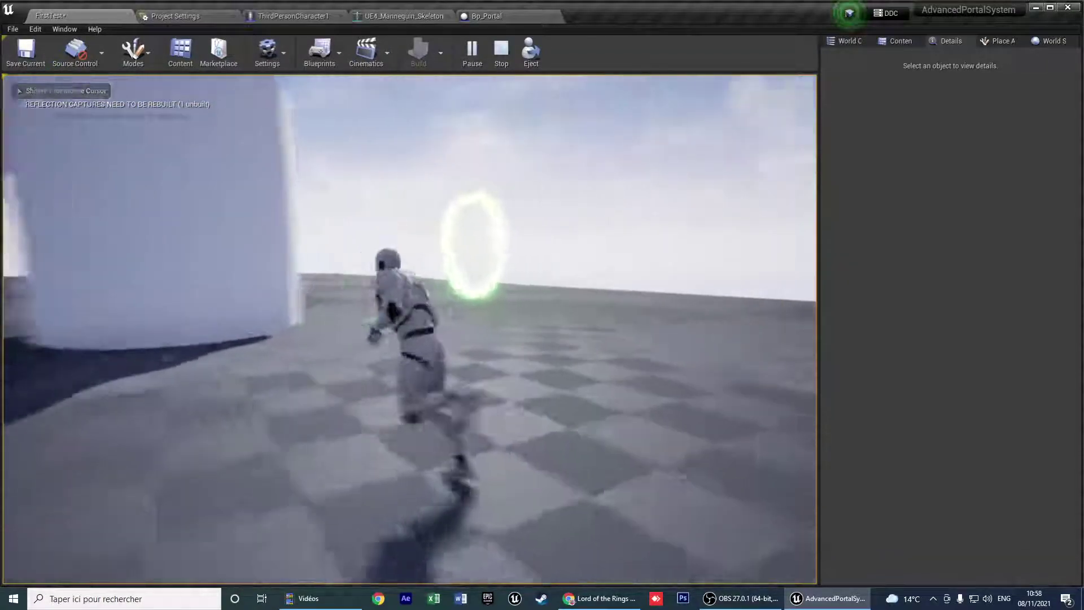
pyautogui.press('d')
pyautogui.press('w')
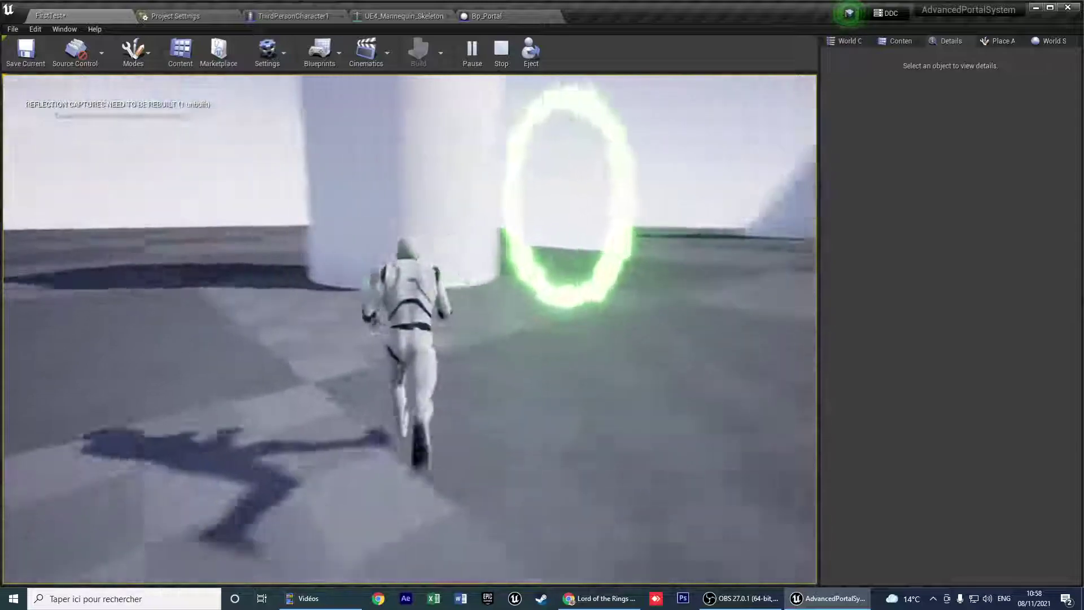
# Move the character around in front of the green portal to examine its static view from different angles.
pyautogui.press('s')
pyautogui.press('d')
pyautogui.press('s')
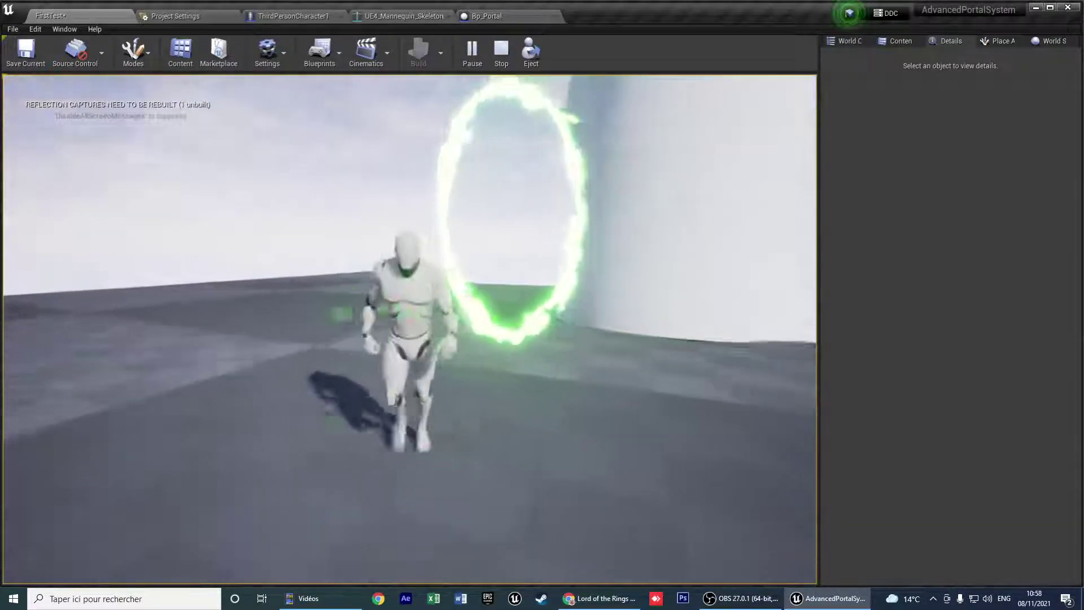
pyautogui.press('d')
pyautogui.press('w')
pyautogui.press('a')
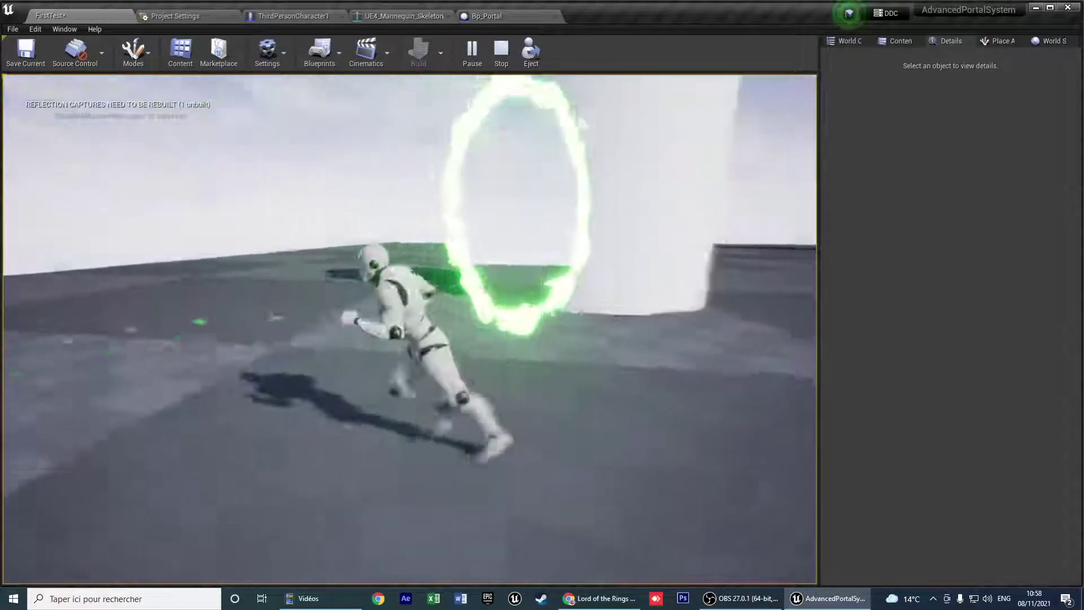
pyautogui.press('d')
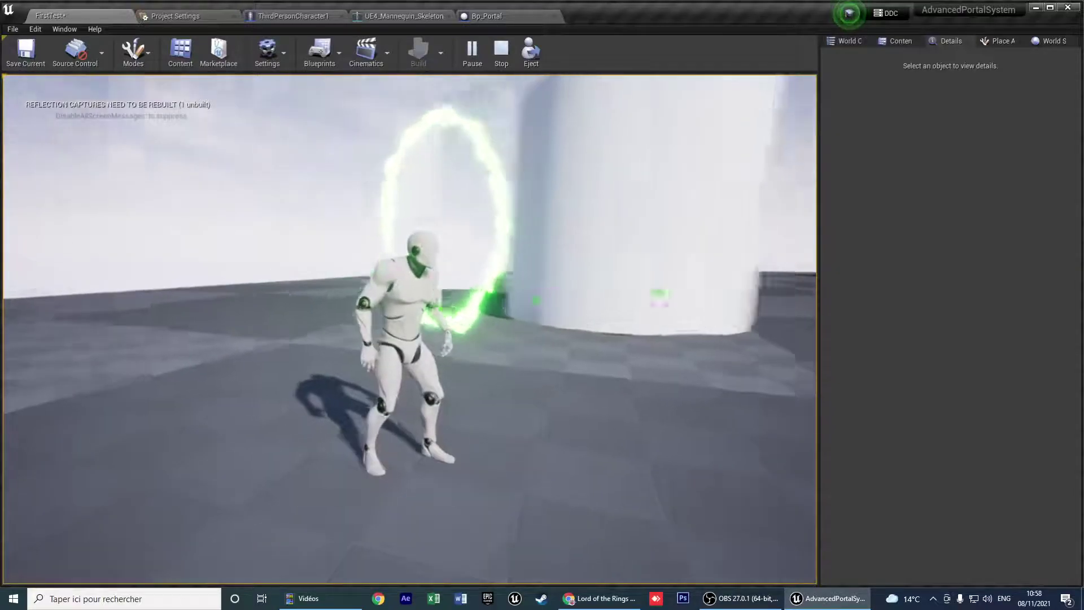
pyautogui.press('w')
pyautogui.press('a')
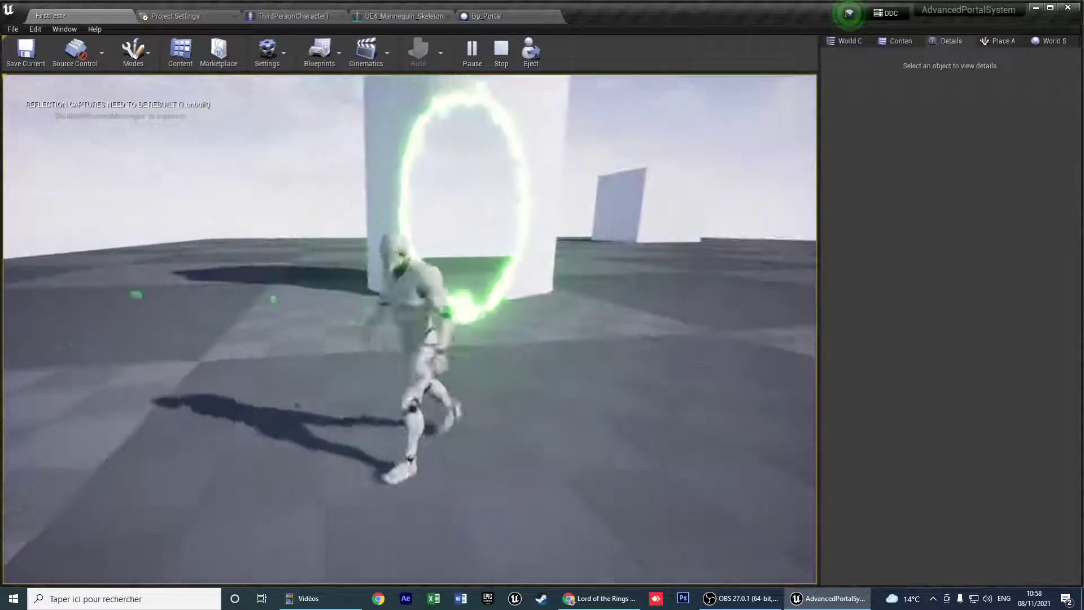
pyautogui.press('s')
pyautogui.press('w')
pyautogui.press('s')
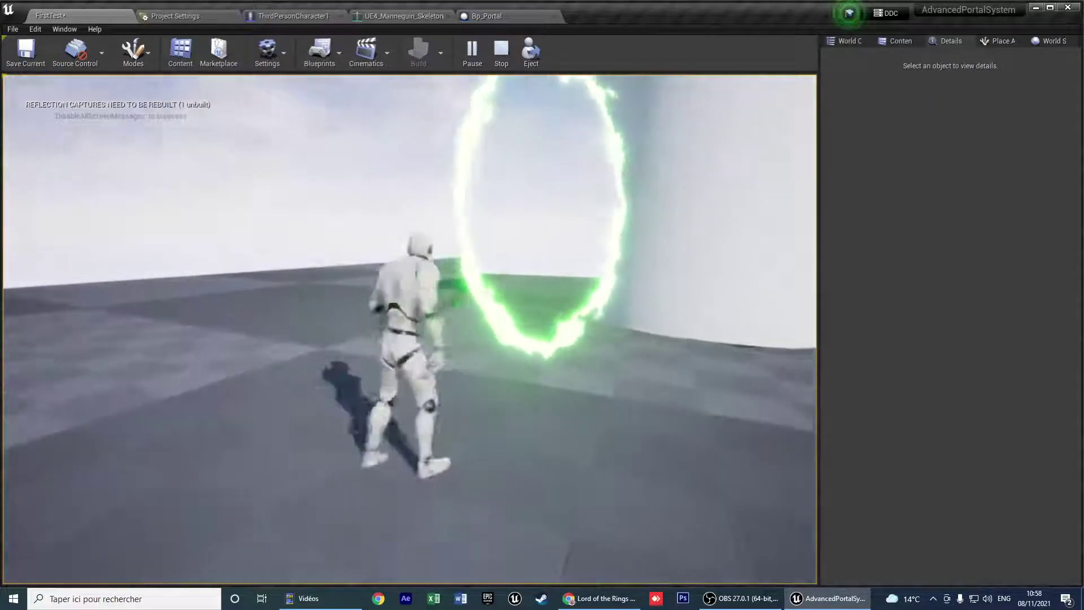
pyautogui.press('a')
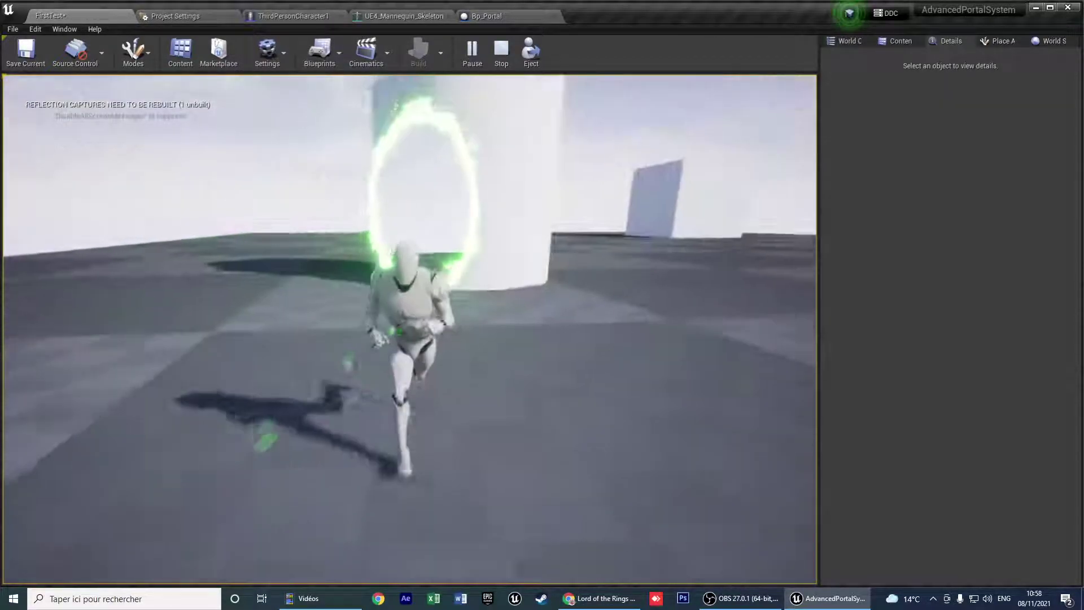
# Run and jump the character through the blue portal beside the cube, and end the play test.
pyautogui.press('w')
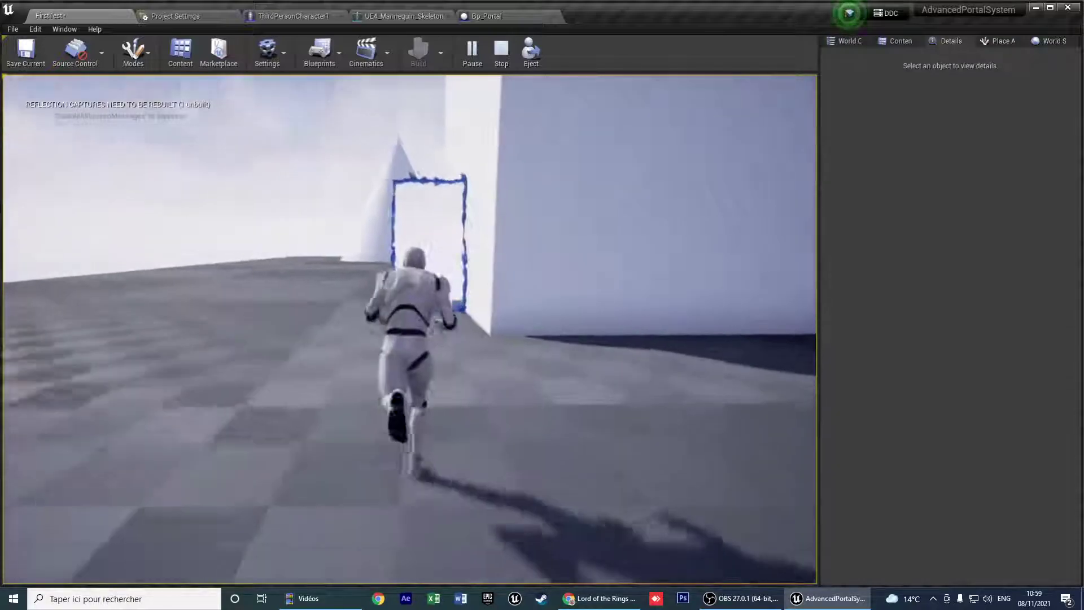
pyautogui.press('space')
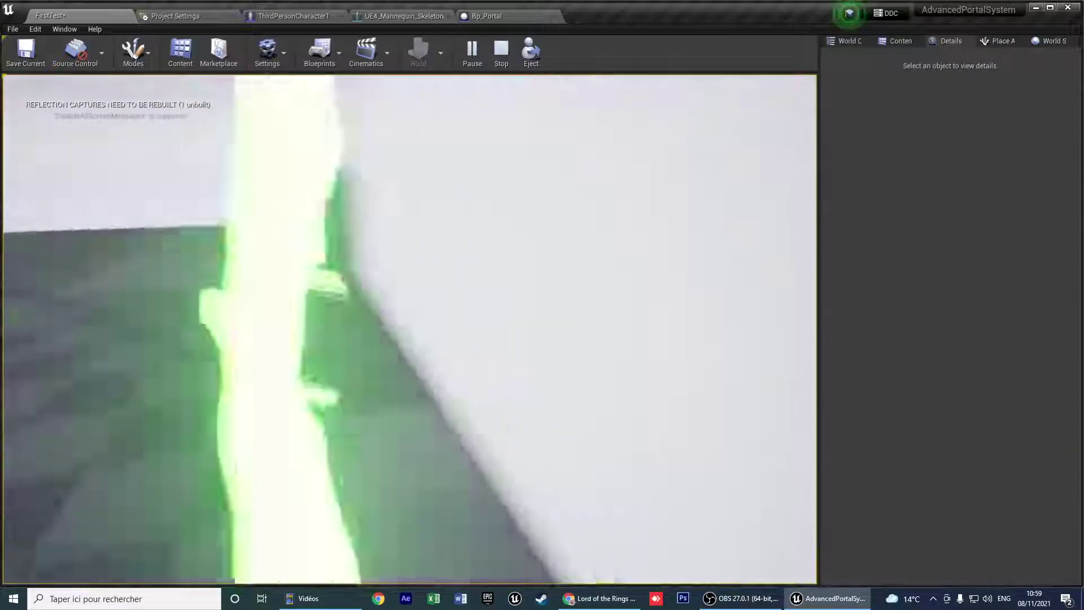
pyautogui.press('a')
pyautogui.press('Escape')
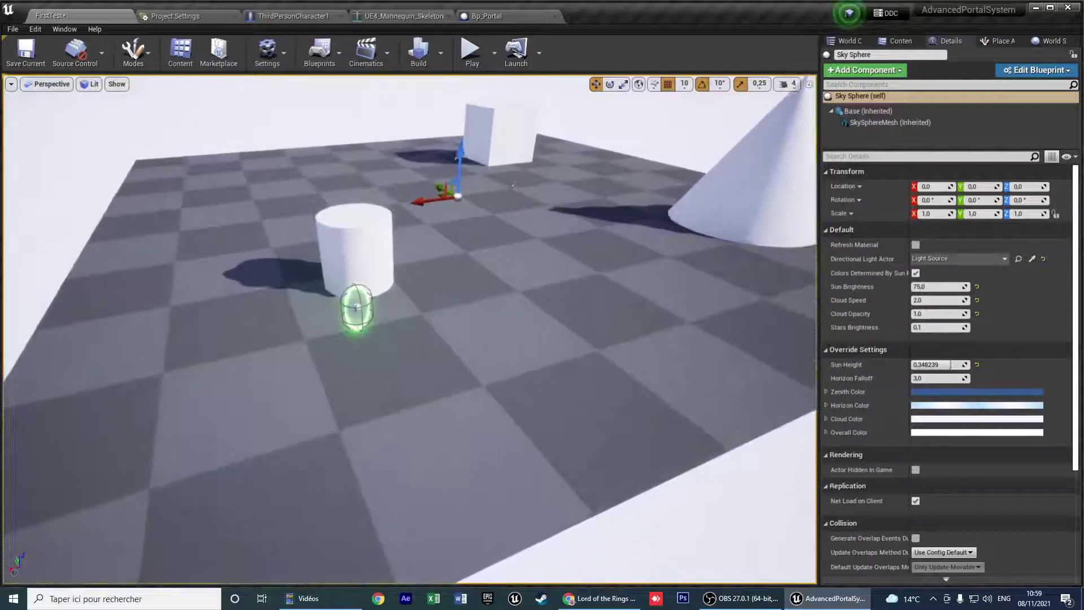
# Open the PortalMap3 level from 3DPortalSystem/Demo/Map, saving CRT_Map_Tex1, CRT_Map_Tex2 and FirstTest.
pyautogui.moveTo(408, 329)
pyautogui.mouseDown(button='right')
pyautogui.moveTo(384, 288)
pyautogui.moveTo(387, 259)
pyautogui.moveTo(417, 225)
pyautogui.moveTo(419, 333)
pyautogui.mouseUp(button='right')
pyautogui.press('w')
pyautogui.press('s')
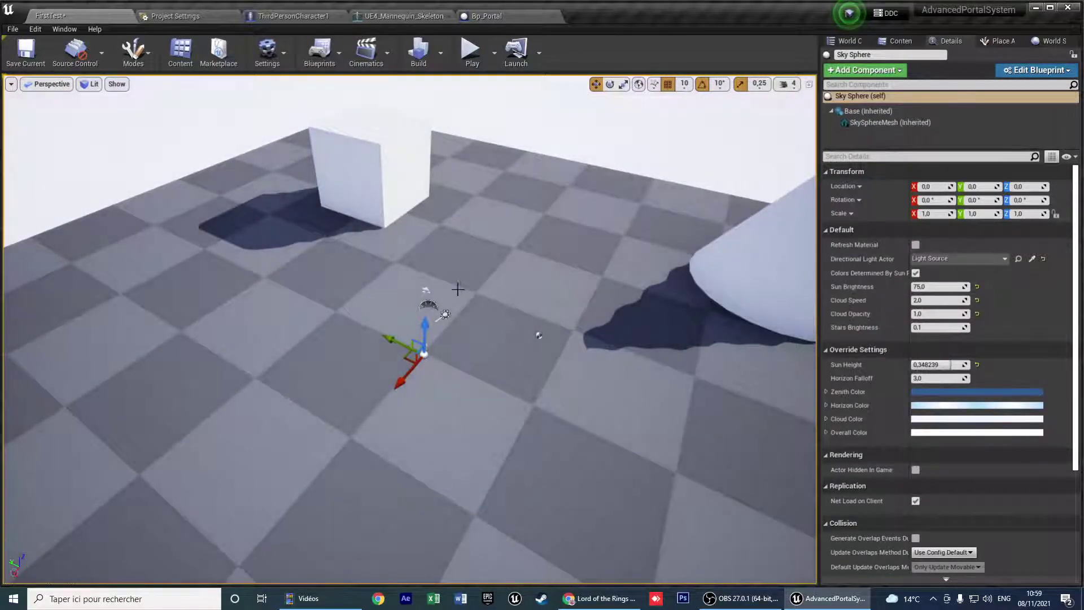
pyautogui.click(901, 41)
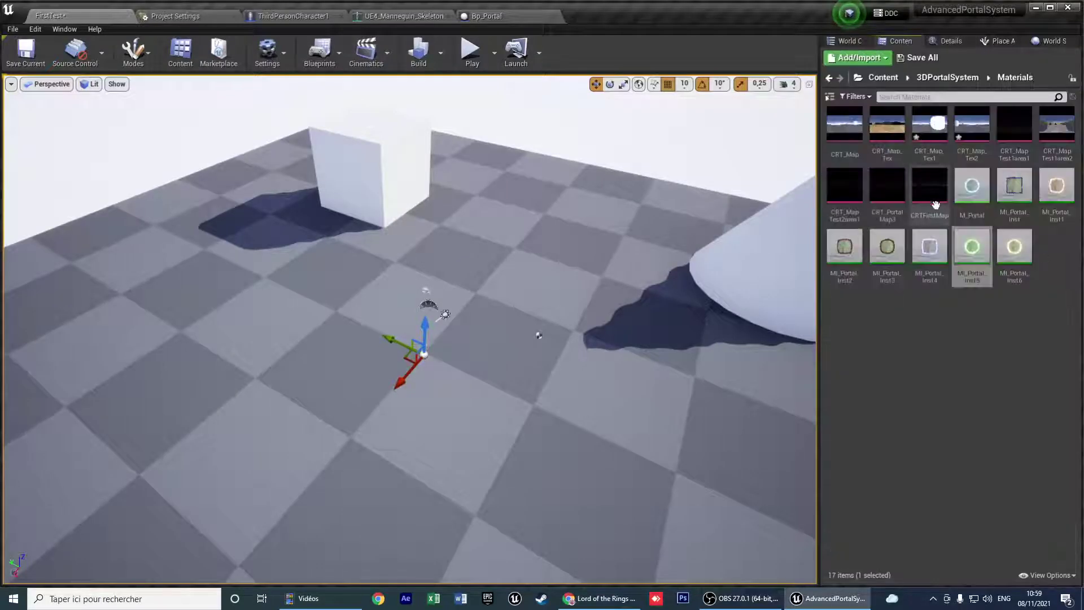
pyautogui.click(886, 78)
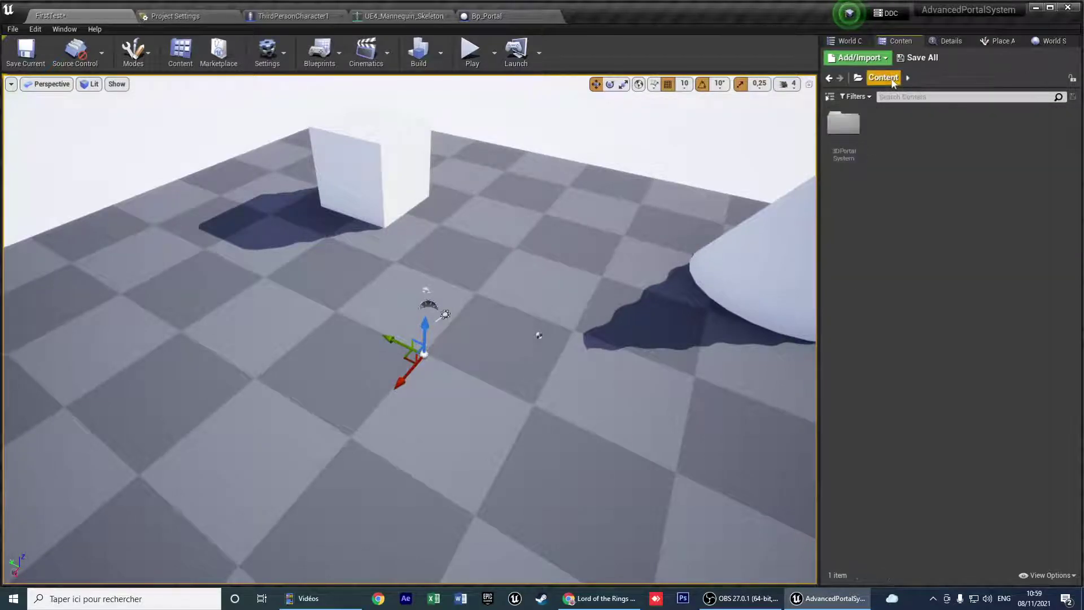
pyautogui.doubleClick(847, 125)
pyautogui.doubleClick(884, 127)
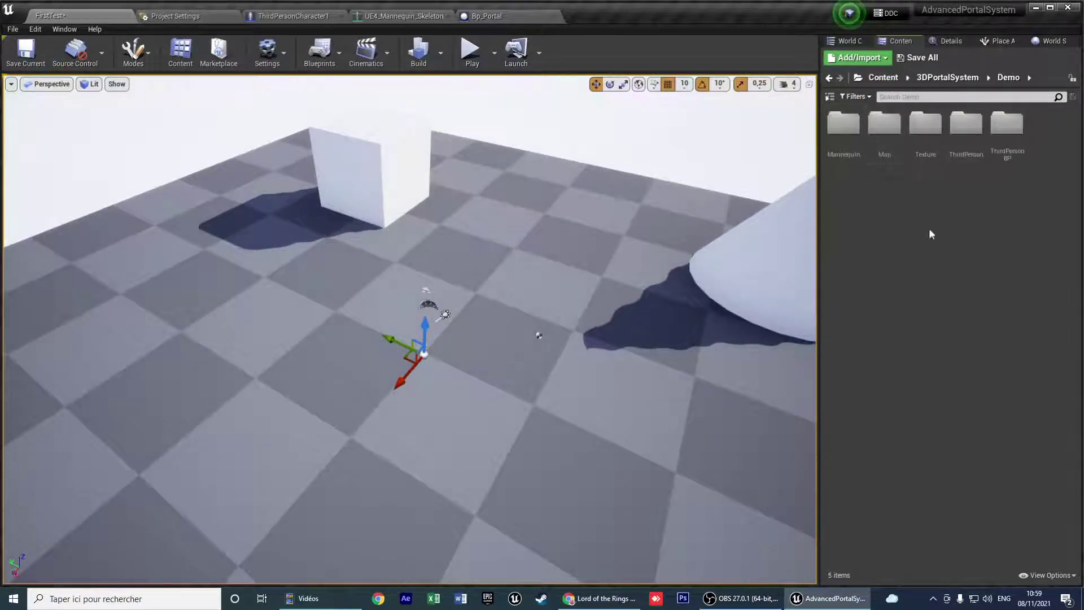
pyautogui.doubleClick(891, 132)
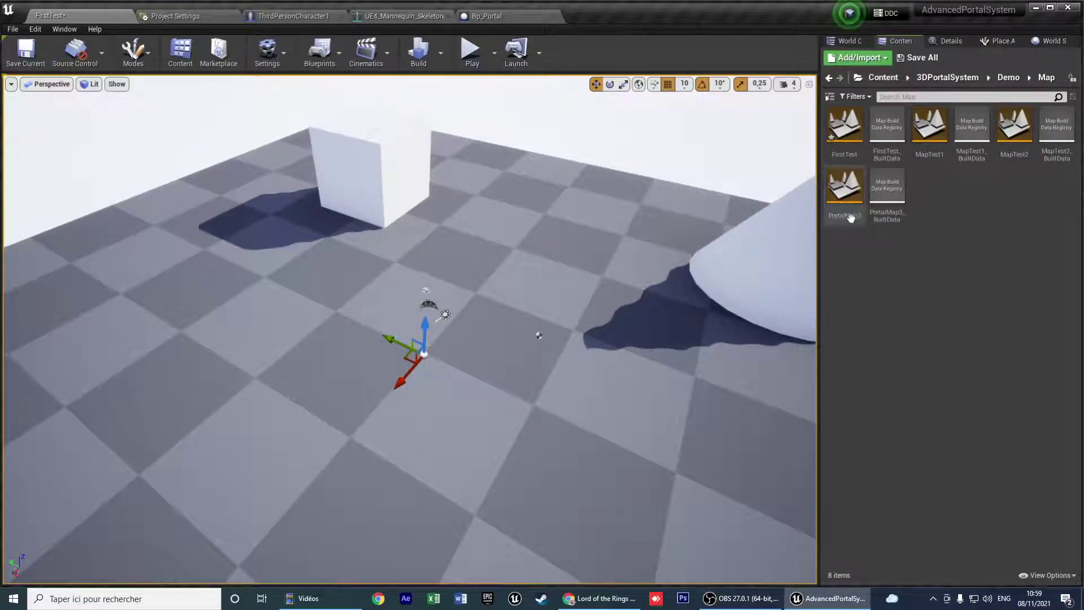
pyautogui.doubleClick(845, 195)
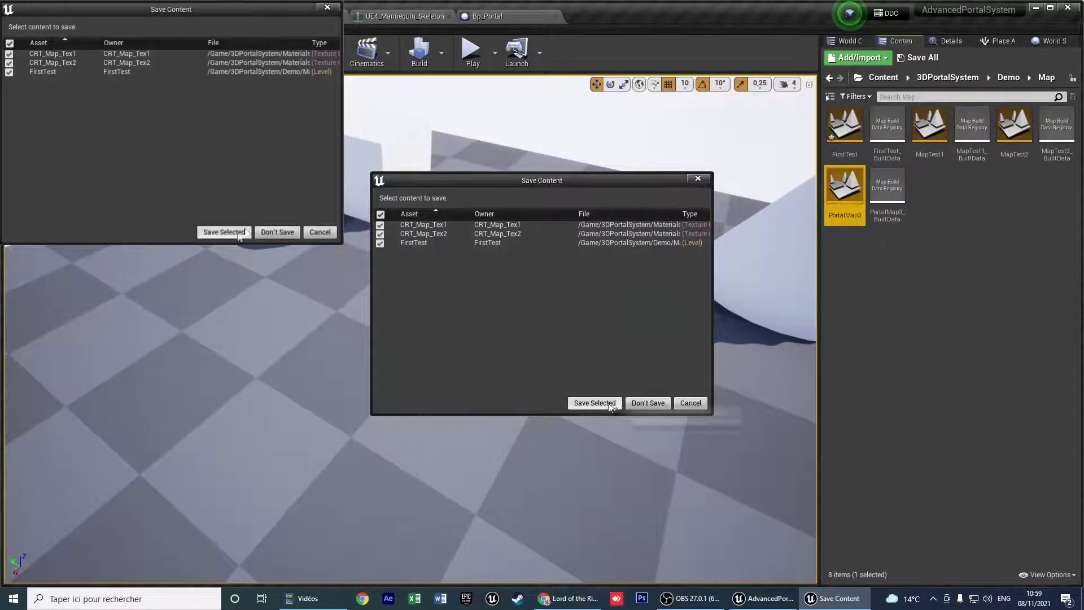
pyautogui.click(613, 405)
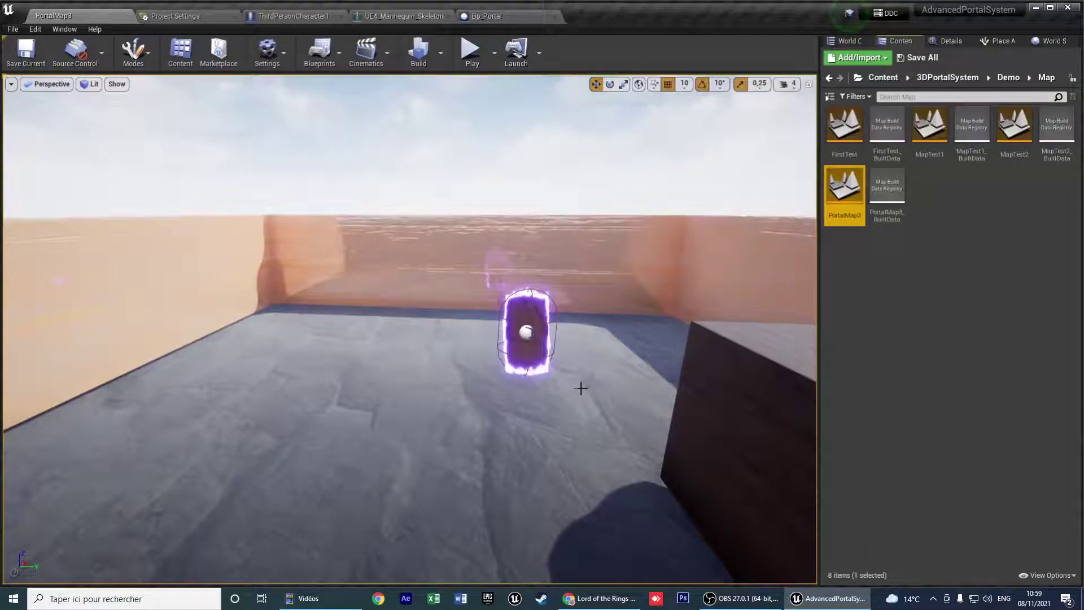
# Select the purple-framed portal in PortalMap3 and examine its Material Instance, Map, Id and Level Name settings.
pyautogui.moveTo(581, 388); pyautogui.dragTo(471, 310, button='right')
pyautogui.press('w')
pyautogui.press('s')
pyautogui.press('w')
pyautogui.press('s')
pyautogui.click(471, 308)
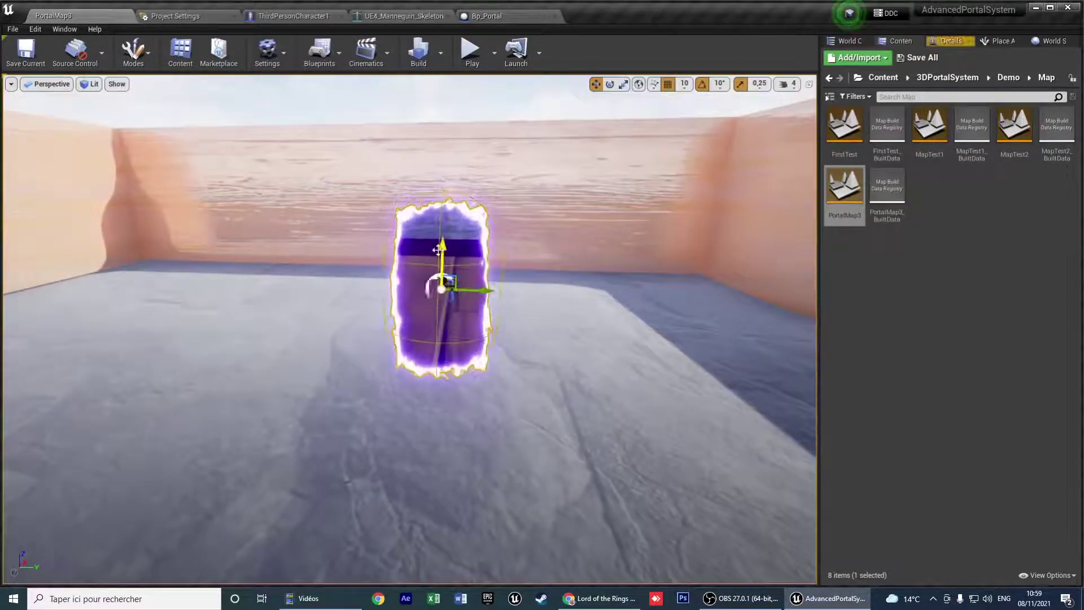
pyautogui.click(951, 41)
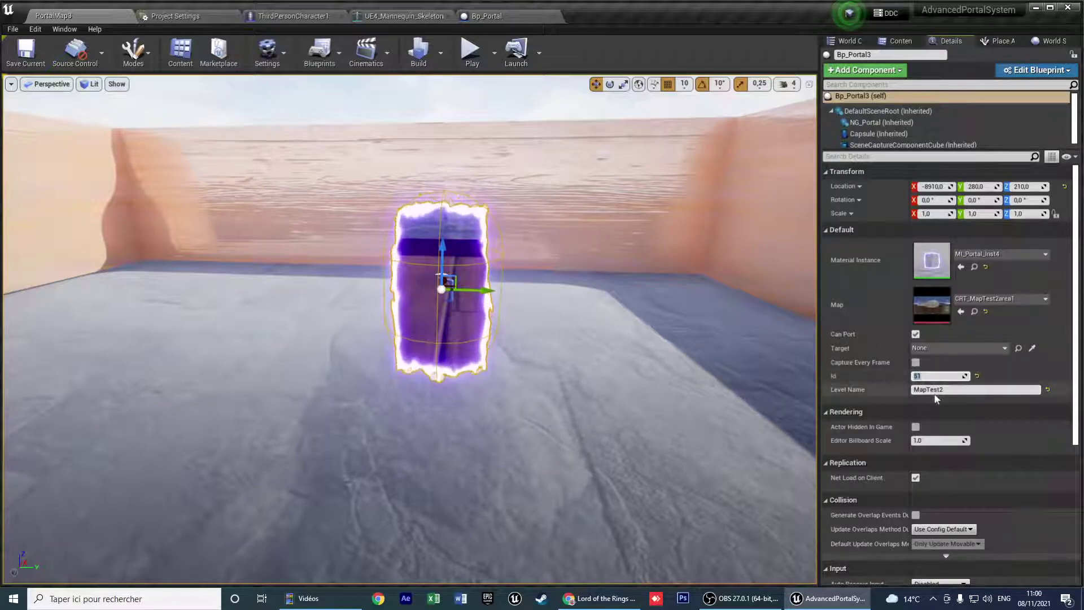
pyautogui.moveTo(600, 332); pyautogui.dragTo(652, 330, button='right')
pyautogui.press('s')
pyautogui.press('w')
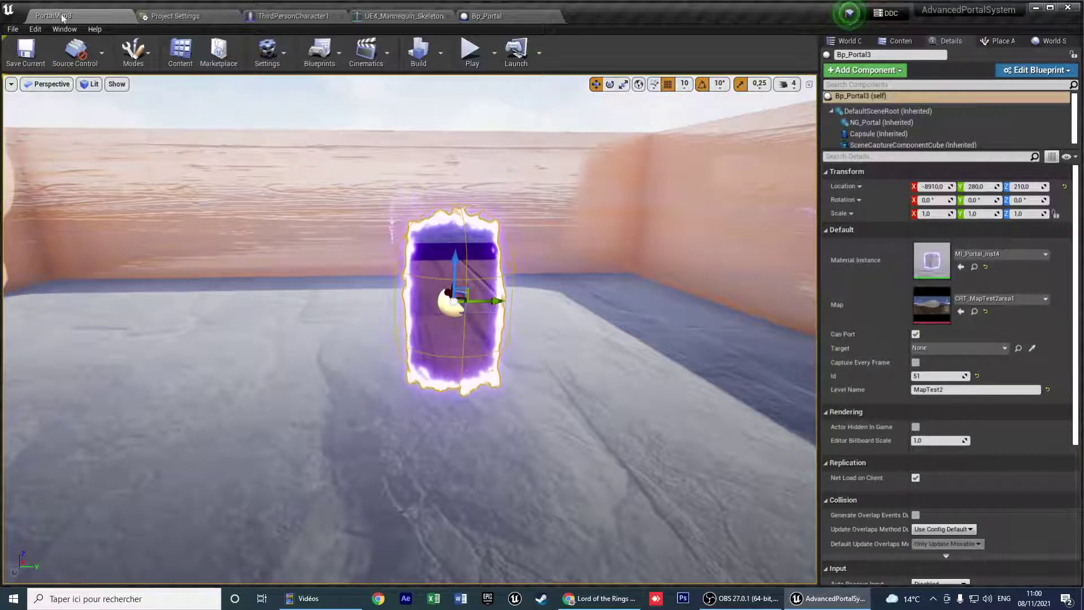
# Open the MapTest2 level and examine the Map, Id and Level Name settings of its red-framed portal.
pyautogui.click(902, 42)
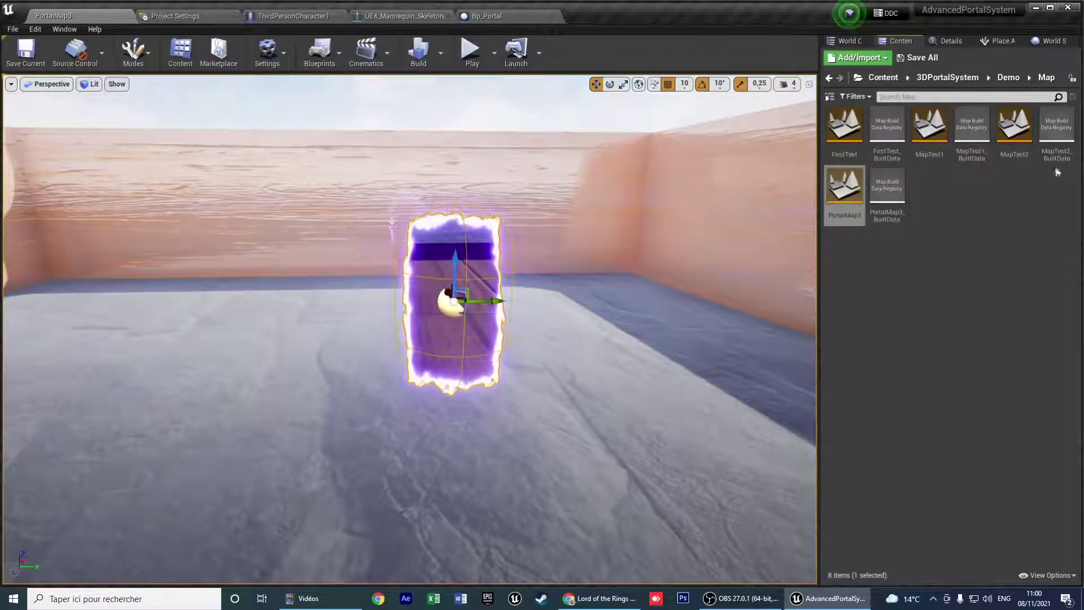
pyautogui.doubleClick(1013, 135)
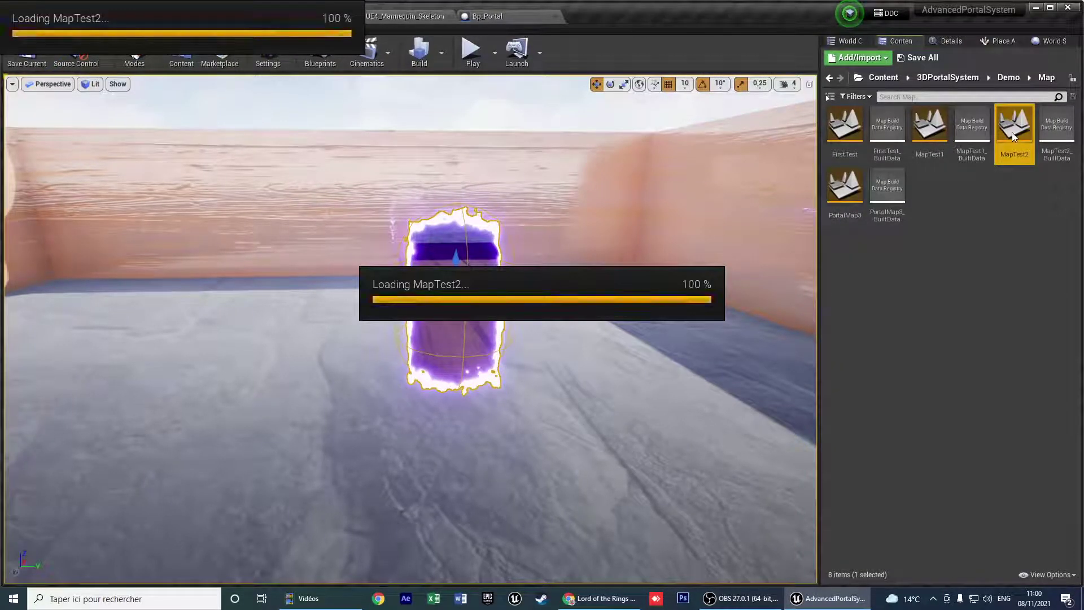
pyautogui.press('w')
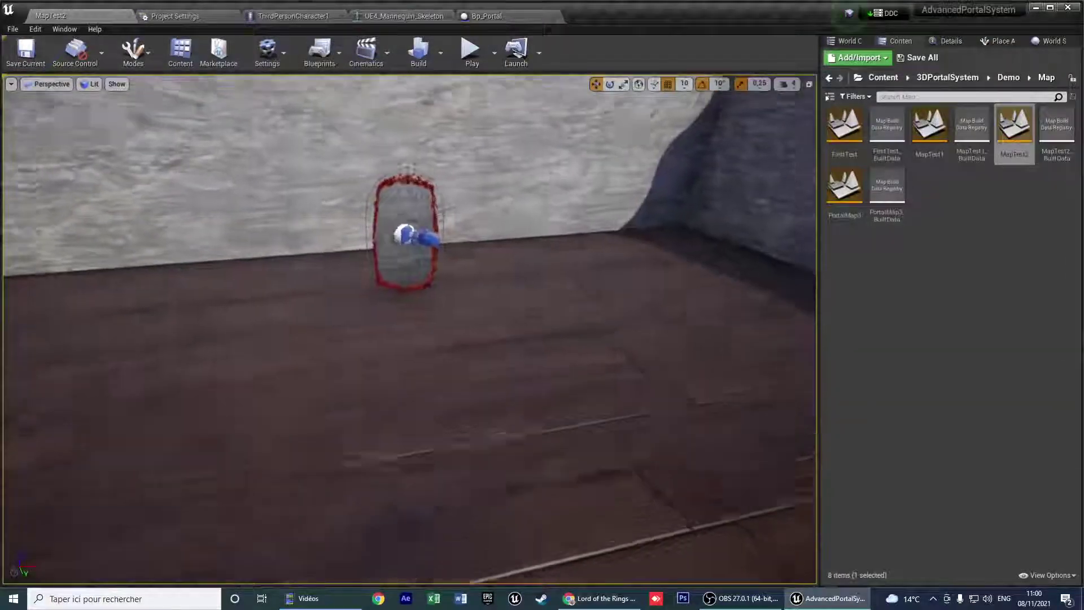
pyautogui.press('w')
pyautogui.moveTo(419, 246); pyautogui.dragTo(418, 207, button='right')
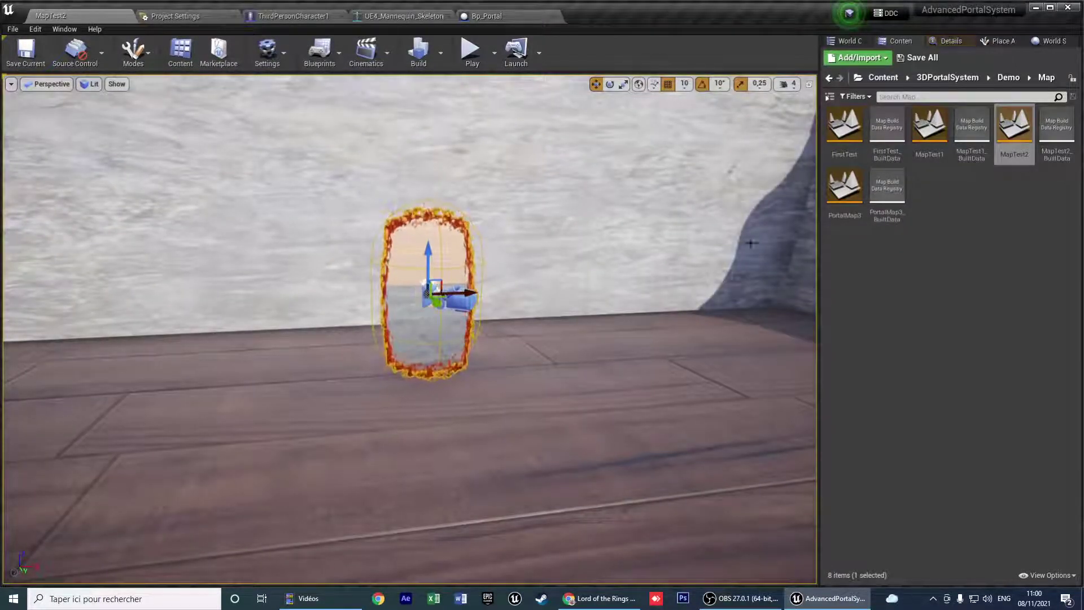
pyautogui.click(960, 44)
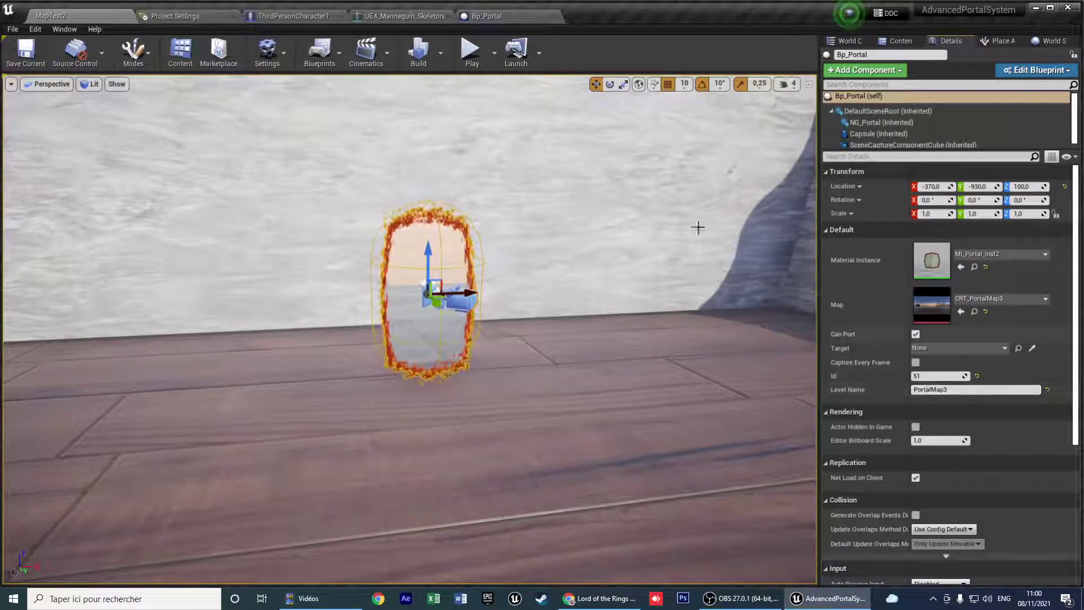
# Play-test MapTest2 and run the character through the red-framed portal.
pyautogui.click(469, 54)
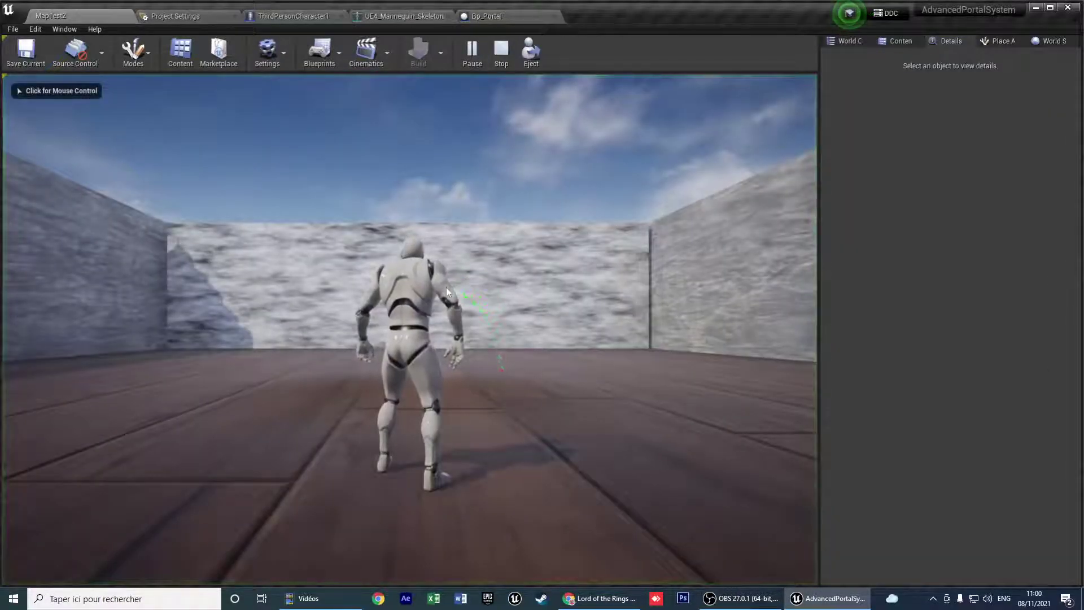
pyautogui.click(446, 287)
pyautogui.press('s')
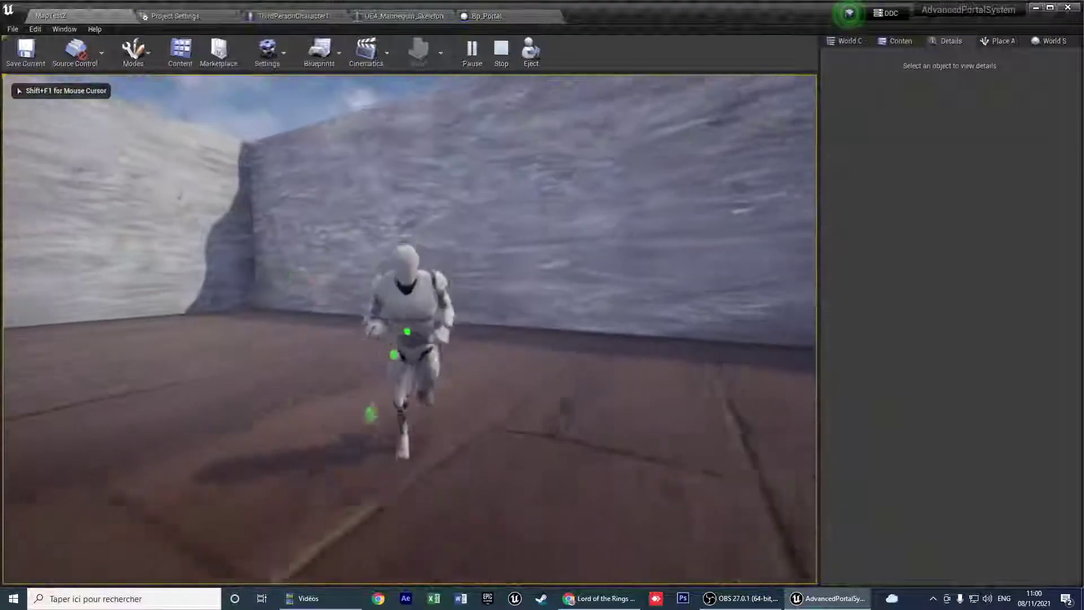
pyautogui.press('w')
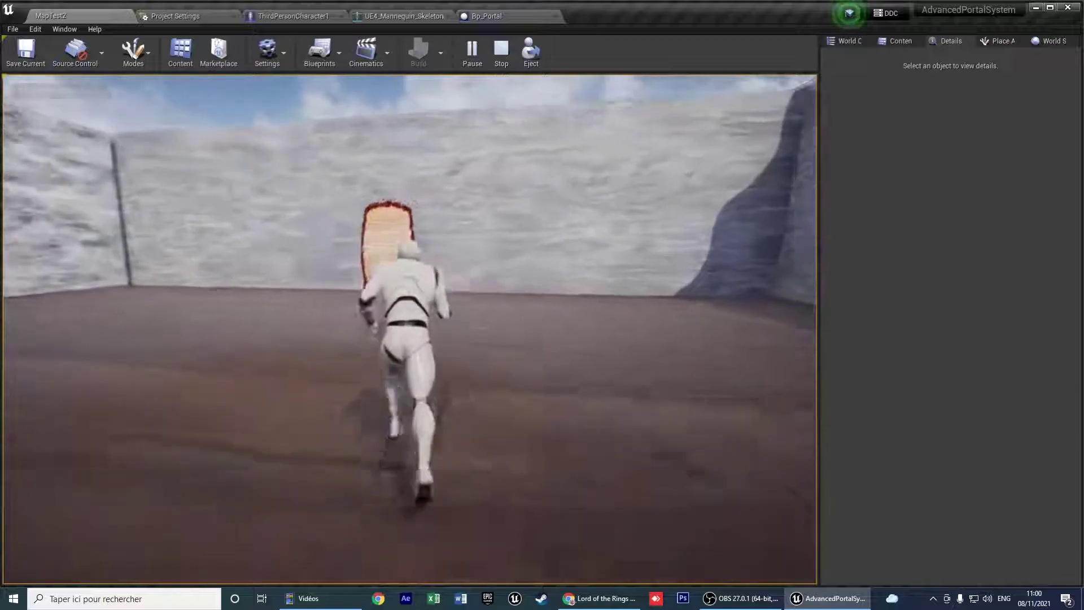
pyautogui.press('space')
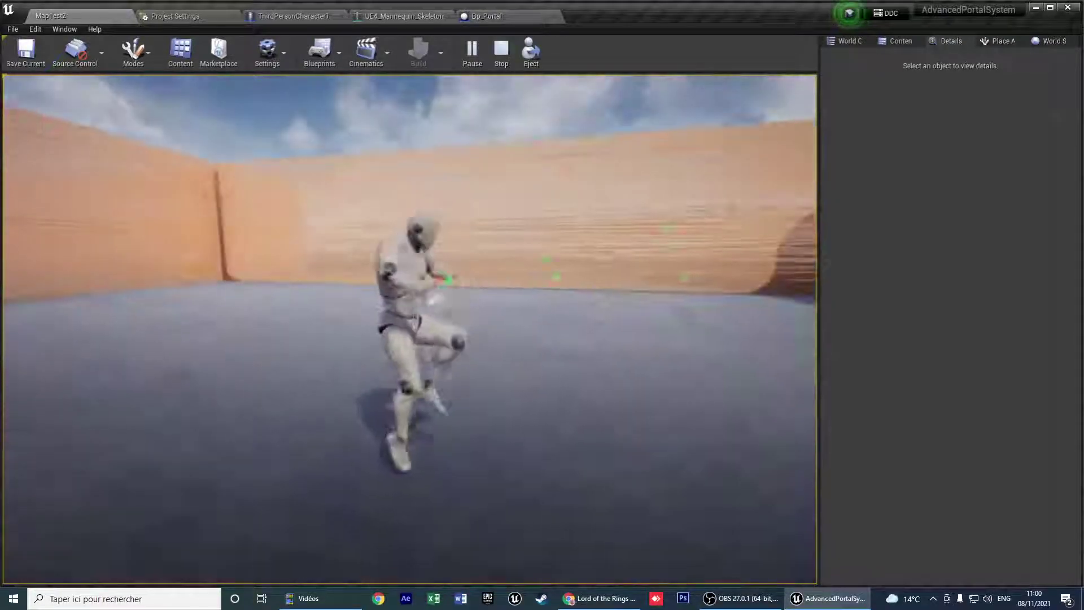
# Turn the character around in the orange-walled level and run it back through the purple portal.
pyautogui.press('a')
pyautogui.press('s')
pyautogui.press('d')
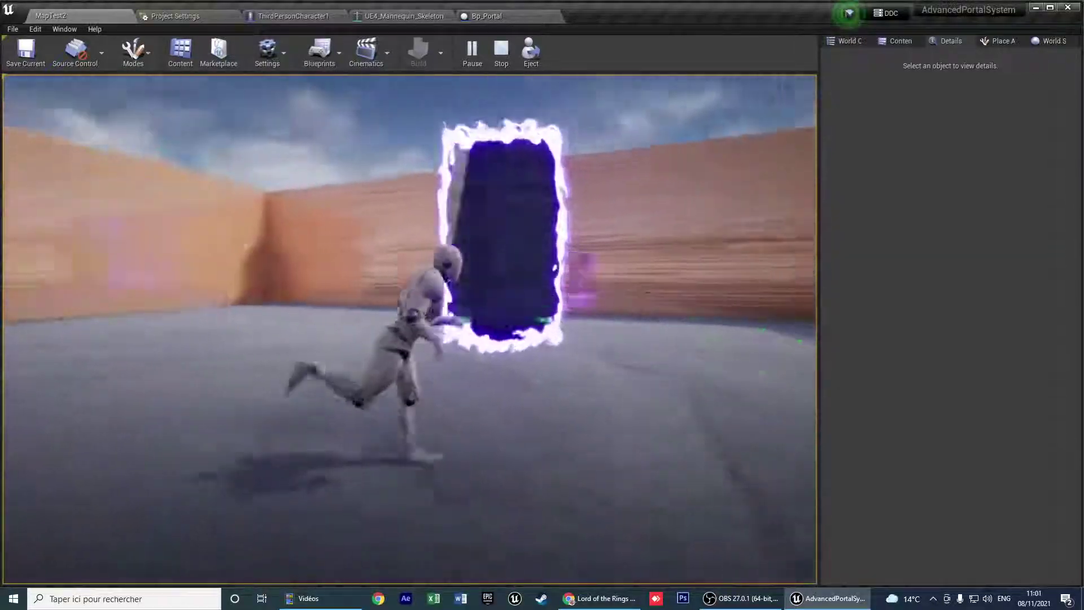
pyautogui.press('s')
pyautogui.press('d')
pyautogui.press('w')
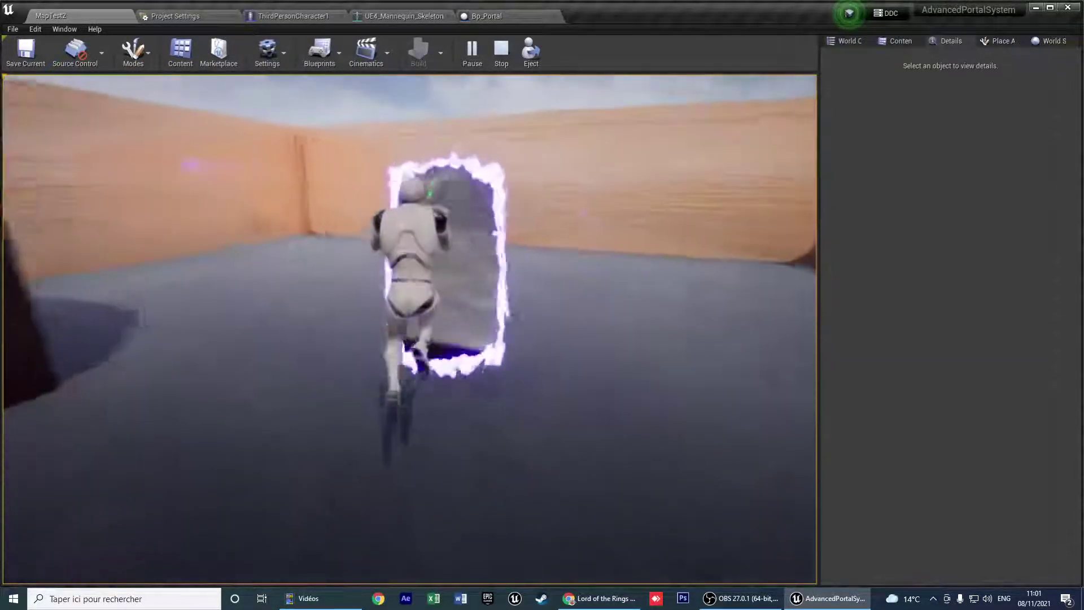
pyautogui.press('w')
# Turn the character around in MapTest2 and jump it into the red-framed portal again.
pyautogui.press('d')
pyautogui.press('s')
pyautogui.press('w')
pyautogui.press('space')
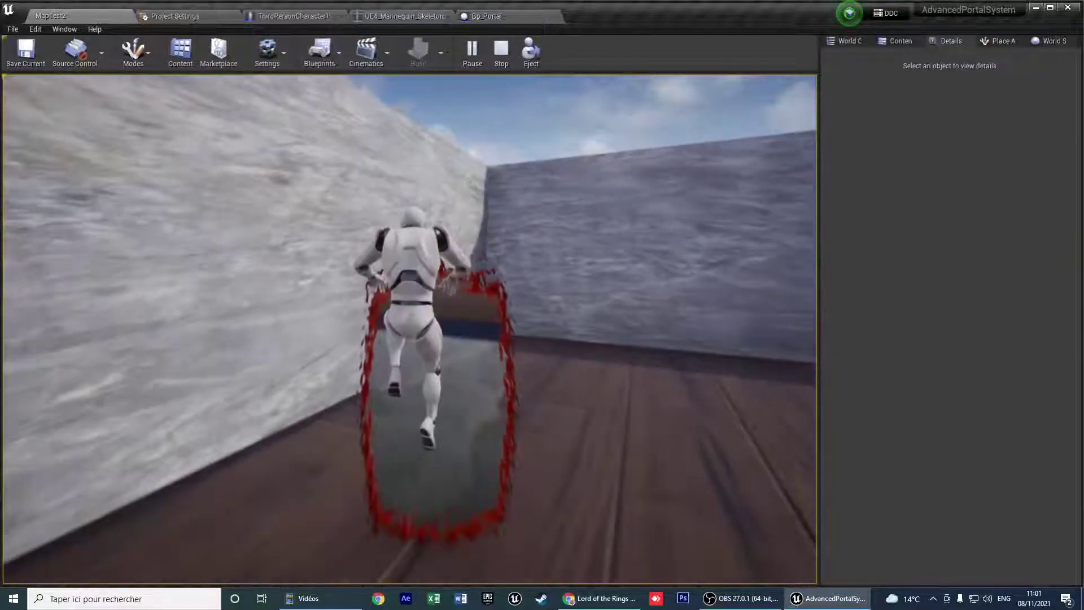
# Stop the play-test and create a material instance of M_Portal in the 3DPortalSystem Materials folder.
pyautogui.press('Escape')
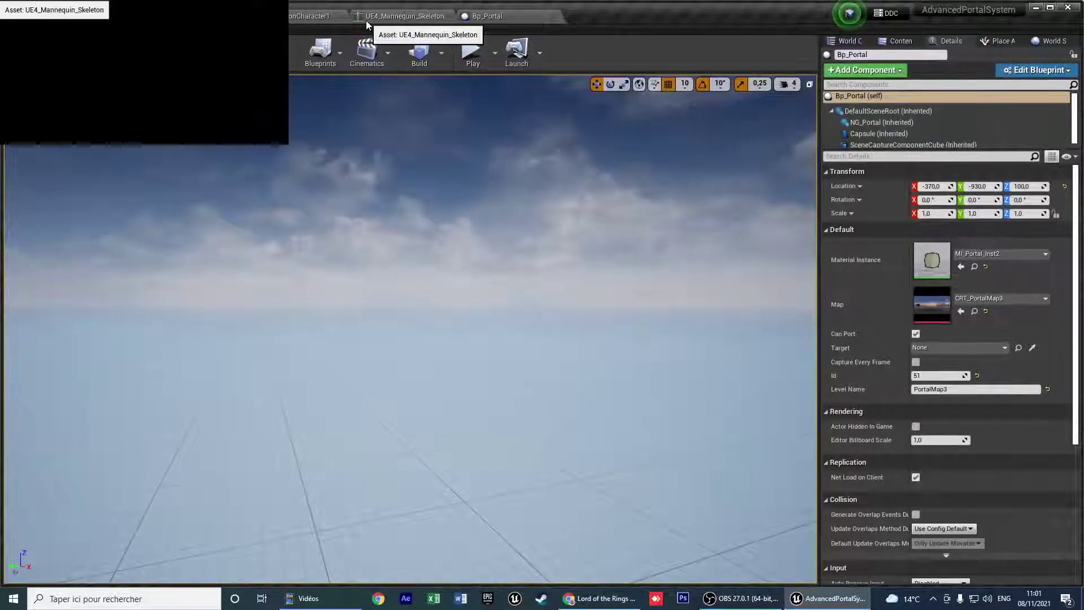
pyautogui.click(902, 41)
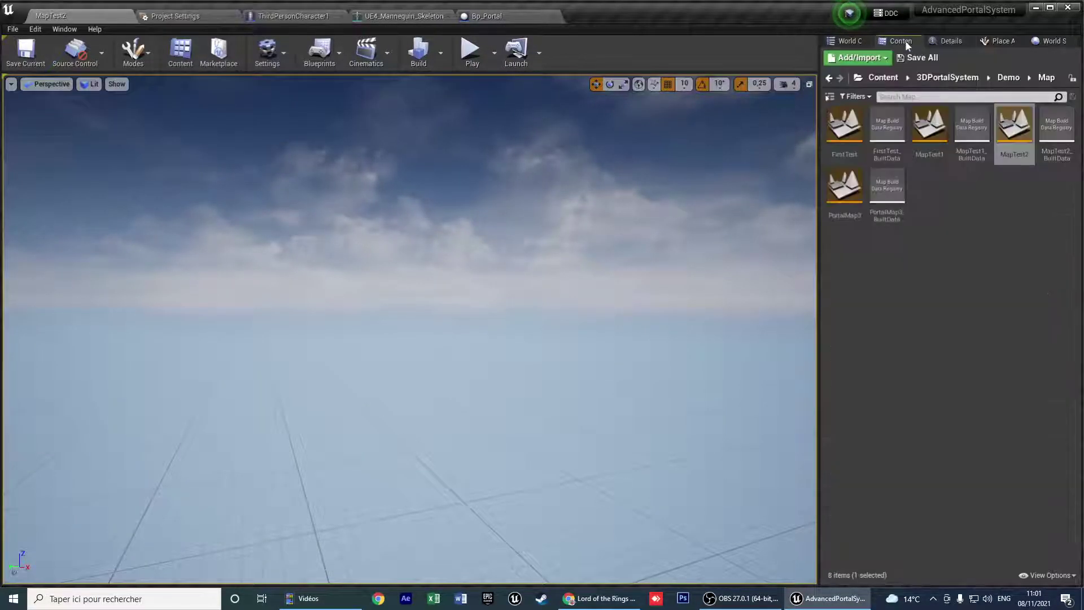
pyautogui.click(885, 77)
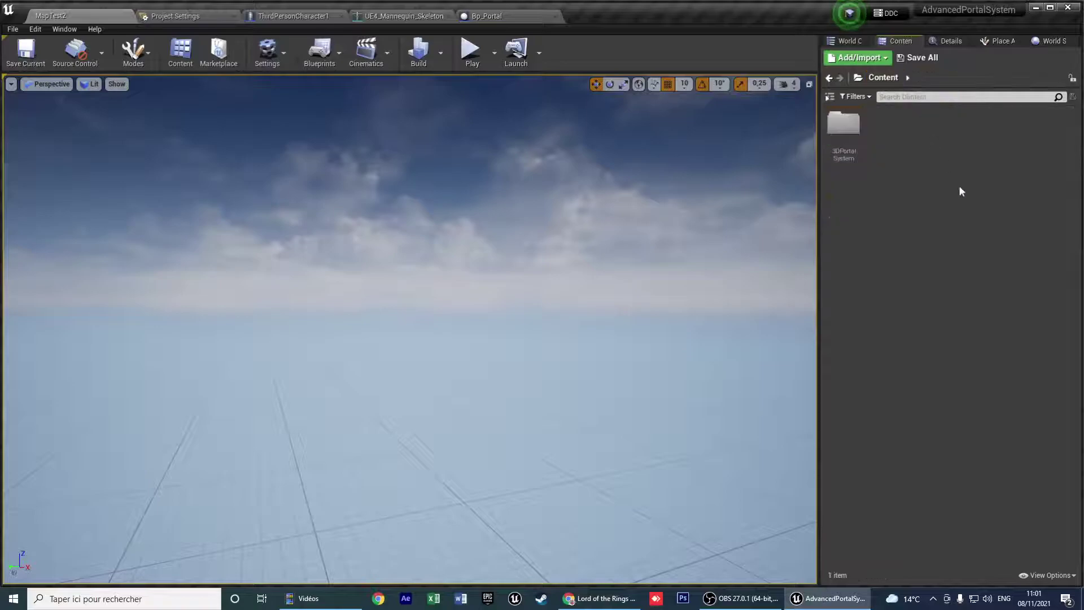
pyautogui.doubleClick(862, 146)
pyautogui.doubleClick(962, 145)
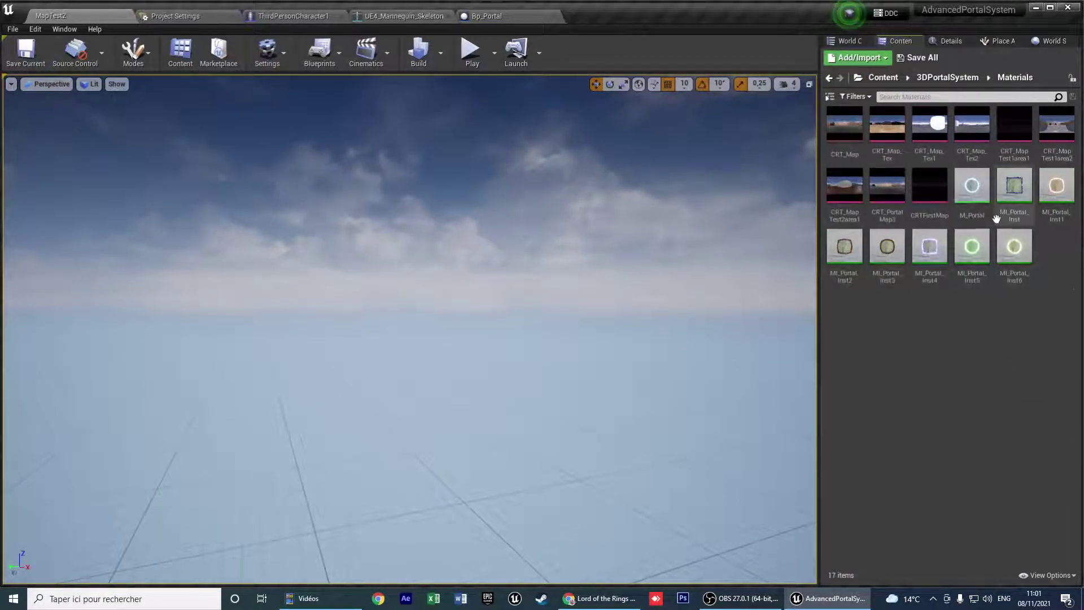
pyautogui.doubleClick(971, 219)
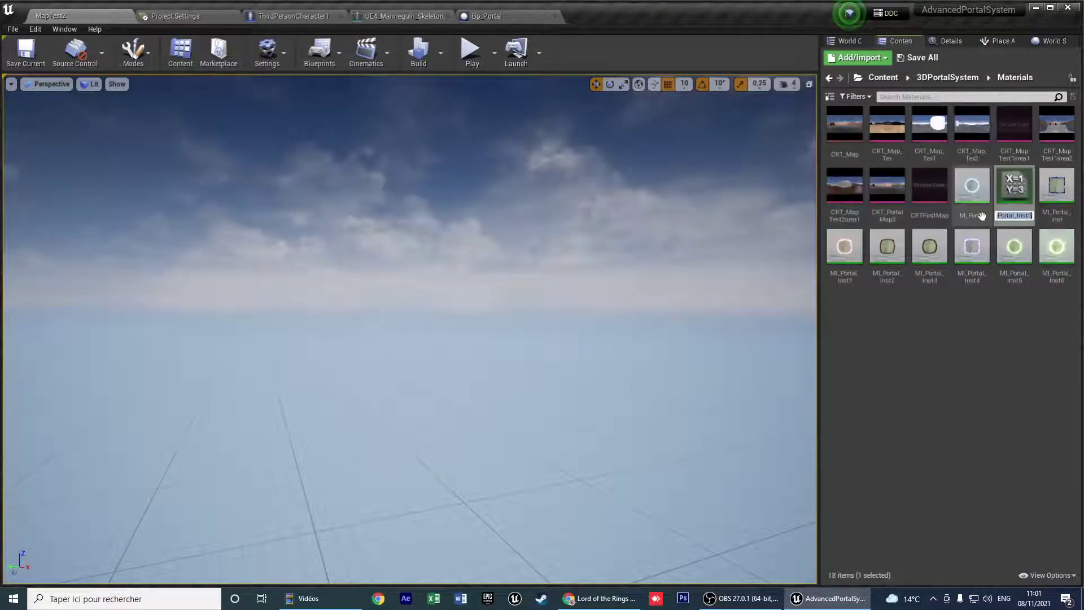
# Override the new material instance's Color with magenta, about R 200, G 5.4, B 175.3, then save and close the instance.
pyautogui.doubleClick(1012, 198)
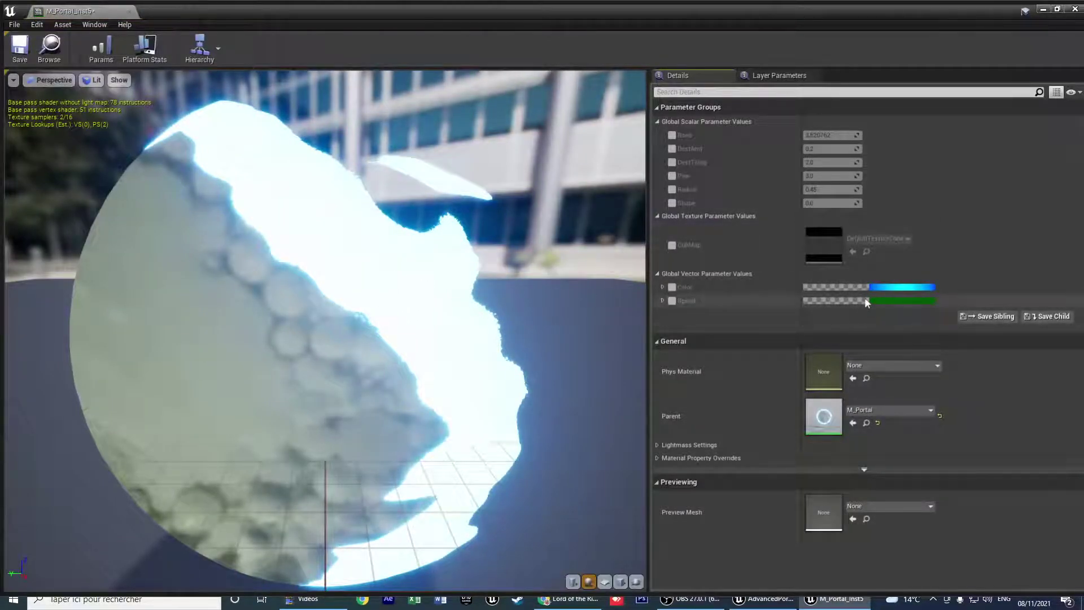
pyautogui.click(672, 287)
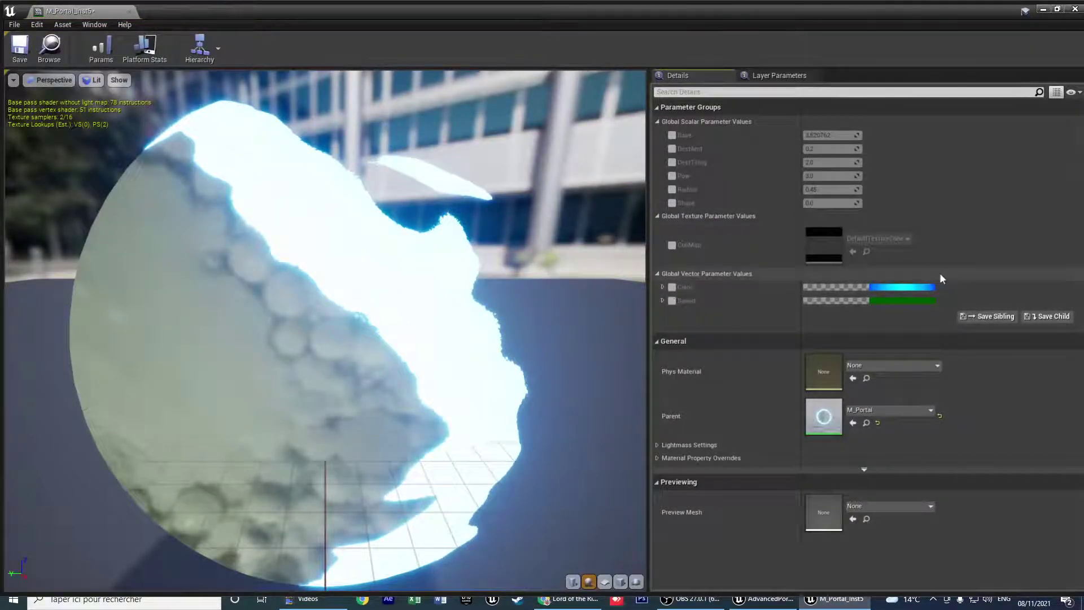
pyautogui.doubleClick(900, 286)
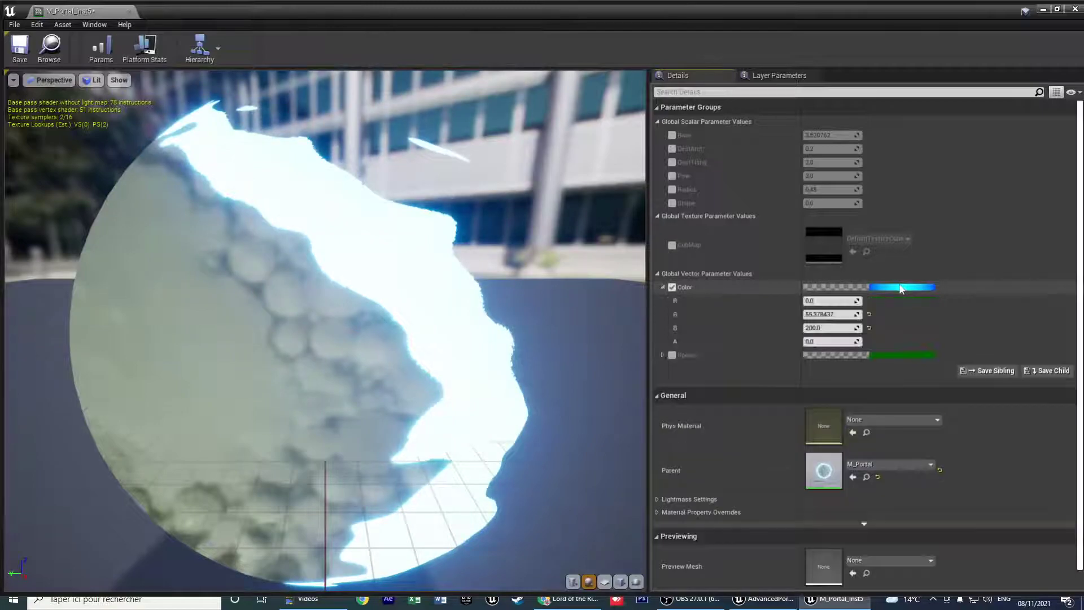
pyautogui.click(893, 290)
pyautogui.doubleClick(890, 287)
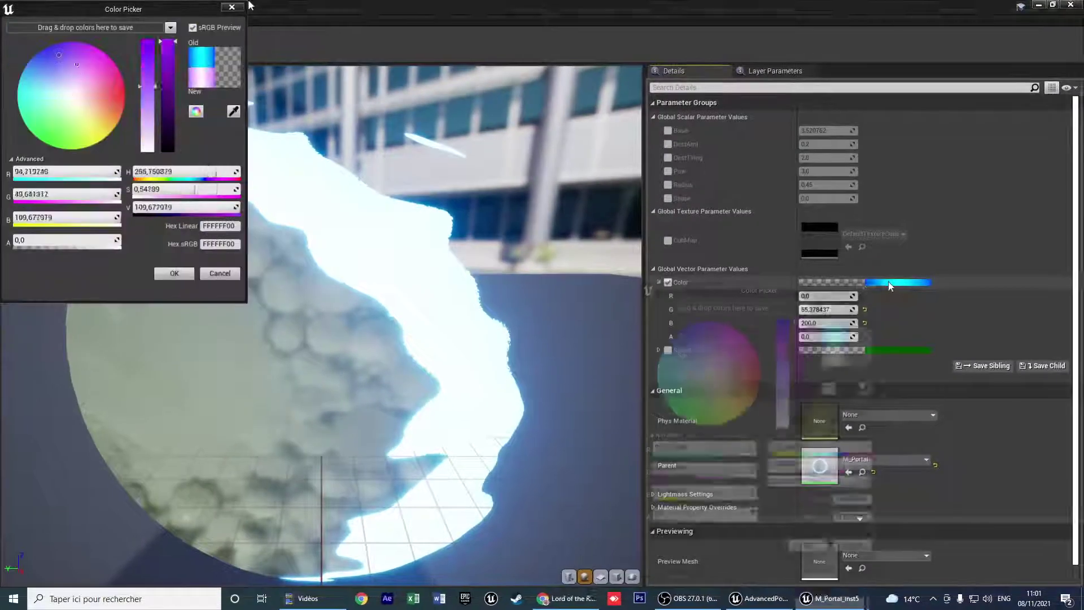
pyautogui.moveTo(730, 377); pyautogui.dragTo(742, 380)
pyautogui.moveTo(111, 60); pyautogui.dragTo(104, 53)
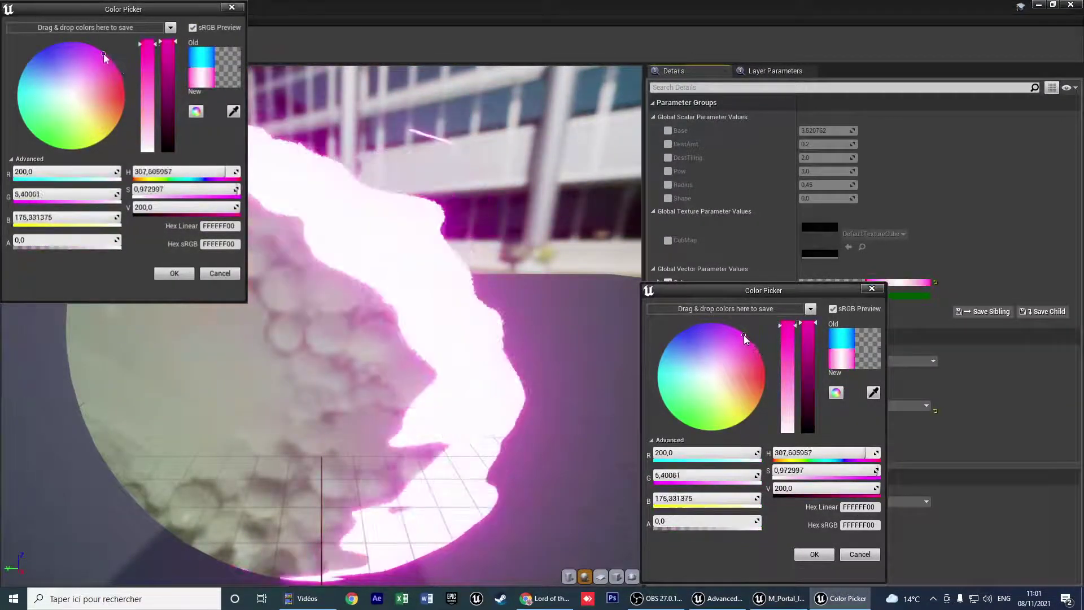
pyautogui.click(813, 556)
pyautogui.click(16, 46)
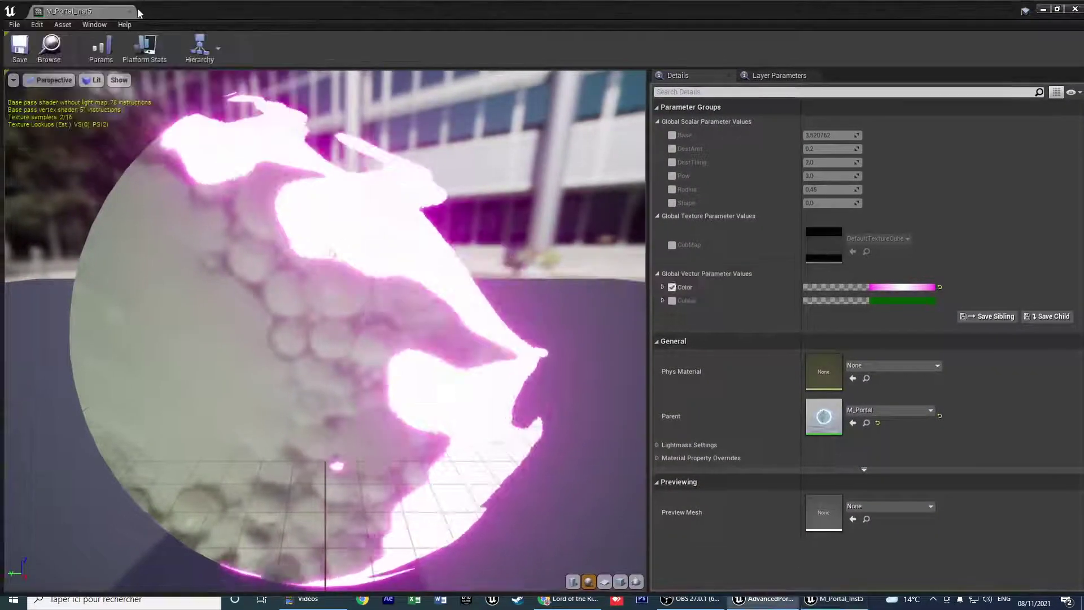
pyautogui.click(130, 12)
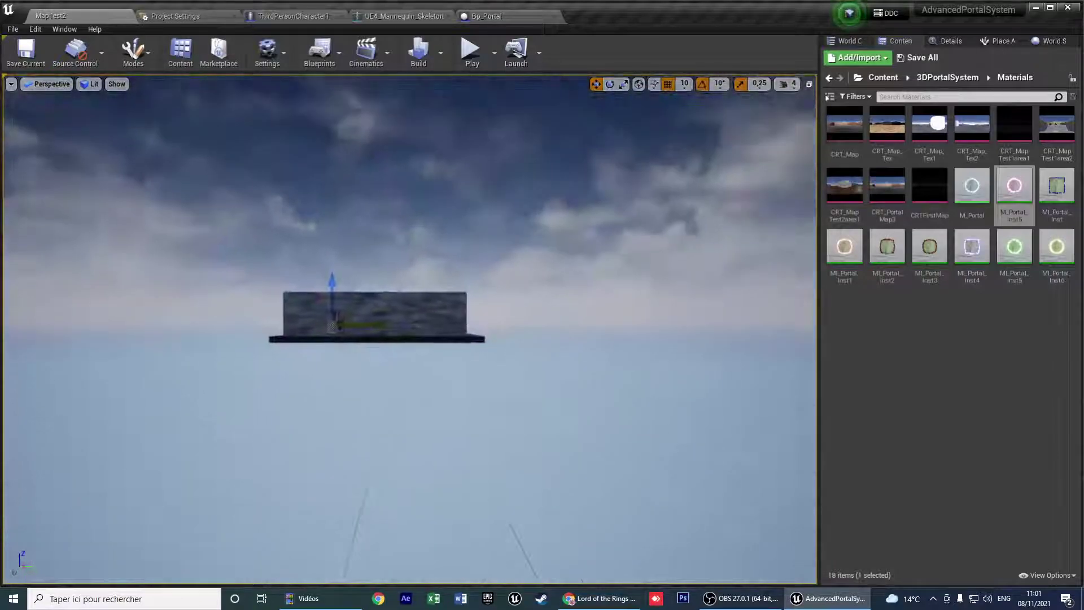
# Assign the magenta M_Portal_Inst5 as the Material Instance of MapTest2's red-framed portal and save the level.
pyautogui.moveTo(410, 328); pyautogui.dragTo(232, 396, button='right')
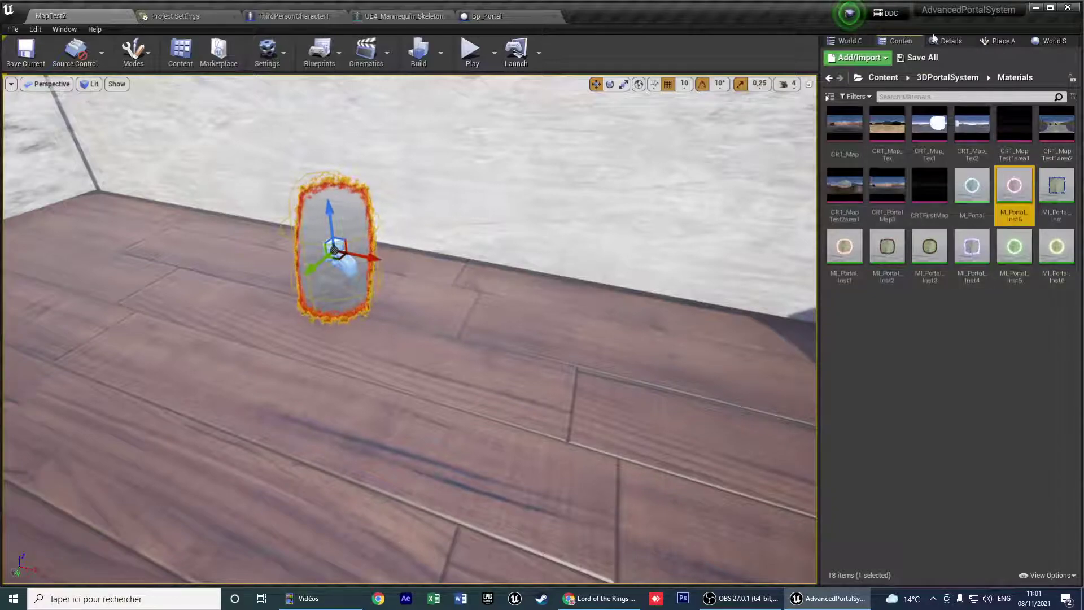
pyautogui.click(953, 42)
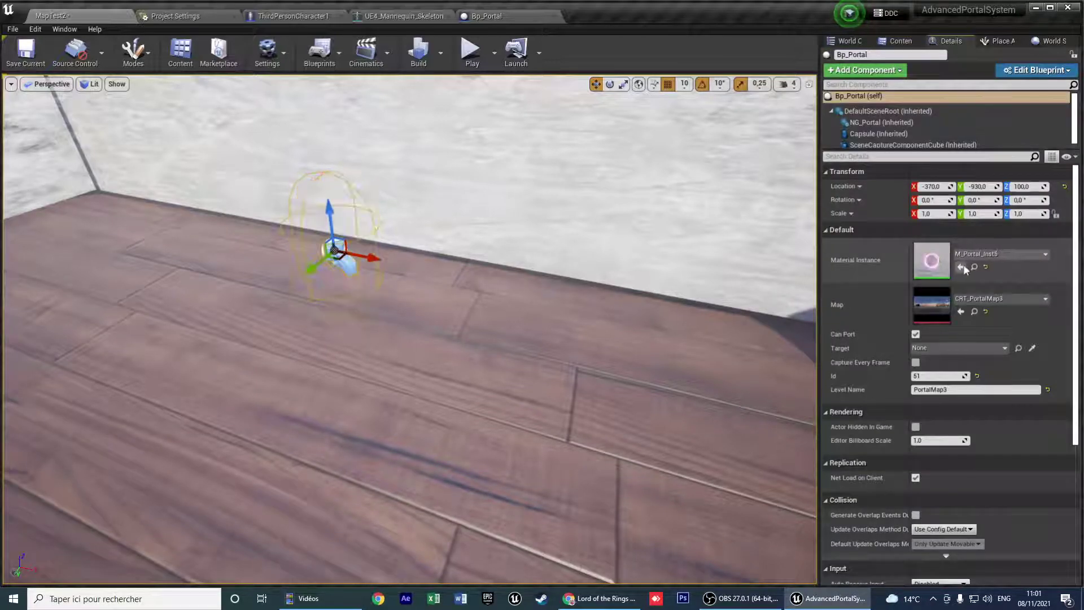
pyautogui.moveTo(511, 307); pyautogui.dragTo(431, 402, button='right')
pyautogui.press('w')
pyautogui.press('s')
pyautogui.press('w')
pyautogui.press('s')
pyautogui.press('d')
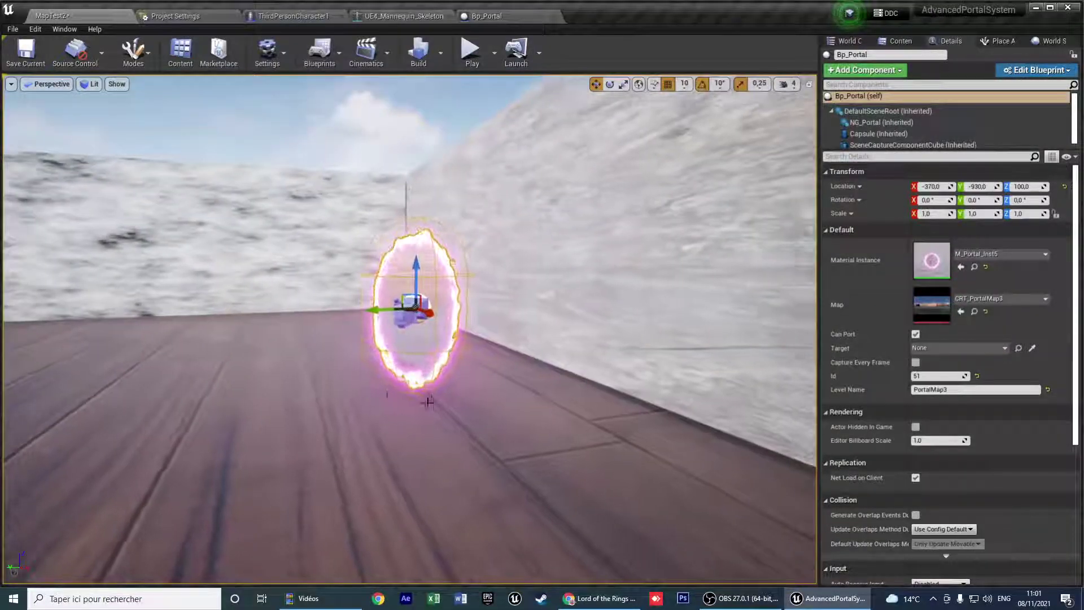
pyautogui.hotkey('ctrl', 's')
pyautogui.moveTo(518, 245); pyautogui.dragTo(288, 474, button='right')
pyautogui.press('w')
pyautogui.press('w')
pyautogui.moveTo(640, 502); pyautogui.dragTo(660, 483, button='right')
pyautogui.press('w')
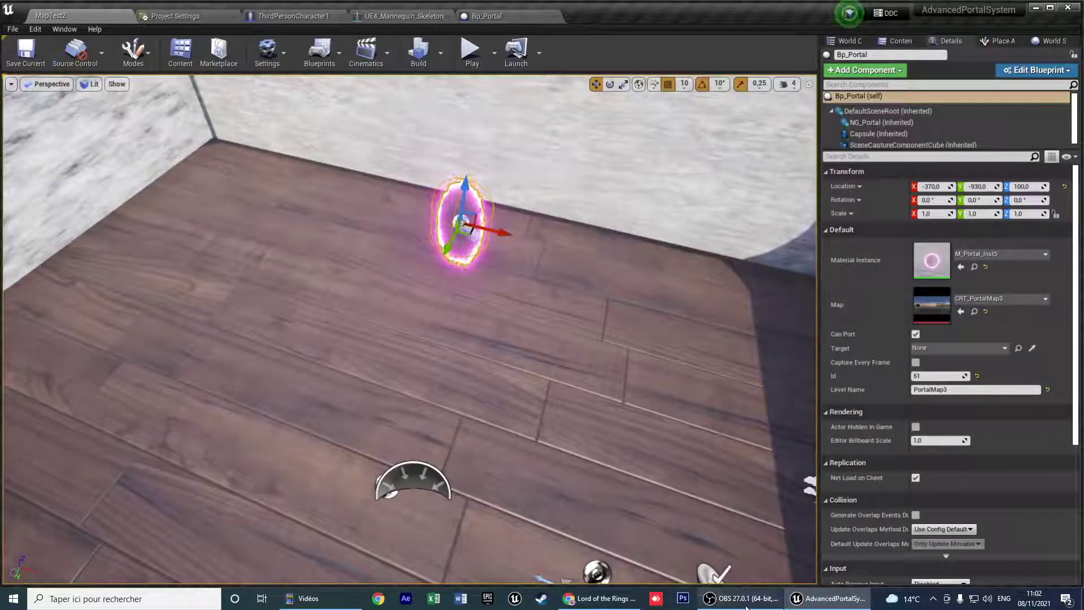